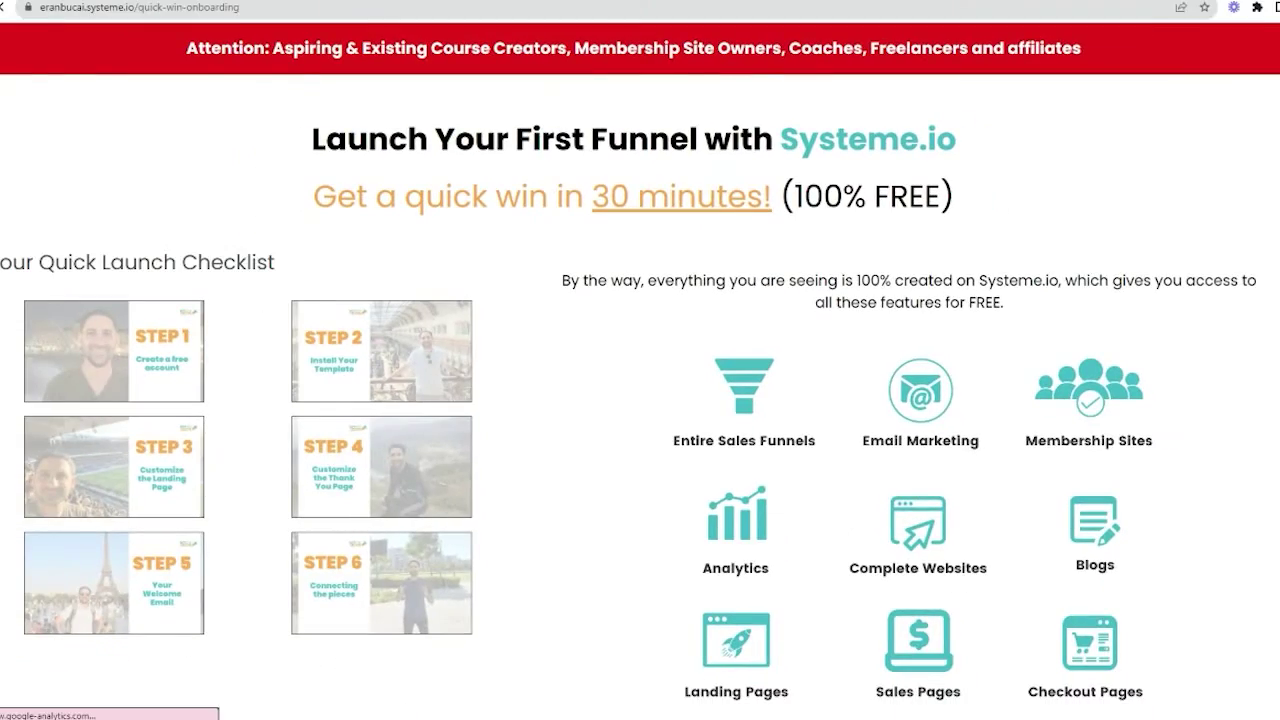
Scroll through Steps 1–2 of the onboarding guide's checklist
scroll(1025, 280, down, 15)
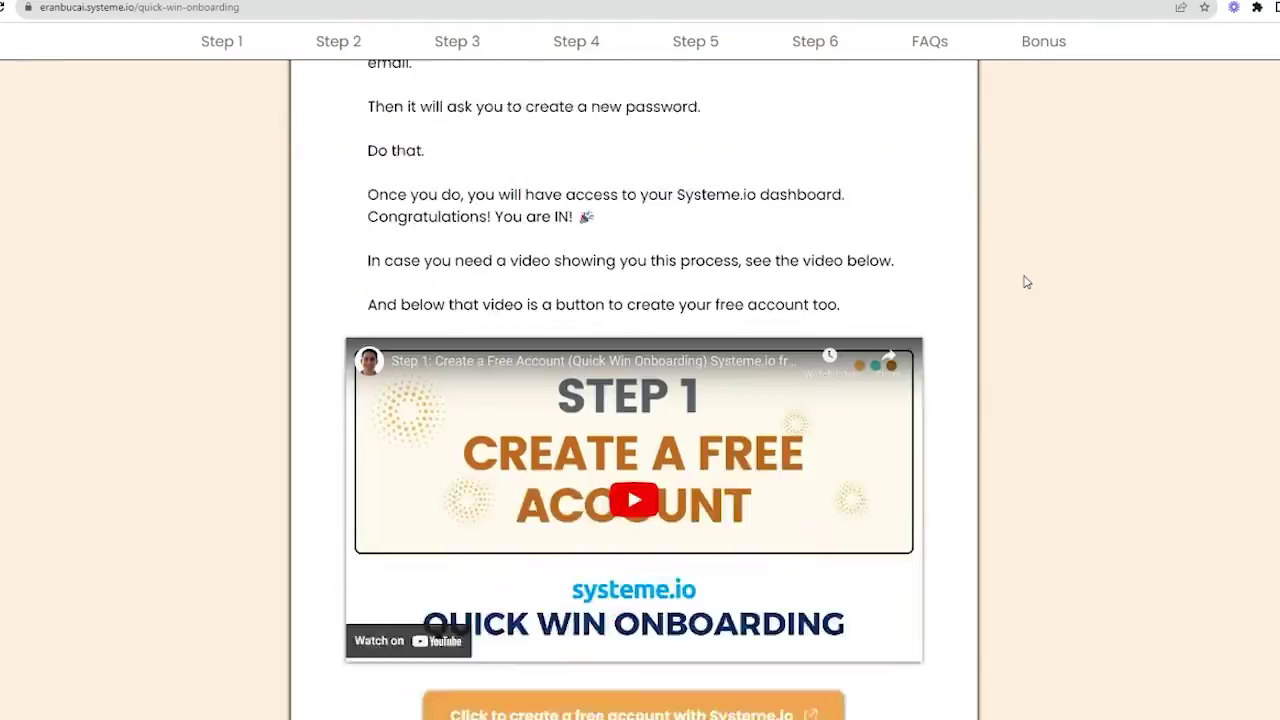
scroll(1025, 282, down, 15)
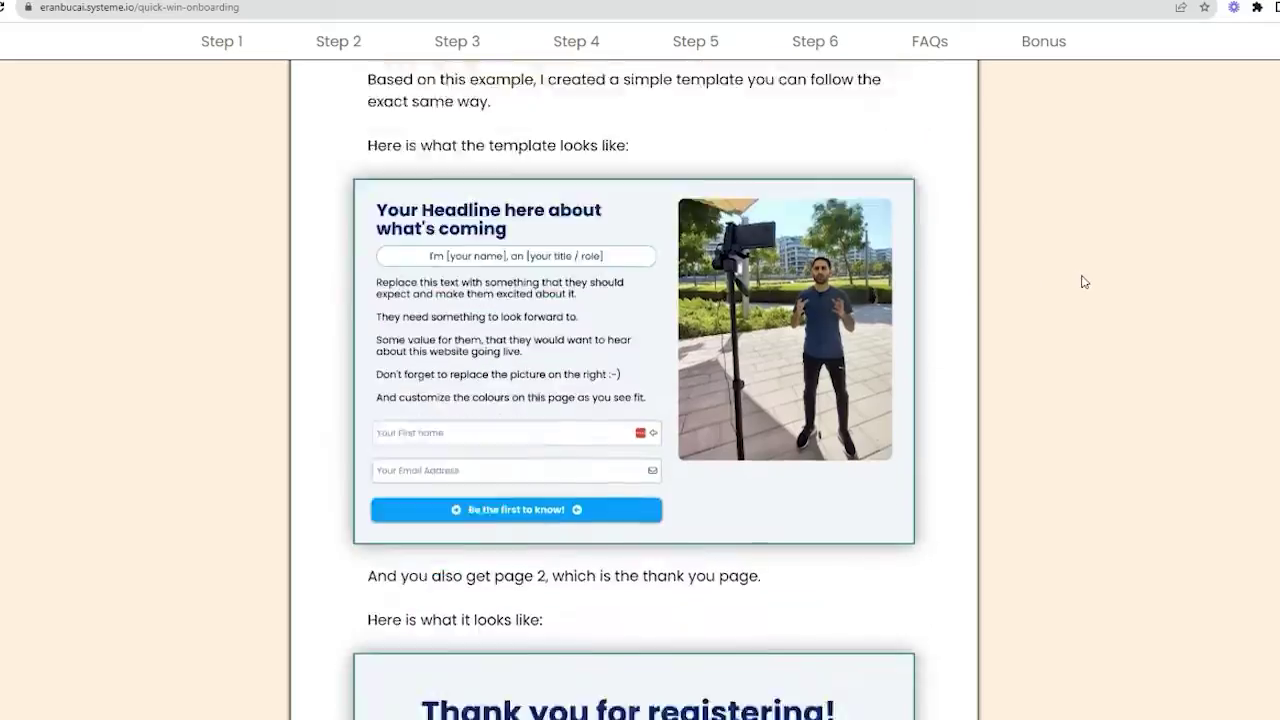
scroll(1218, 289, down, 15)
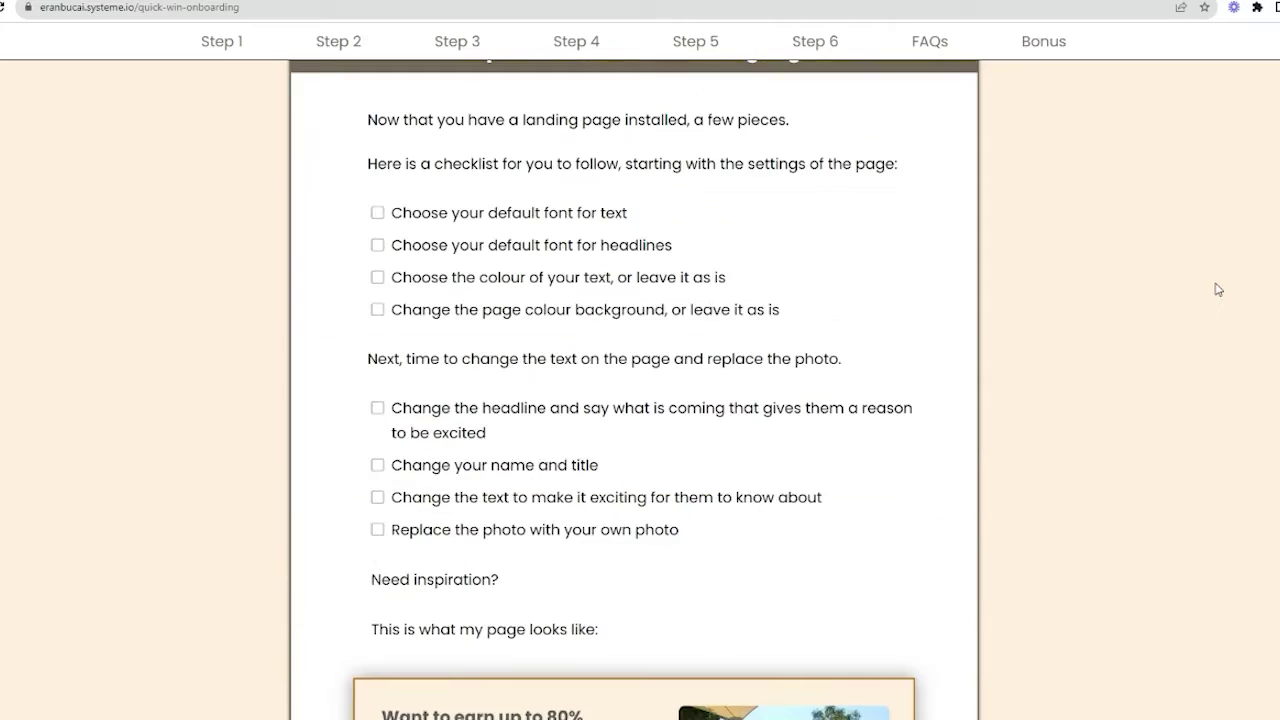
scroll(378, 222, down, 15)
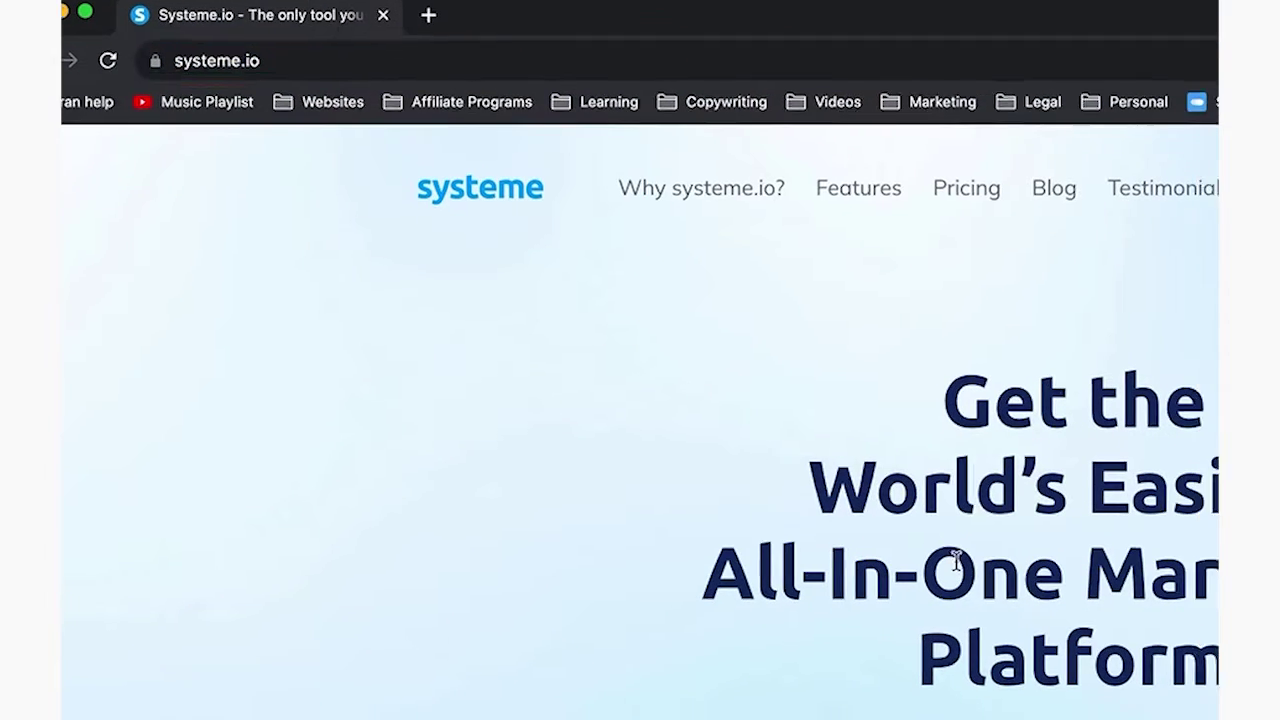
Fill the free-account email field with the saved autofill email address
click(932, 719)
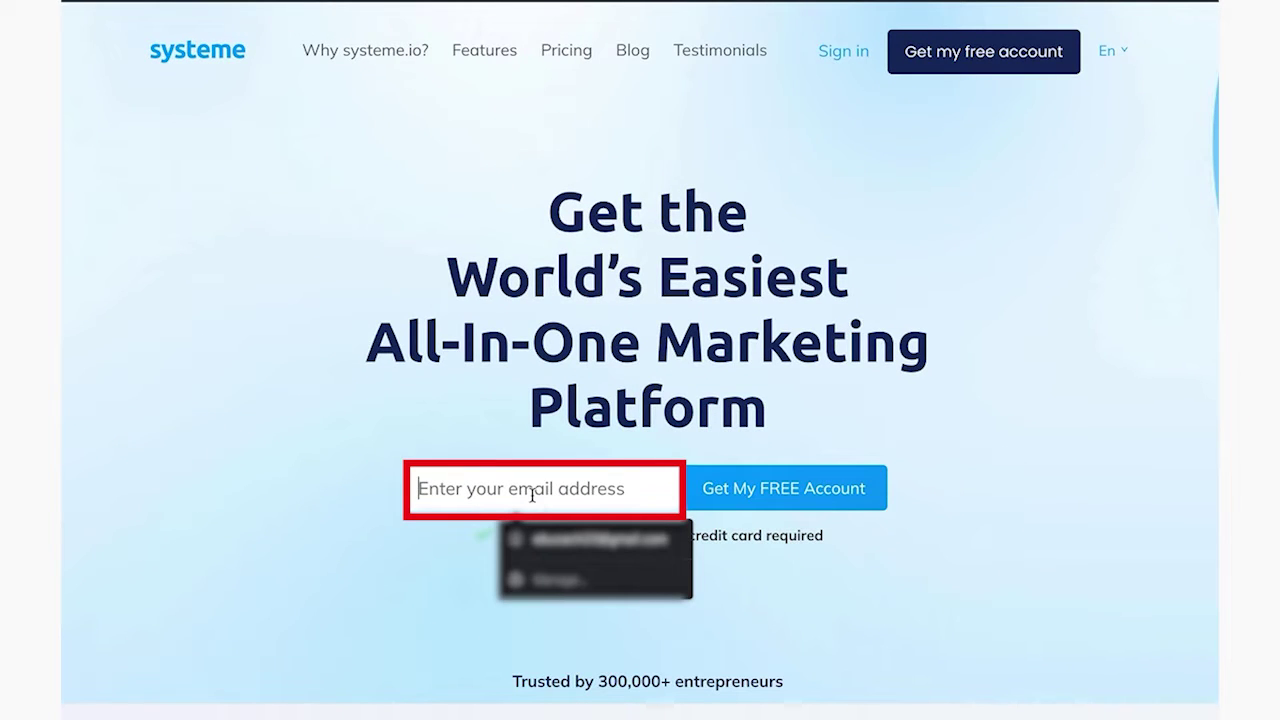
text(contact)
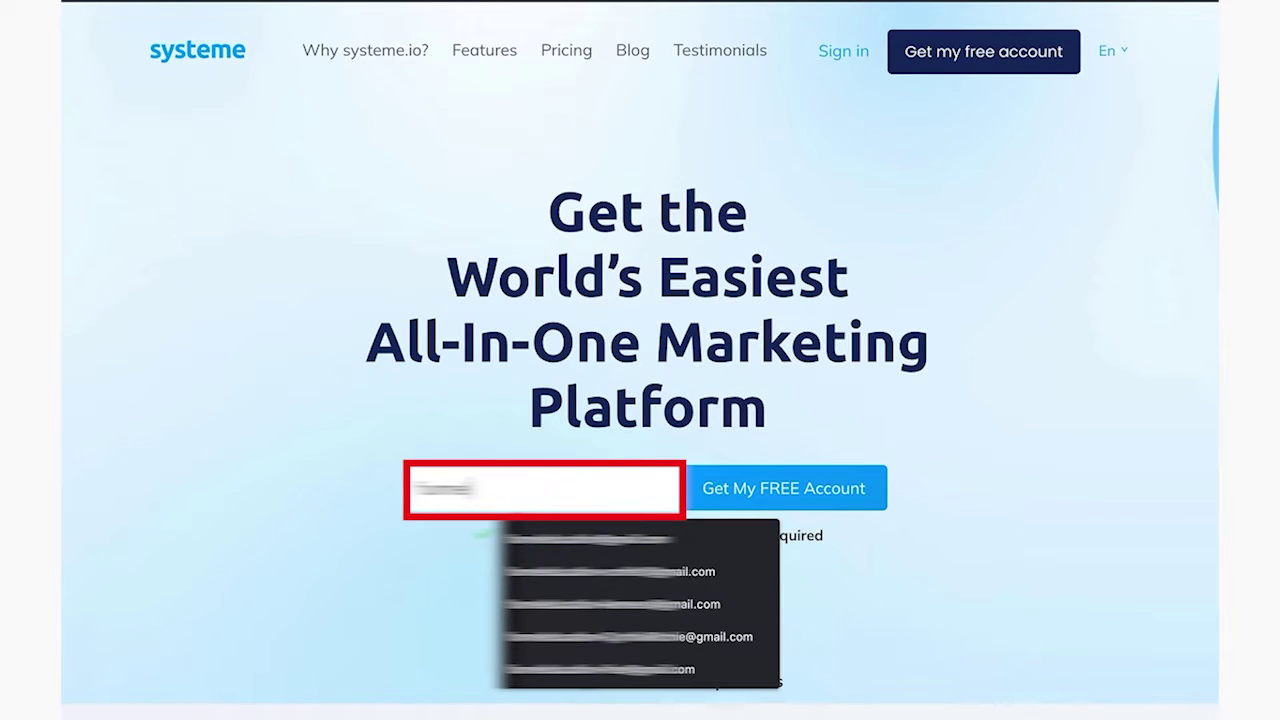
click(565, 545)
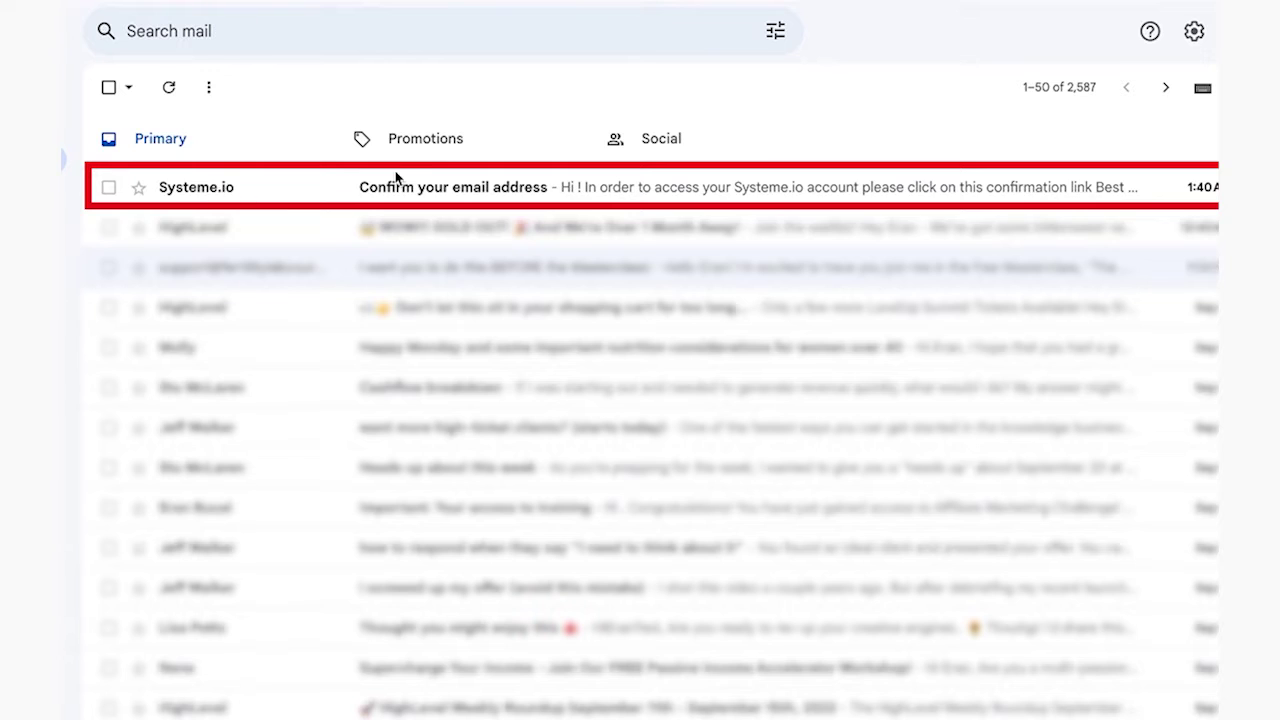
Open Systeme.io's 'Confirm your email address' email and follow its confirmation link
click(209, 194)
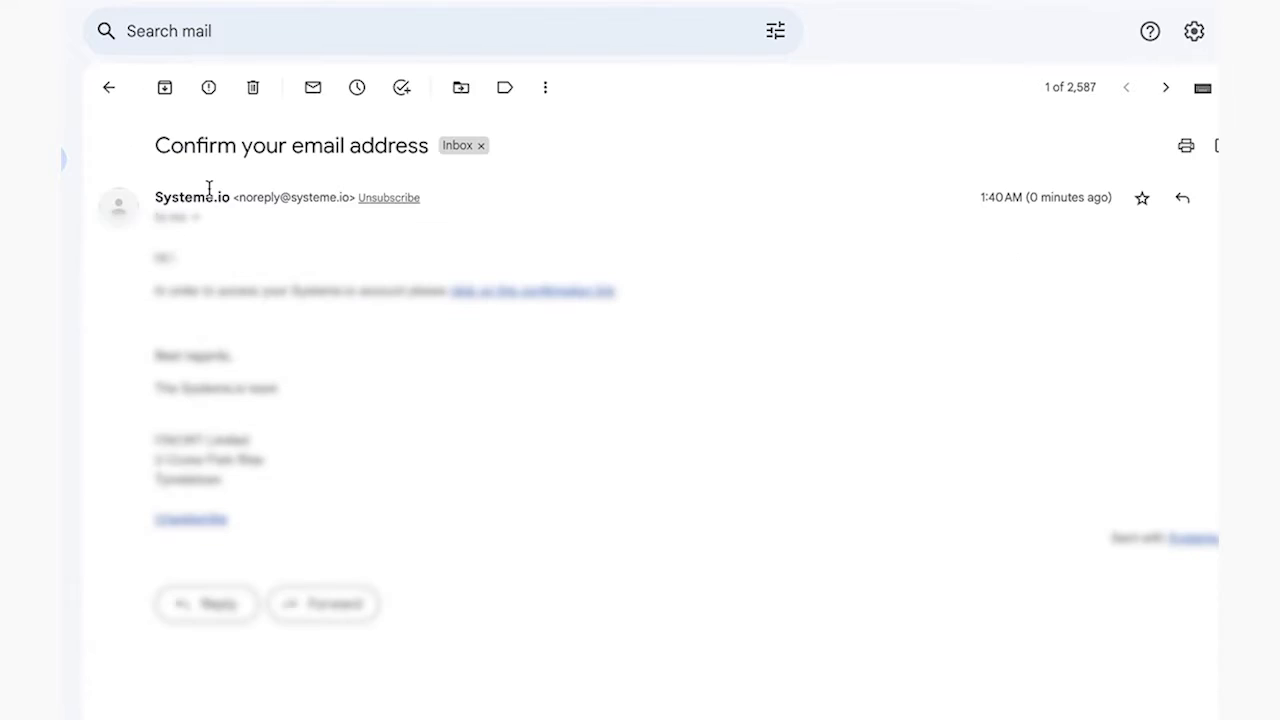
mouse_move(336, 210)
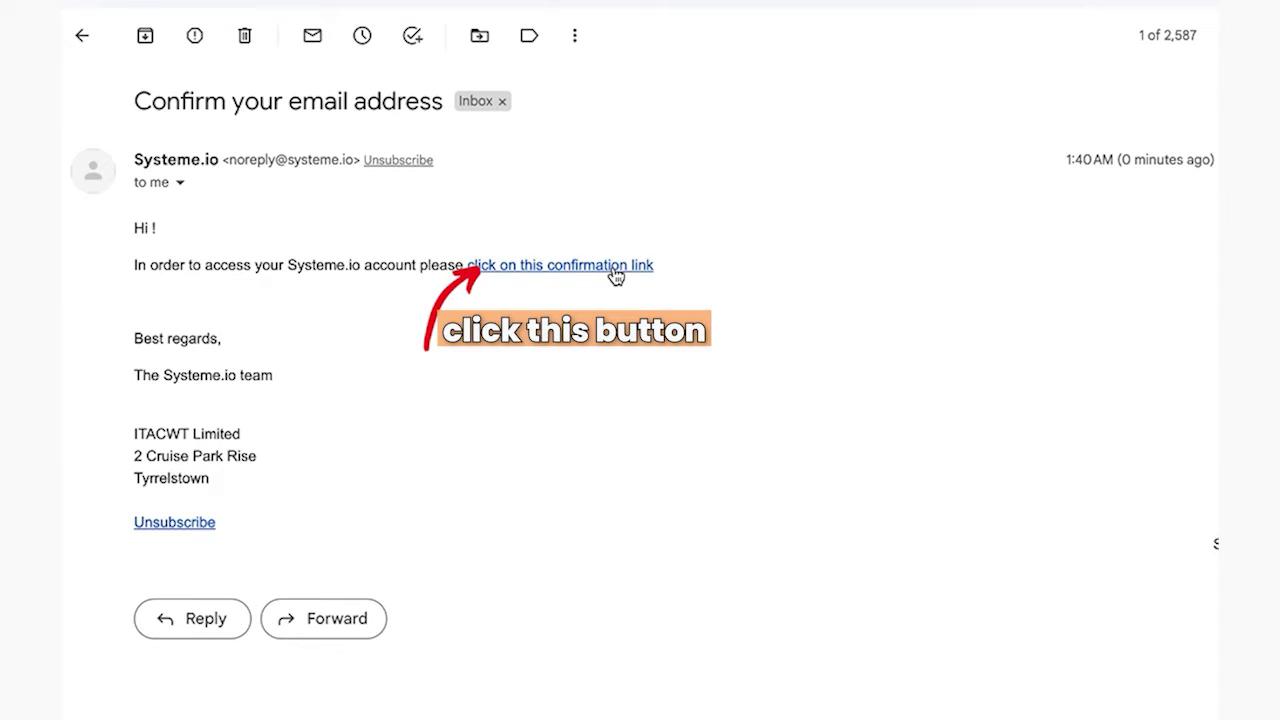
click(616, 276)
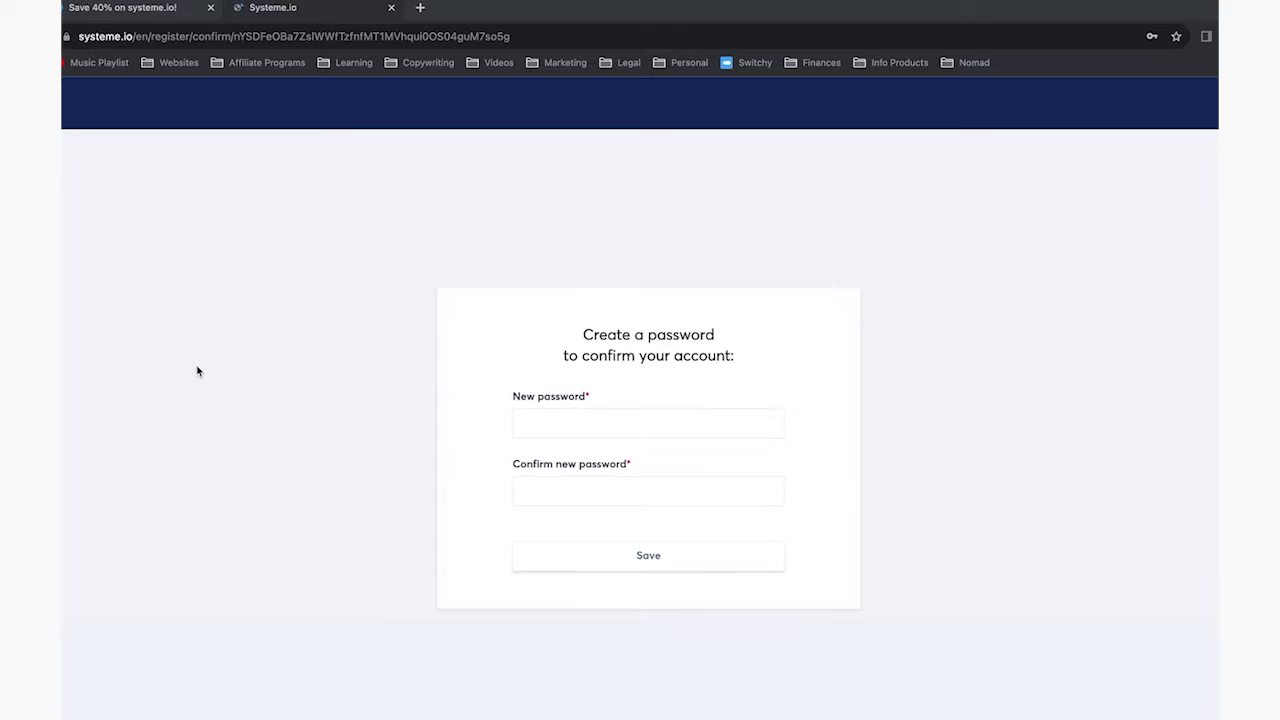
Enter the new account password and repeat it in the confirmation field
click(547, 398)
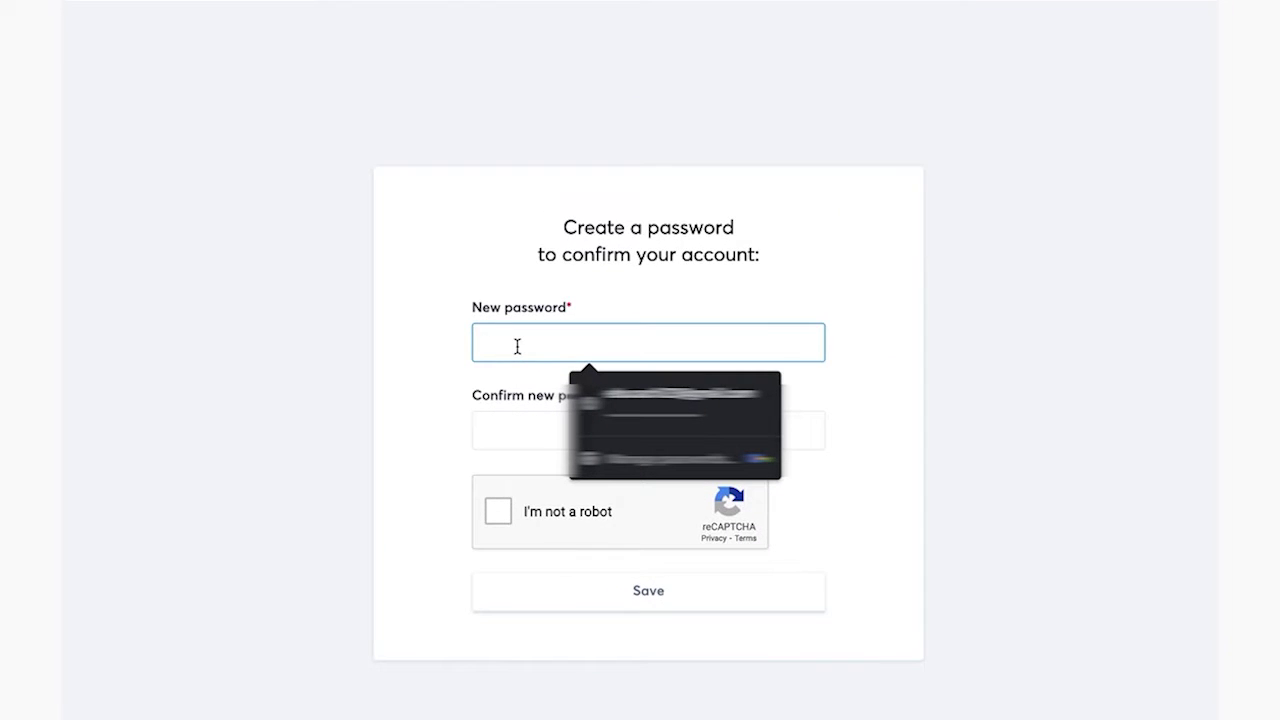
text(•••••)
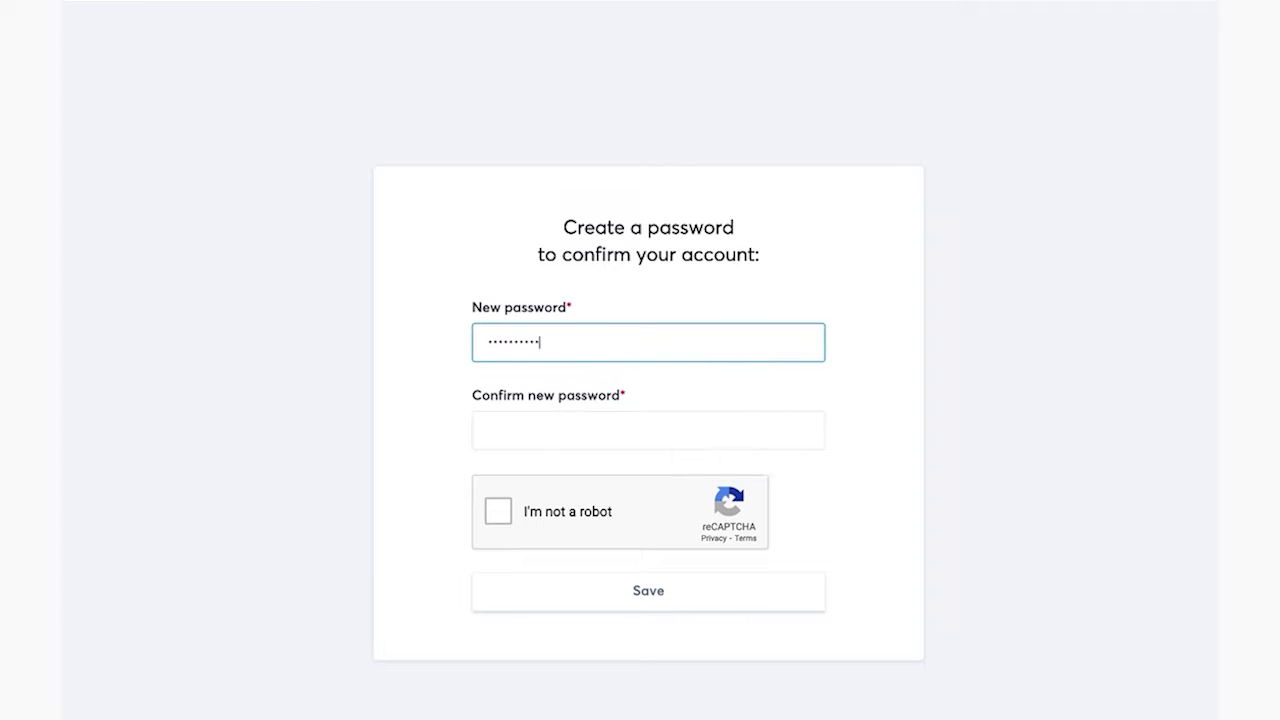
click(648, 430)
text(•••)
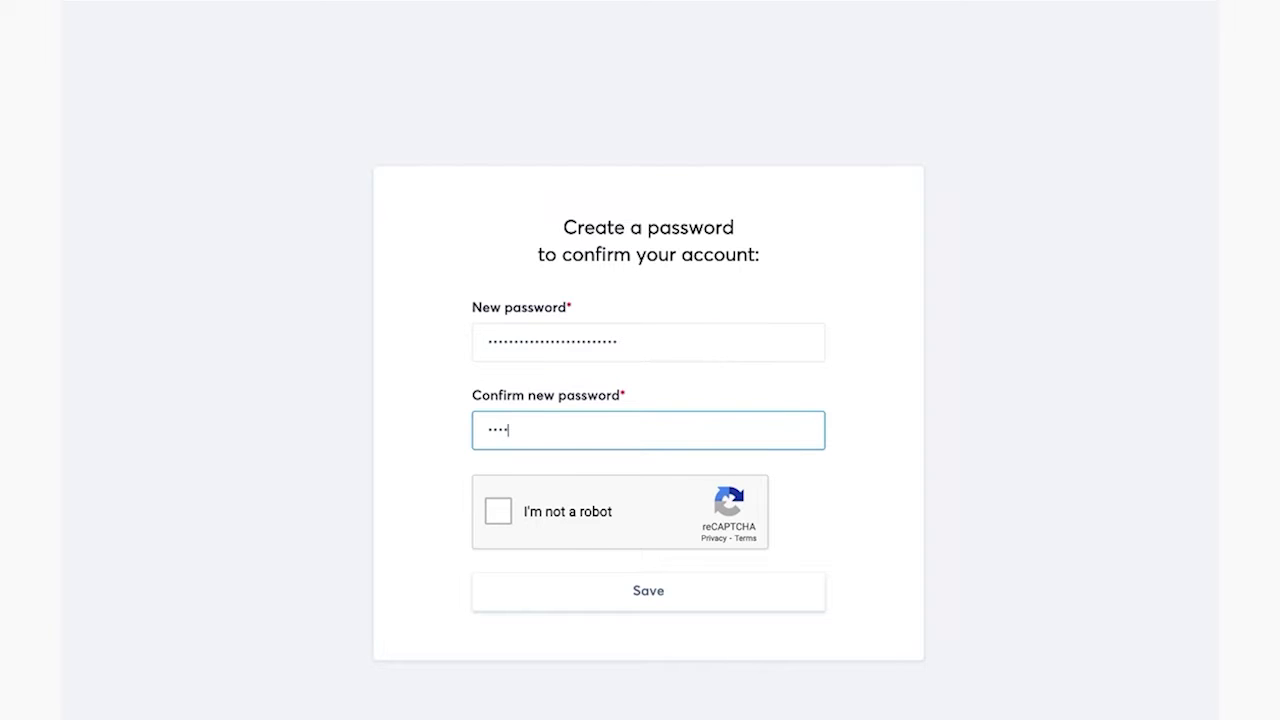
Pass the I'm not a robot check by selecting the three car images and verifying
click(498, 514)
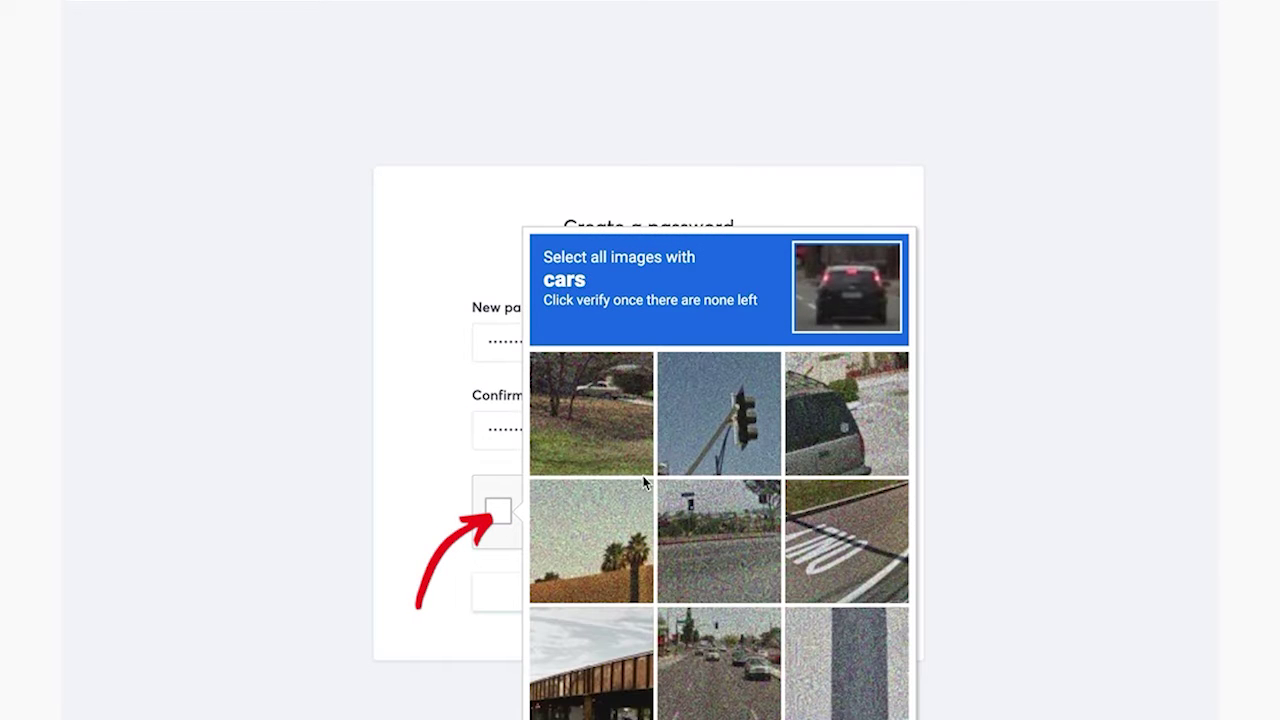
click(800, 430)
click(585, 415)
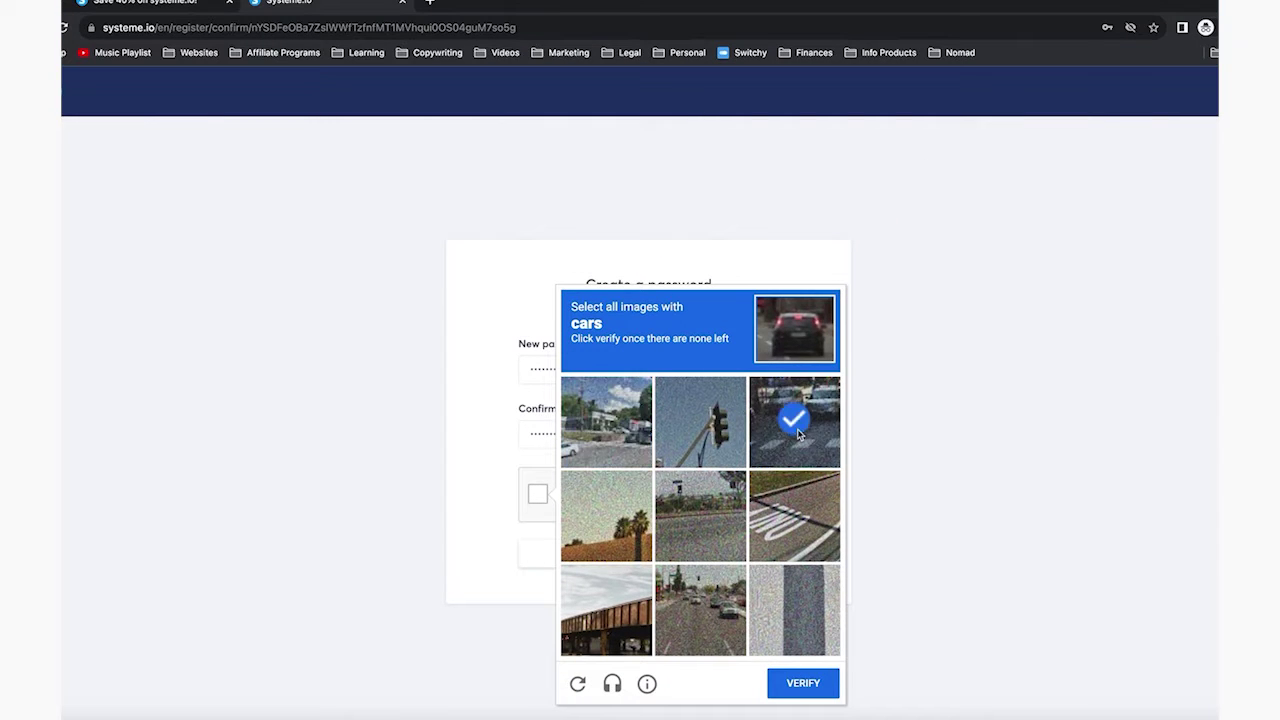
click(737, 634)
click(790, 683)
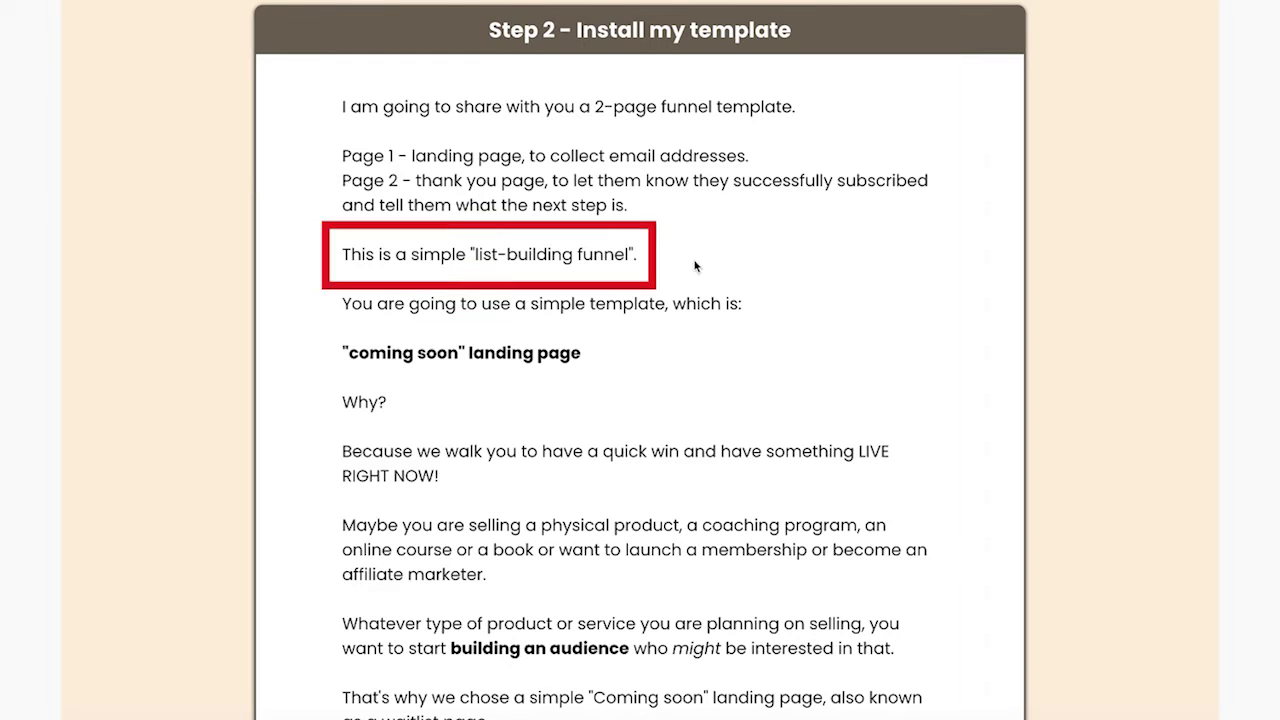
Scroll Step 2 past the landing and thank-you page previews to the orange add-template button
scroll(695, 265, down, 4)
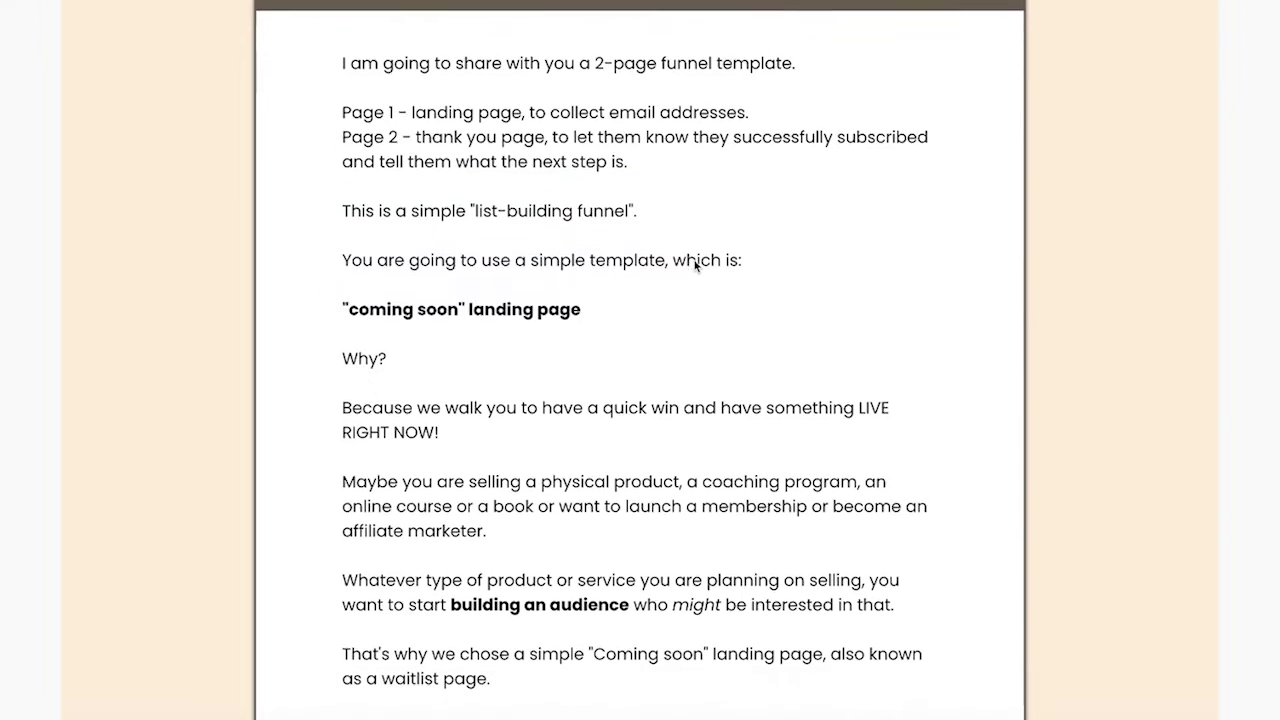
scroll(695, 265, down, 2)
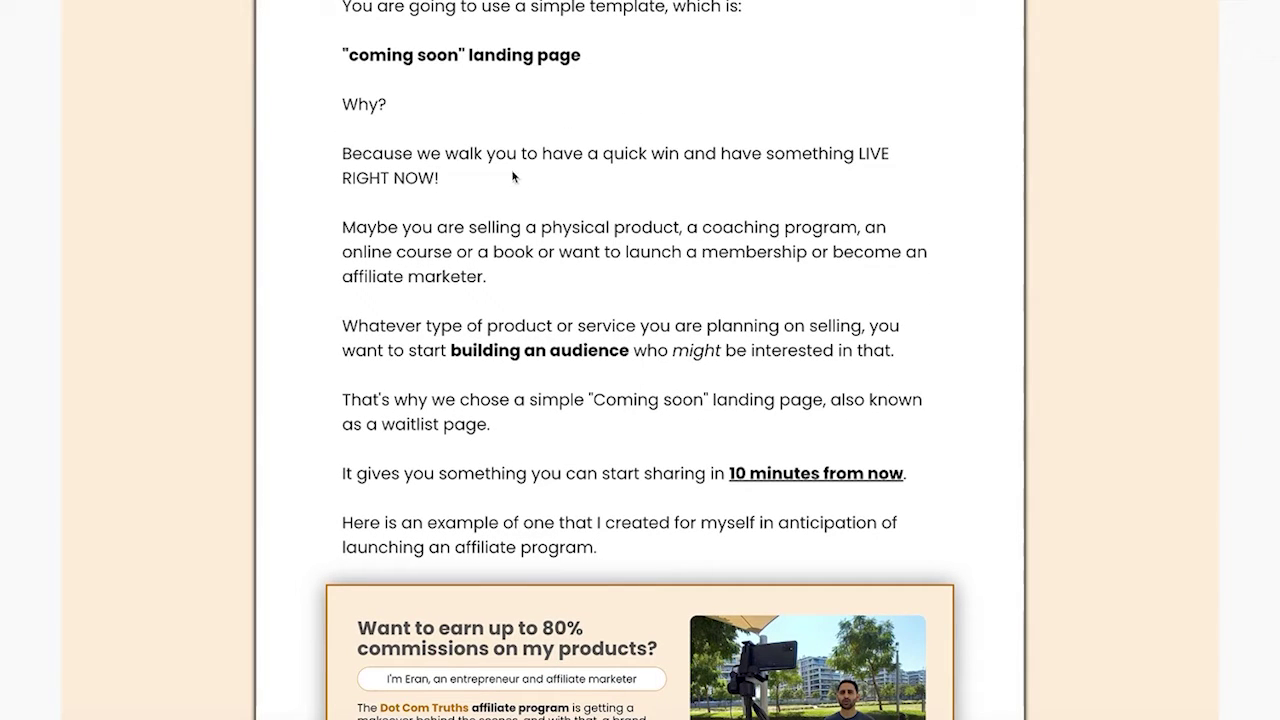
scroll(508, 172, down, 3)
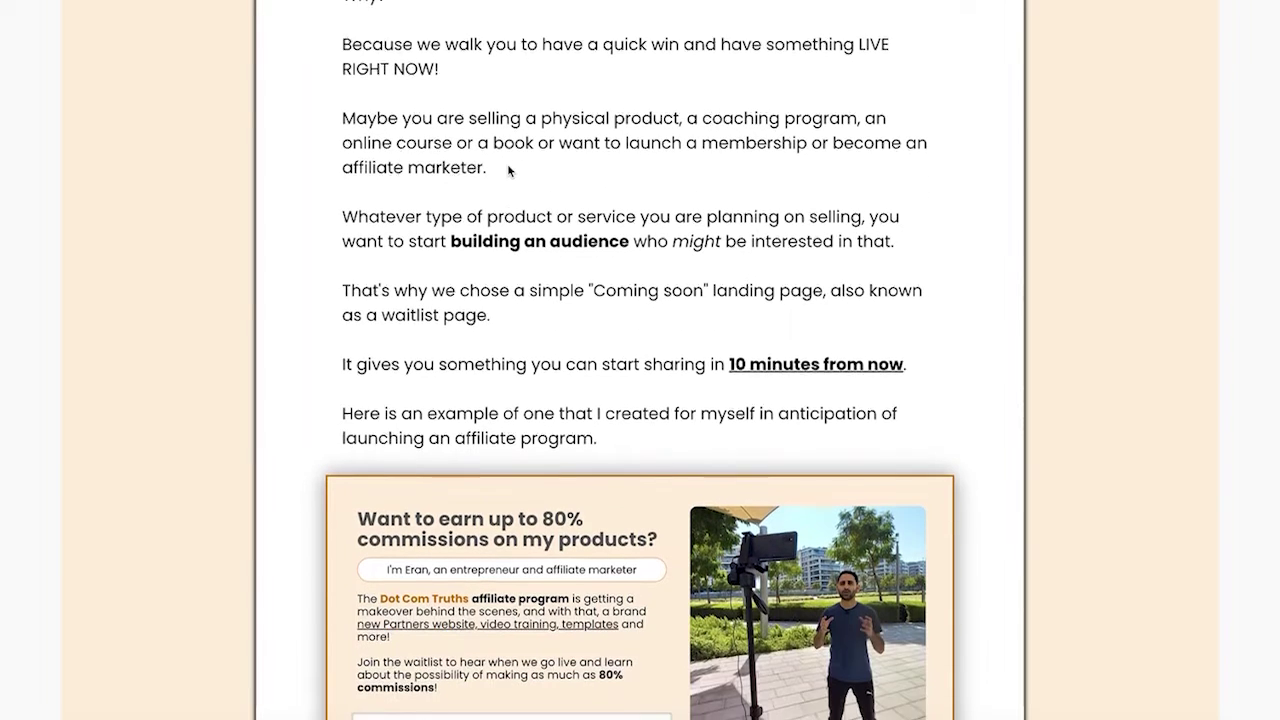
scroll(508, 170, down, 1)
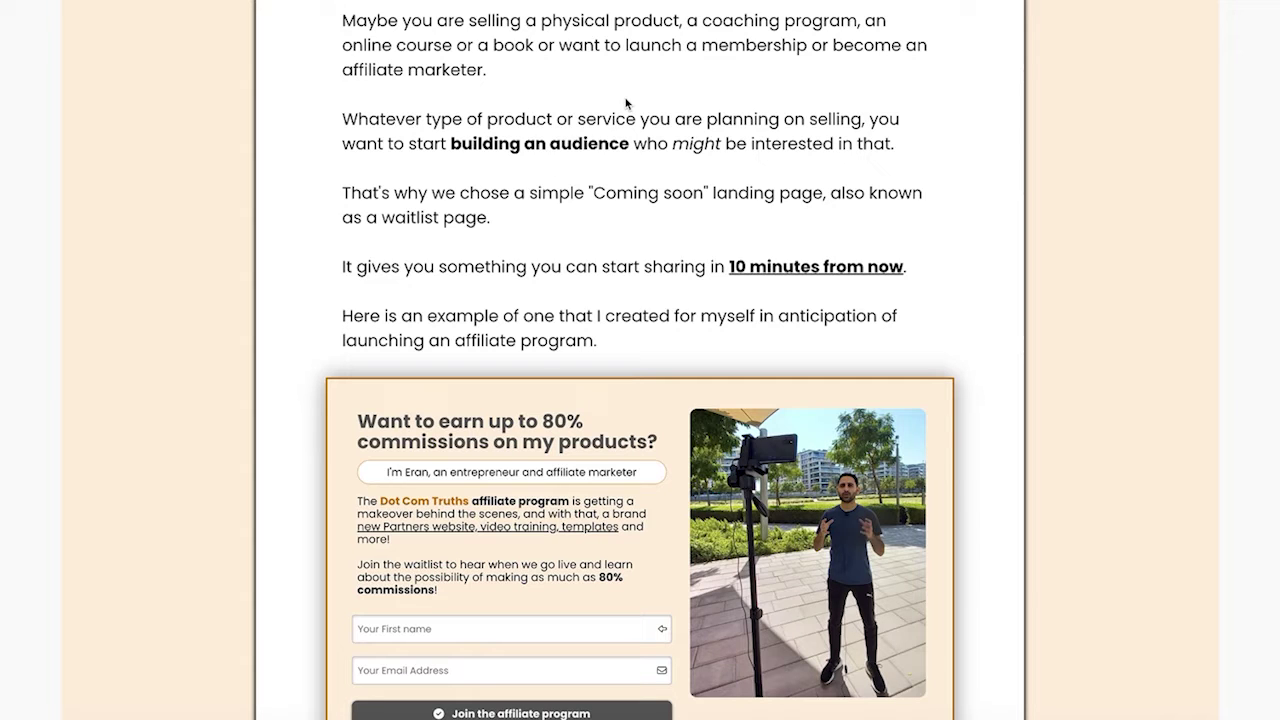
scroll(587, 262, down, 3)
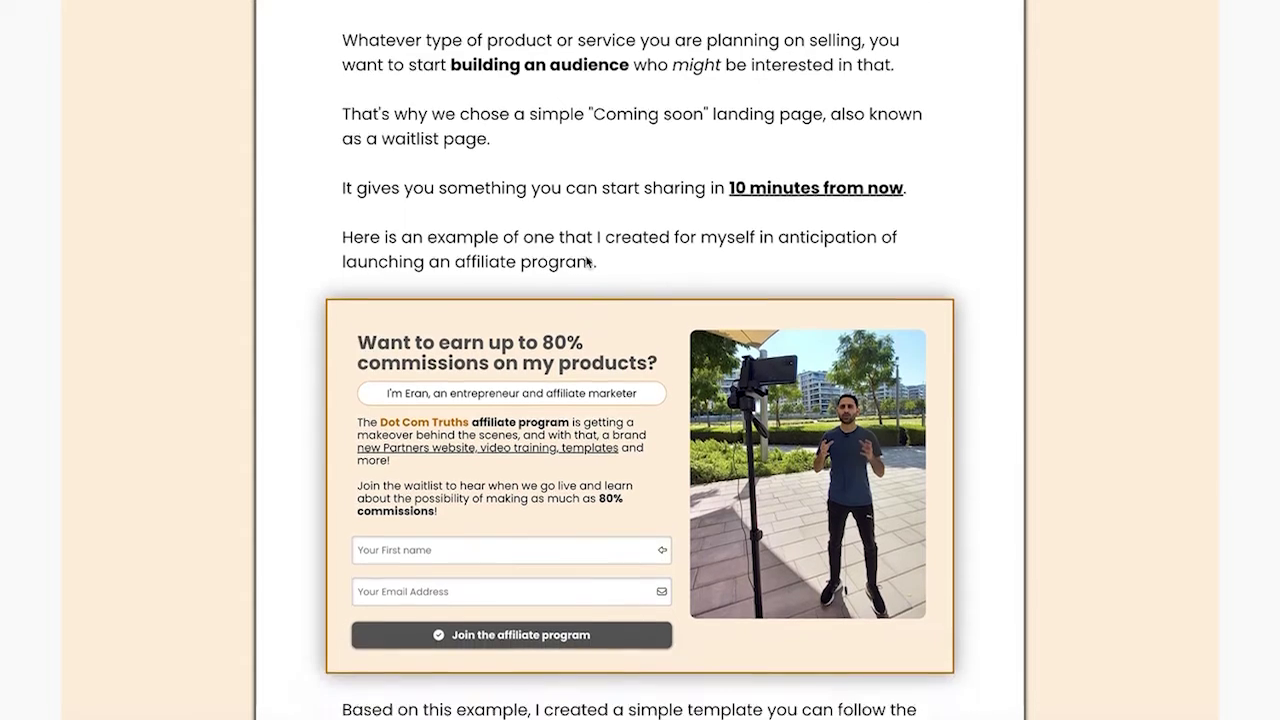
scroll(587, 262, down, 1)
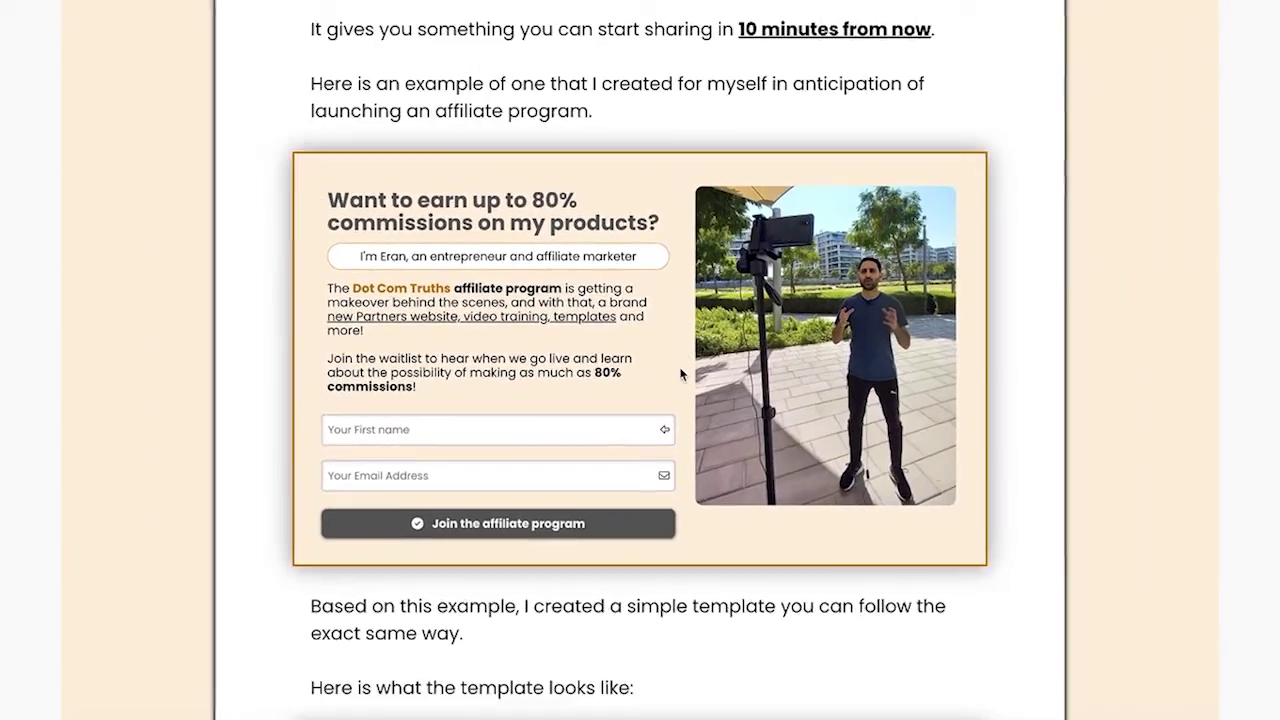
scroll(680, 371, down, 5)
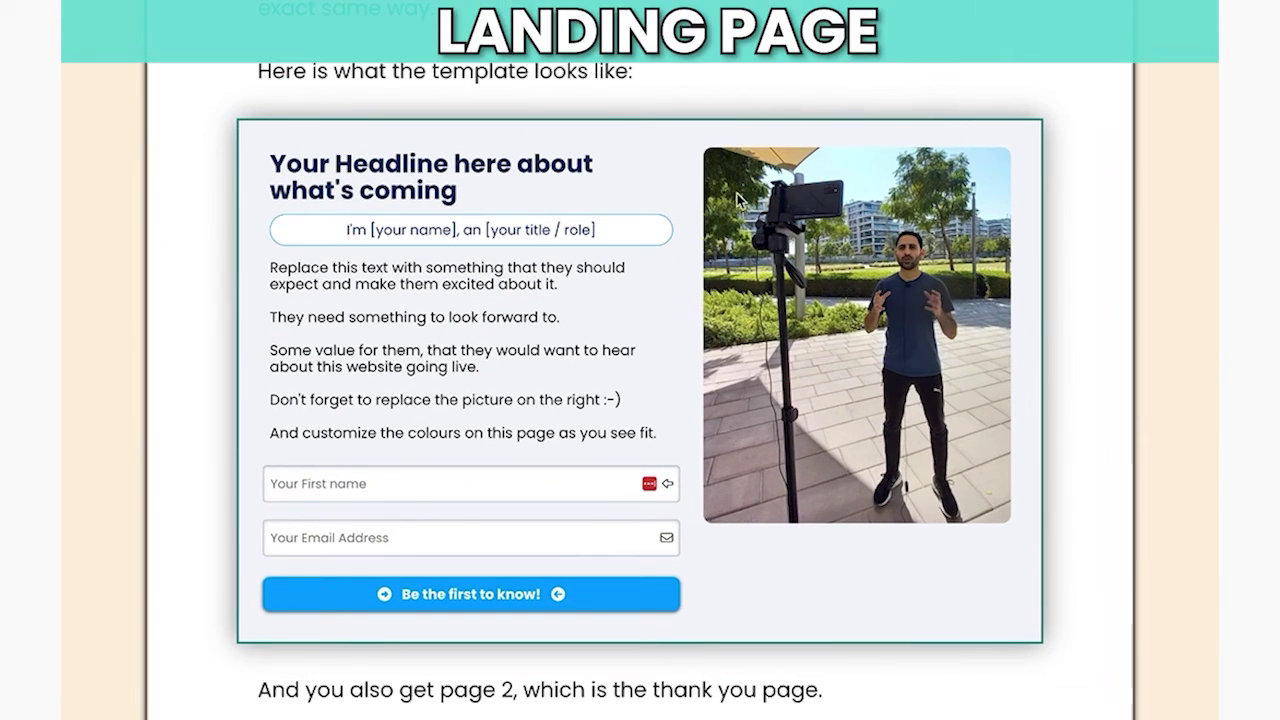
scroll(564, 357, down, 5)
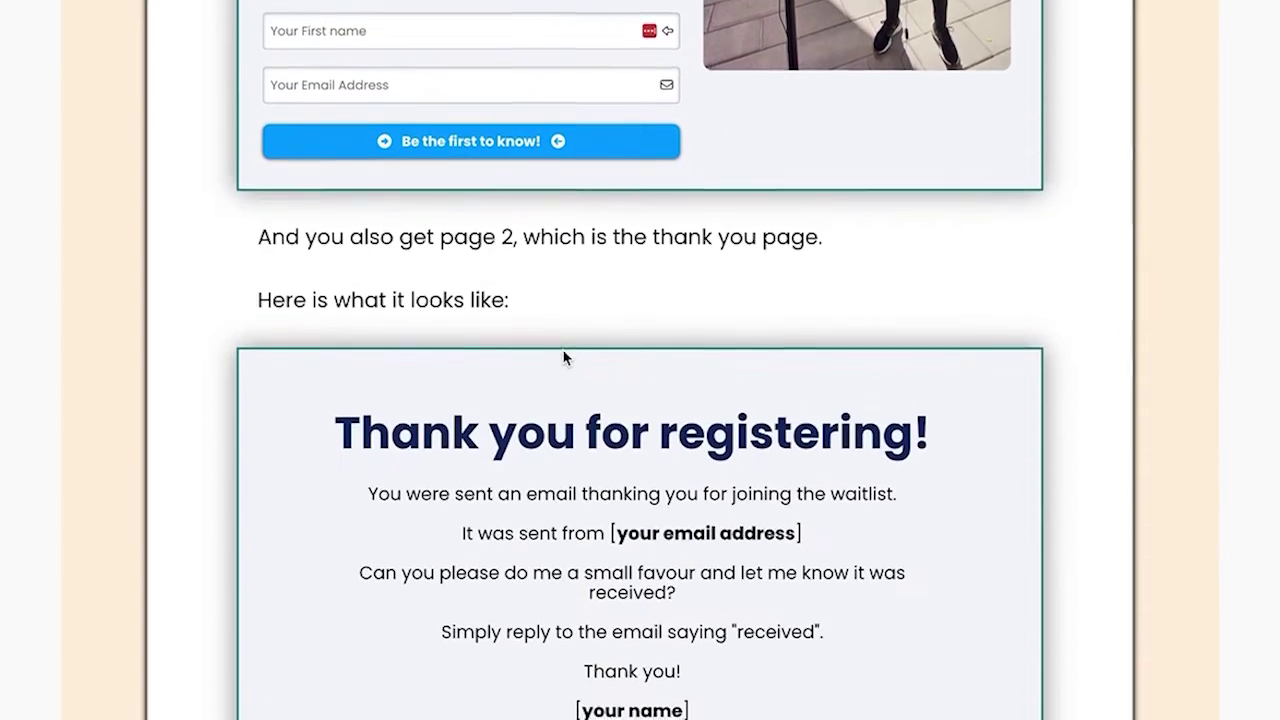
scroll(564, 357, down, 2)
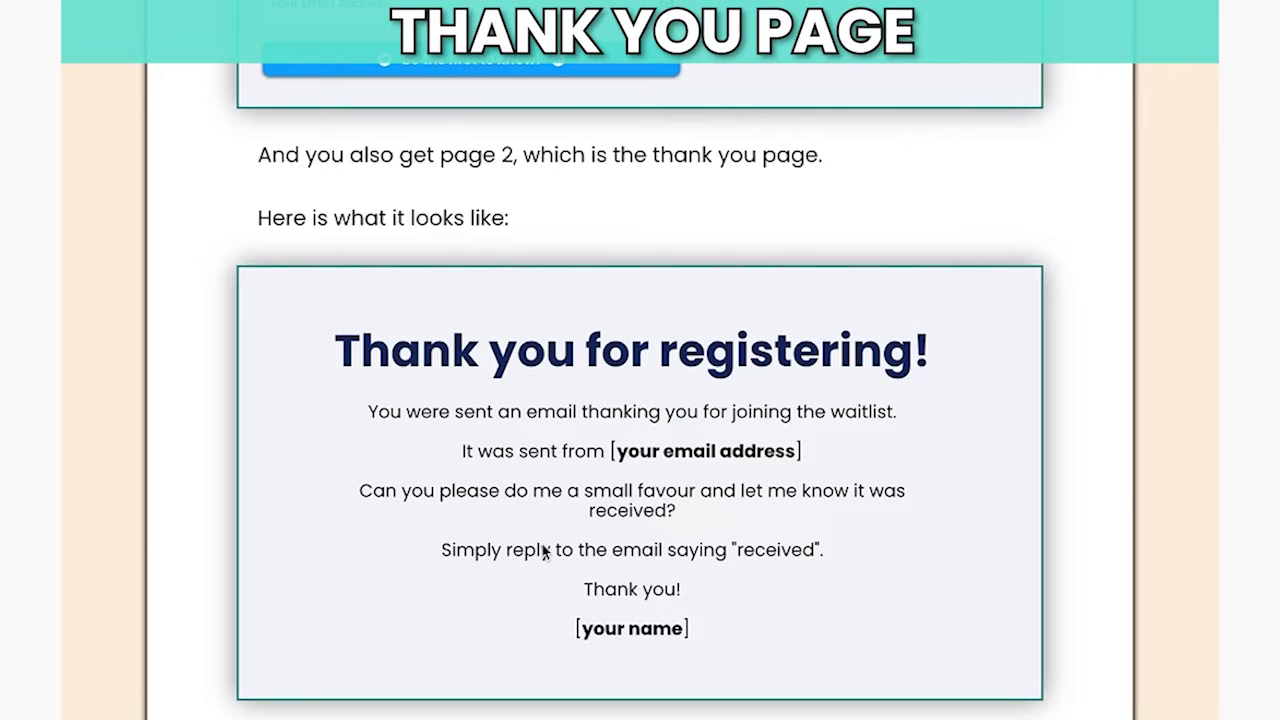
scroll(671, 400, down, 1)
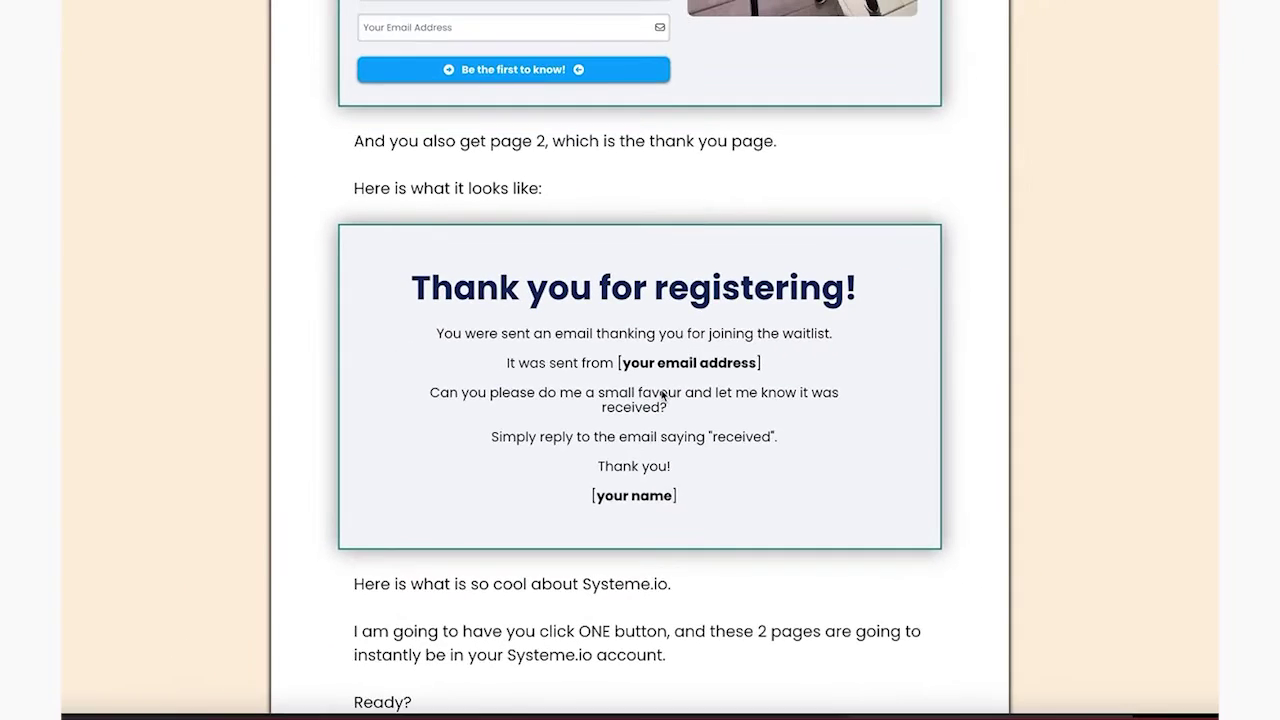
scroll(662, 396, down, 3)
scroll(662, 396, down, 1)
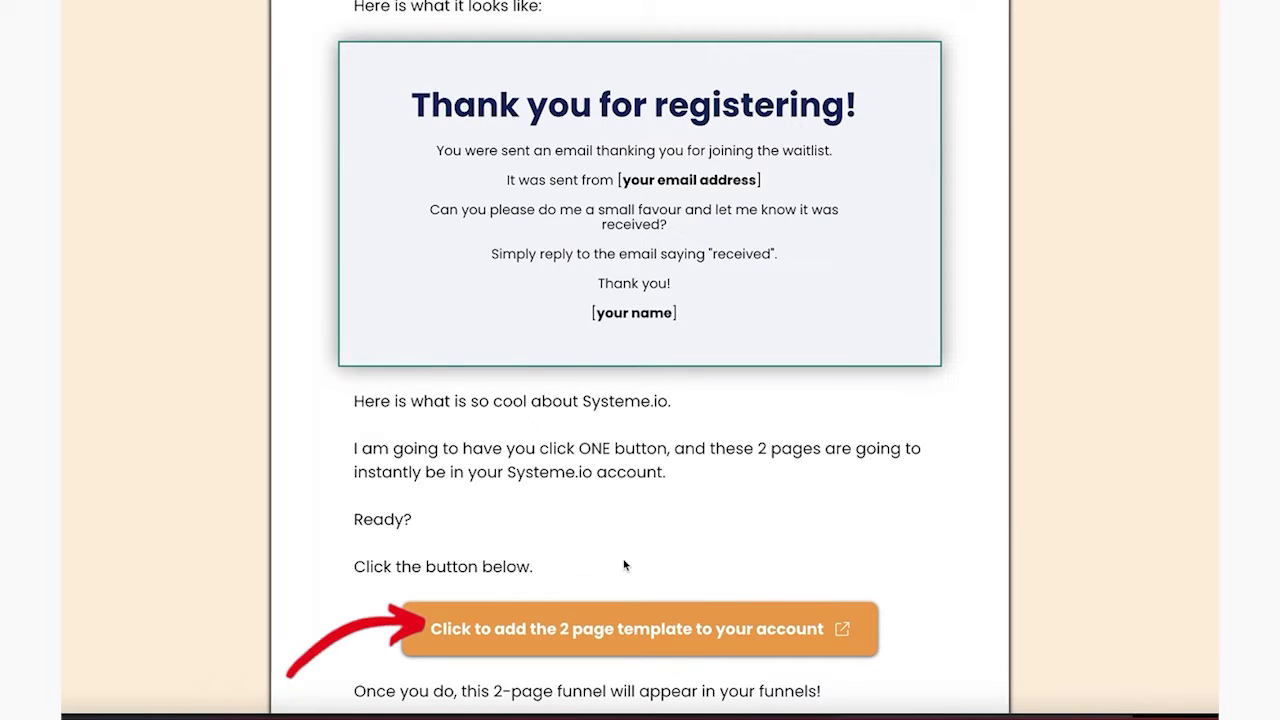
click(624, 629)
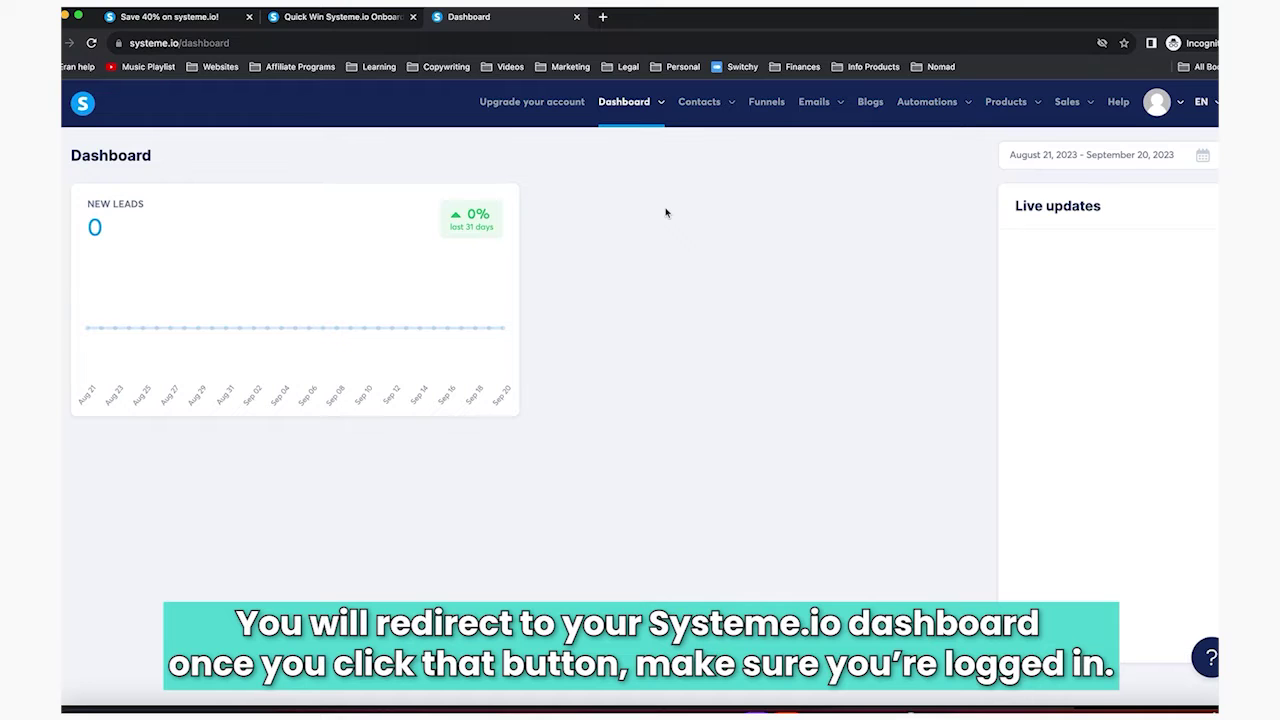
click(772, 104)
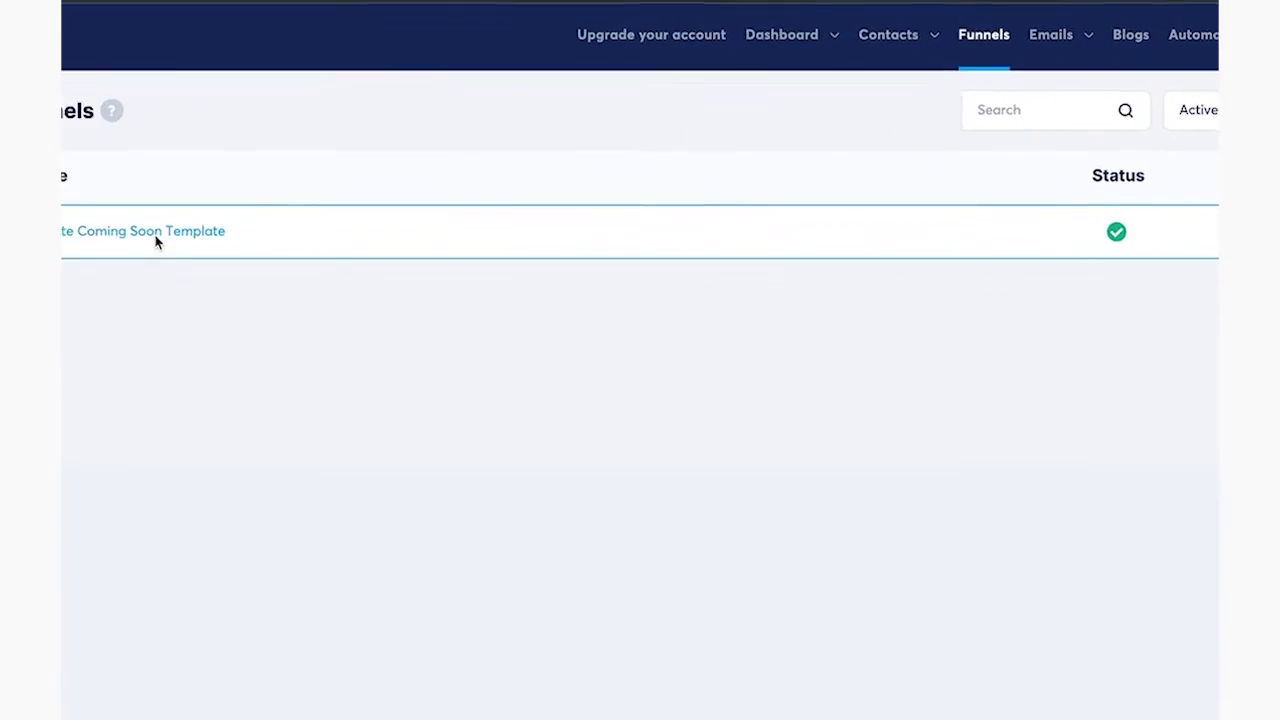
click(258, 230)
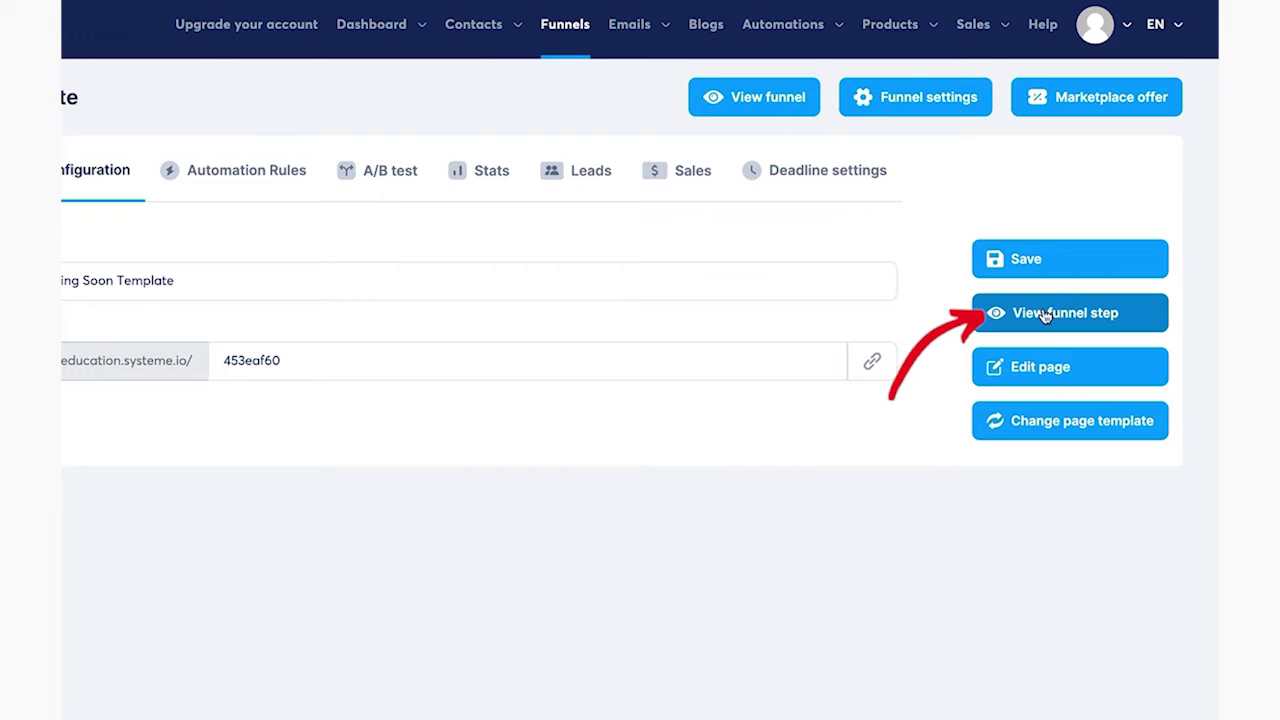
click(1043, 313)
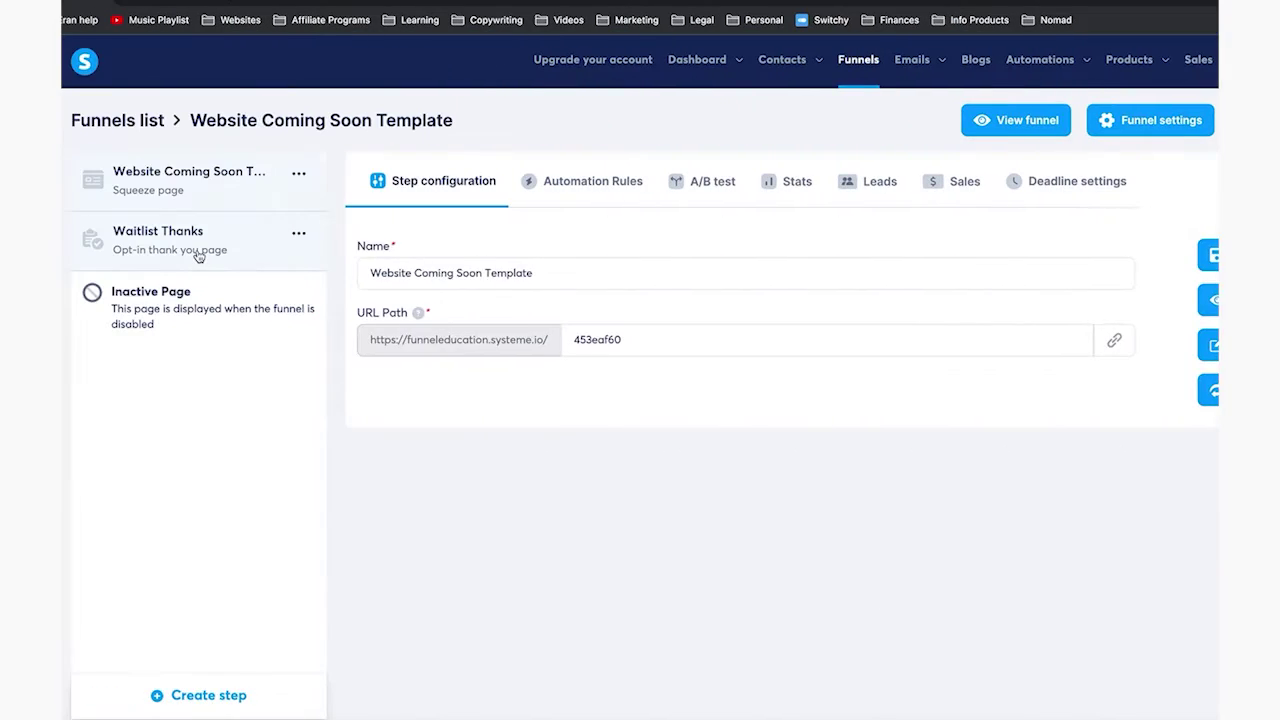
click(236, 251)
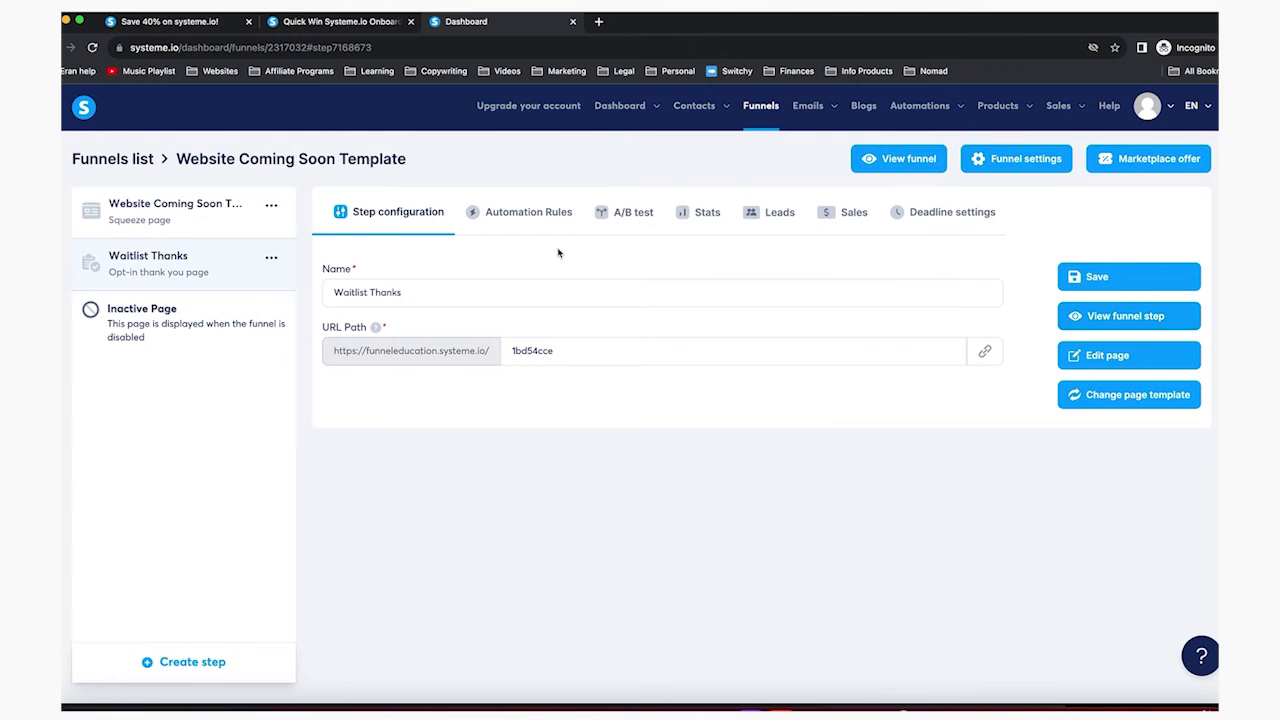
click(202, 212)
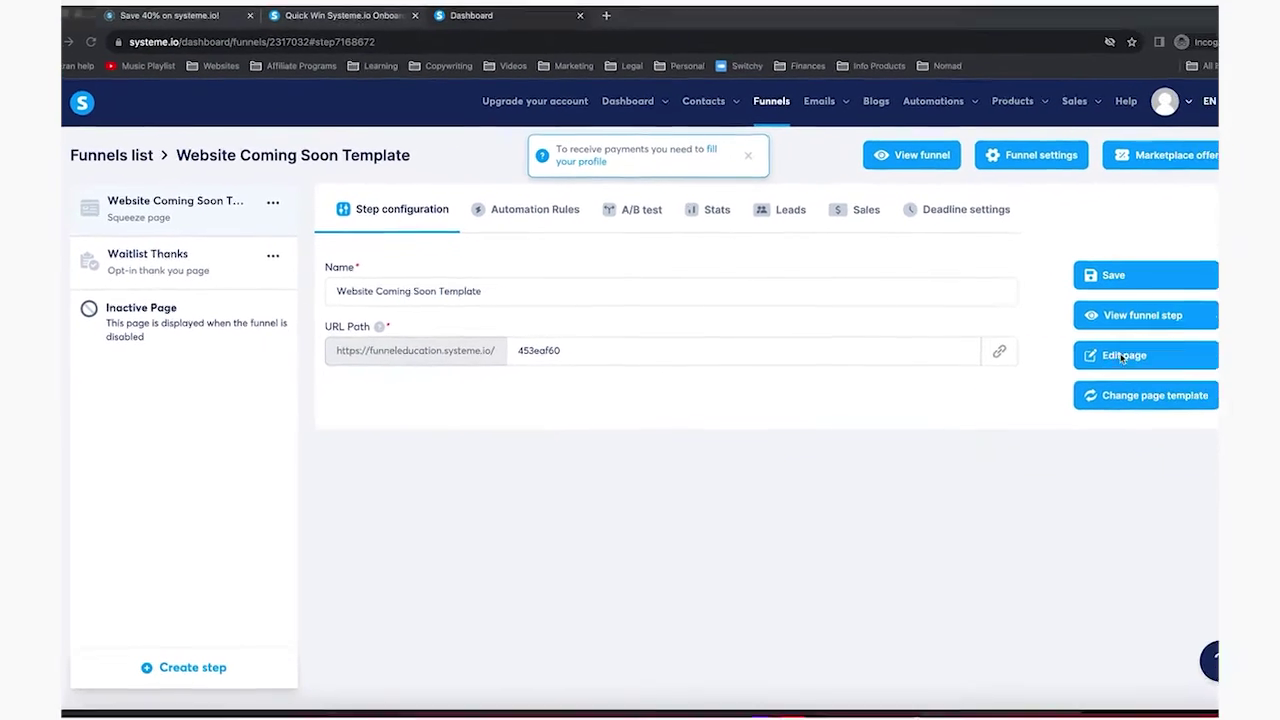
Open the coming-soon page in the editor and set the default body font to Merriweather
click(1090, 356)
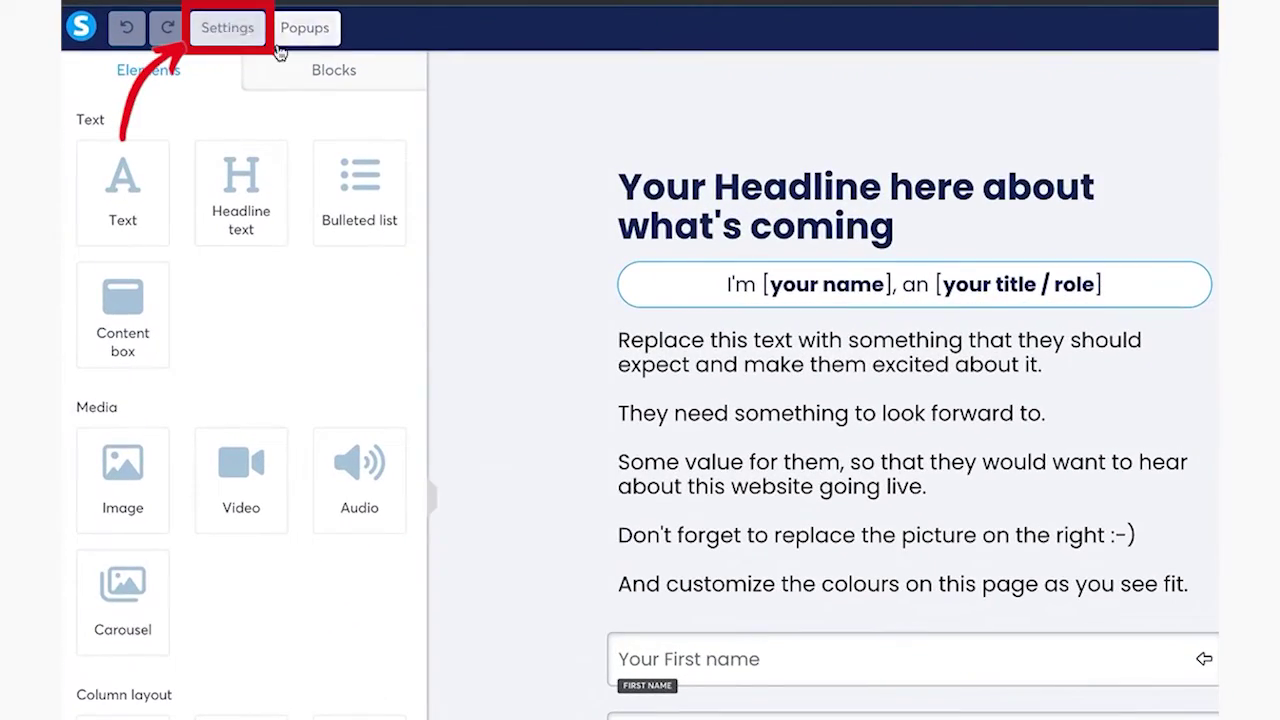
click(236, 33)
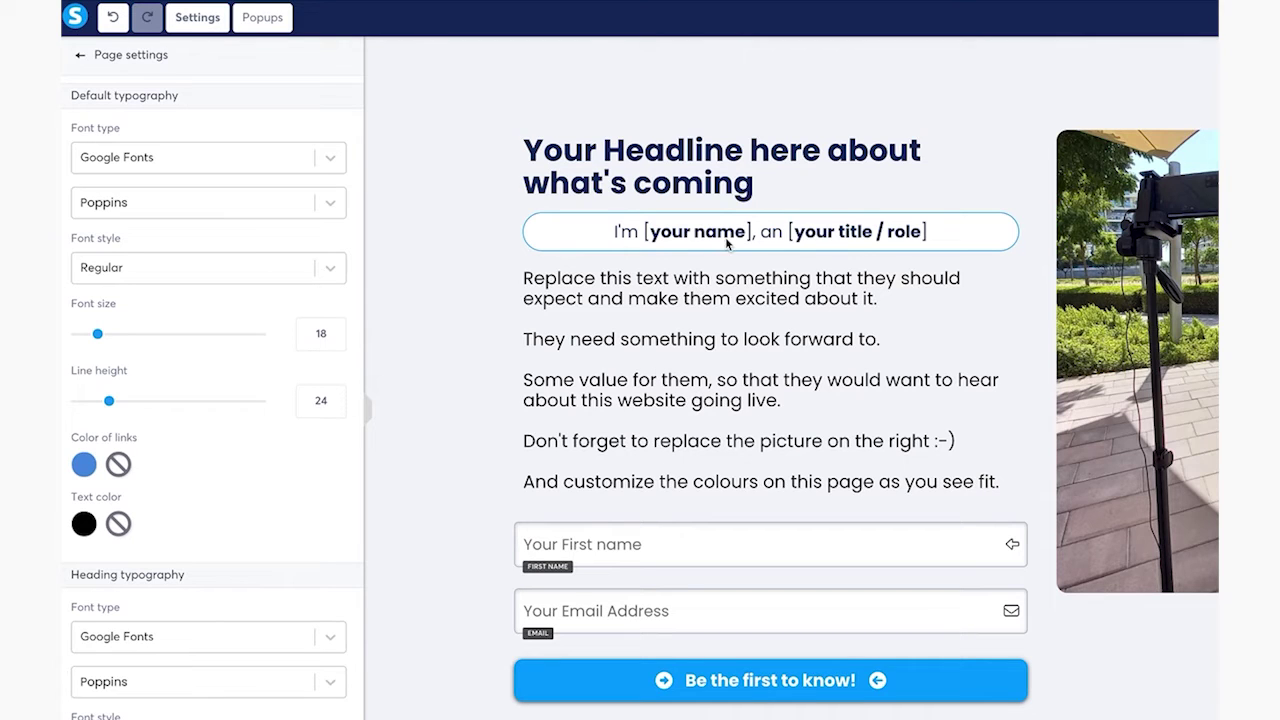
click(290, 211)
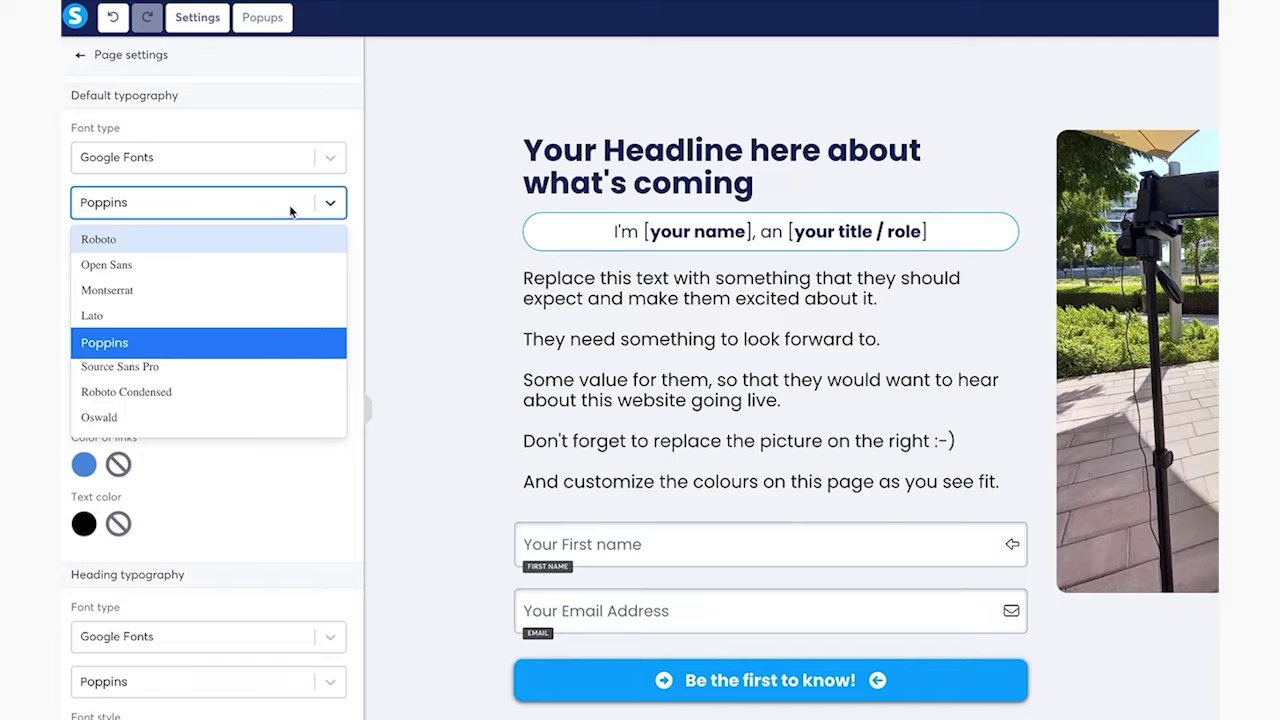
scroll(266, 337, down, 3)
scroll(265, 338, down, 2)
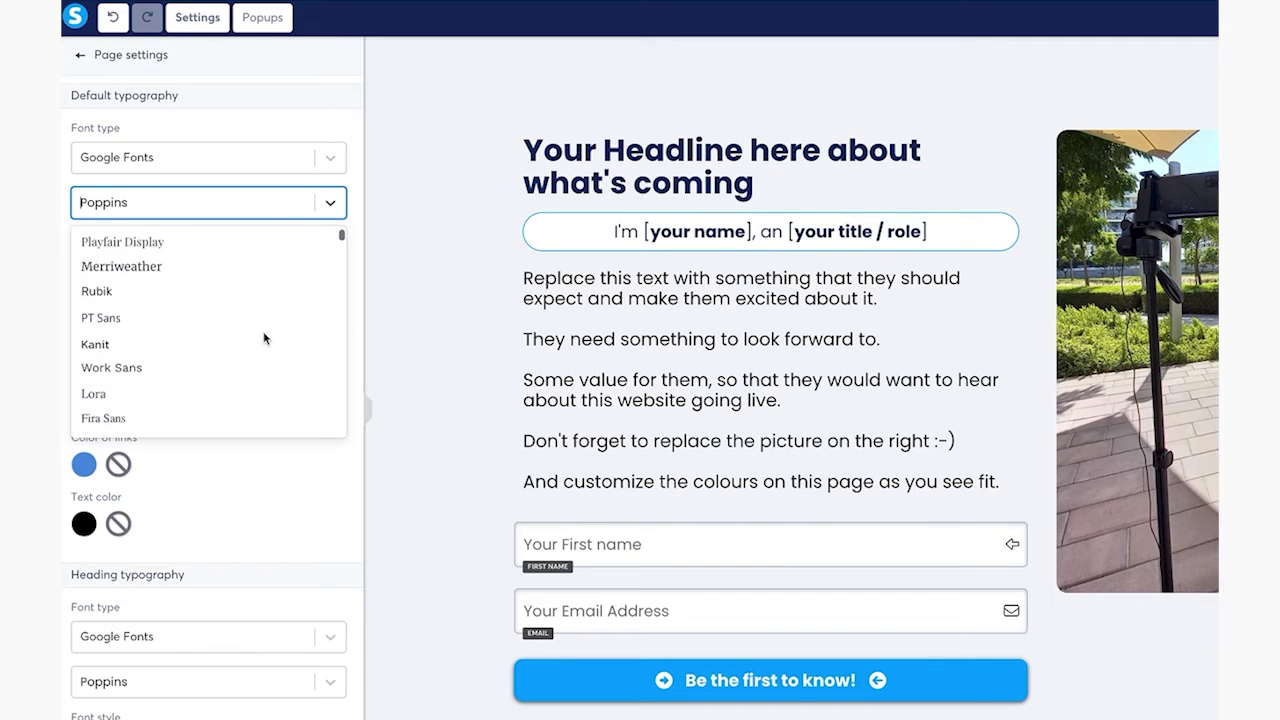
scroll(263, 338, up, 2)
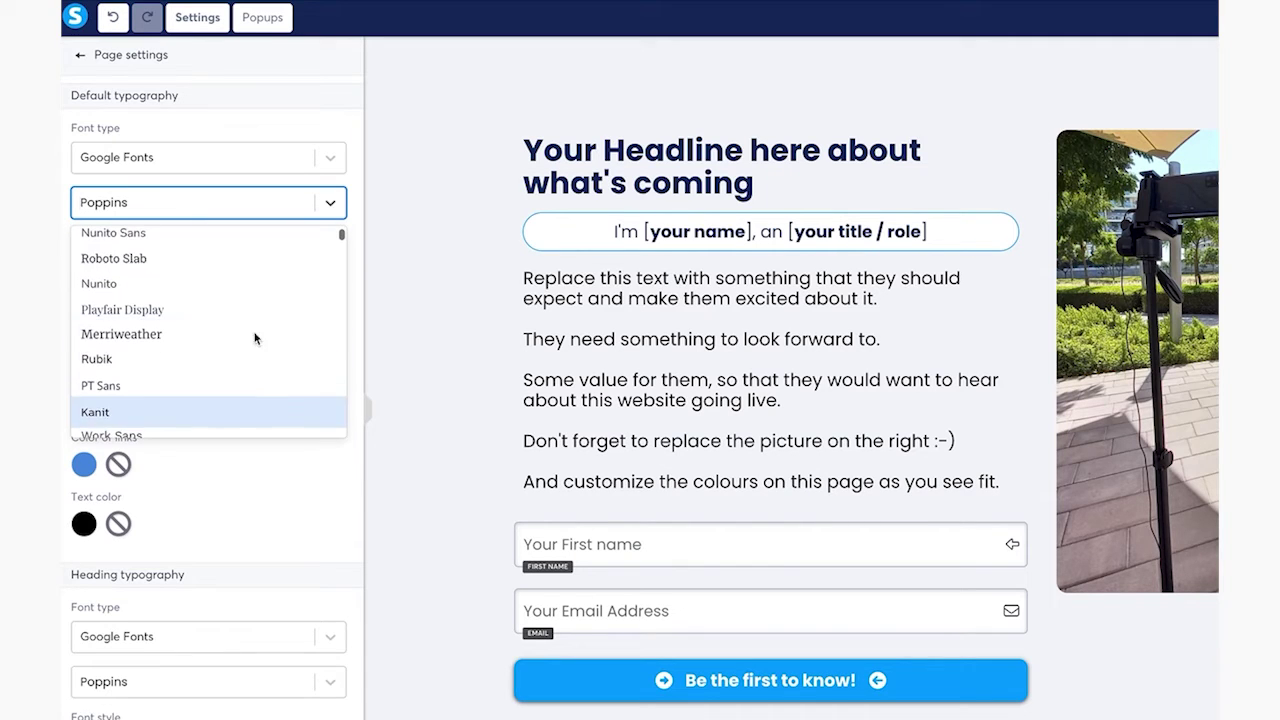
click(171, 334)
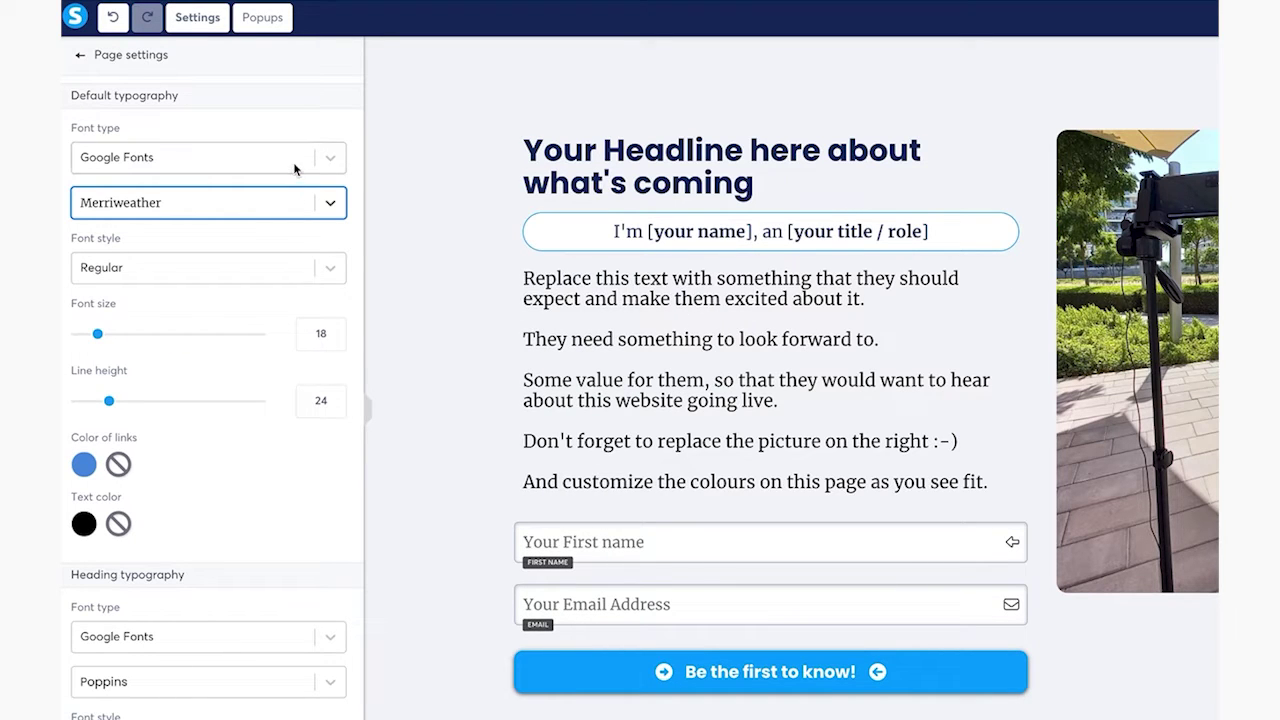
Set the page's heading font to Playfair Display
scroll(283, 369, down, 3)
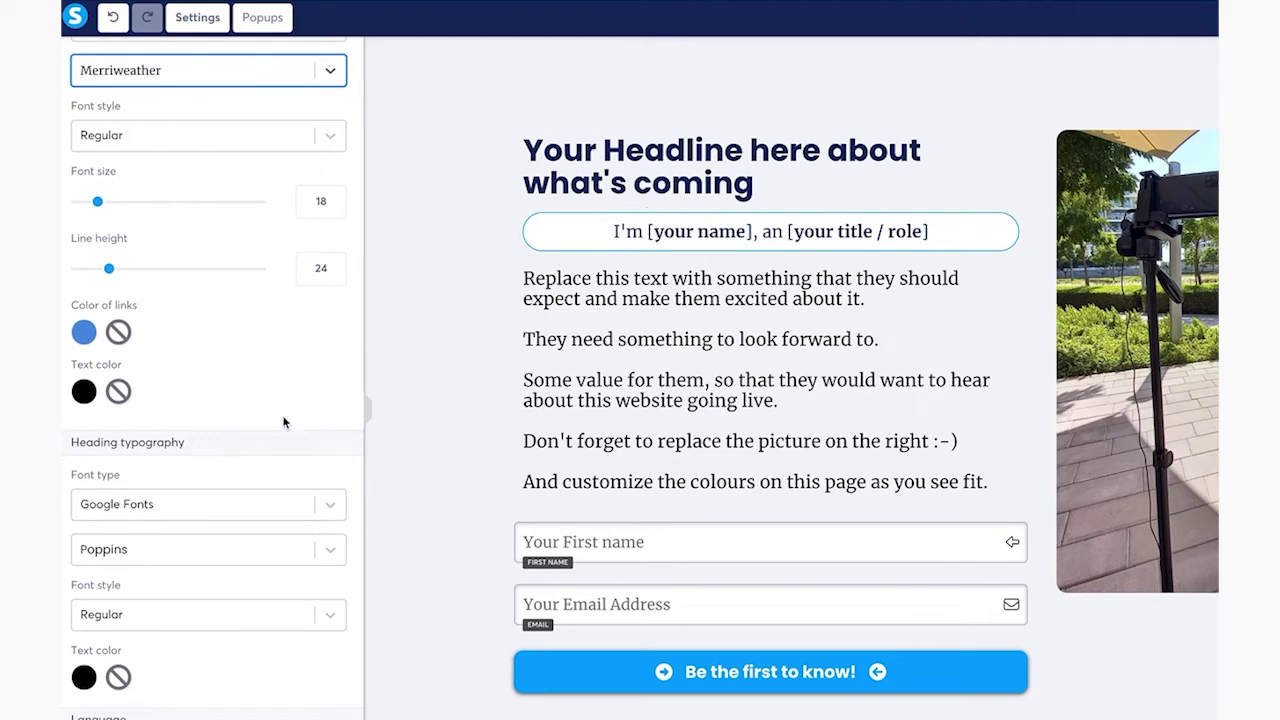
click(223, 555)
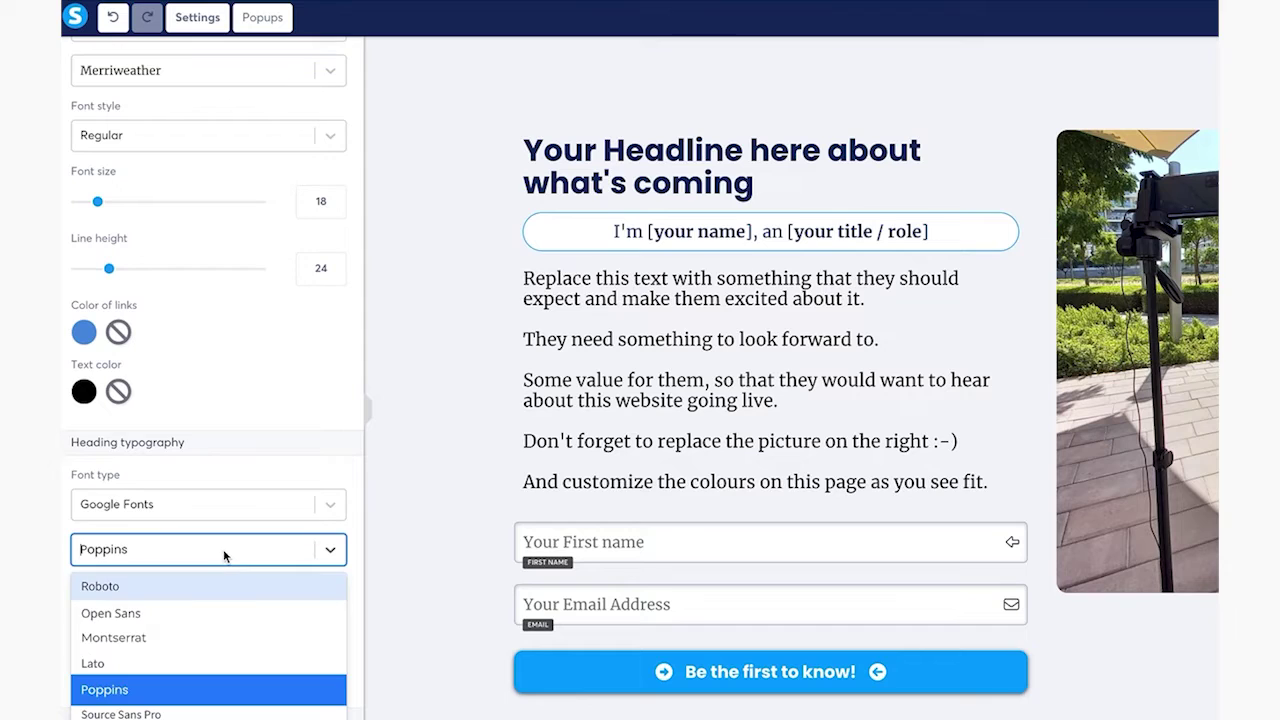
scroll(221, 615, down, 3)
scroll(221, 615, up, 1)
scroll(221, 615, down, 3)
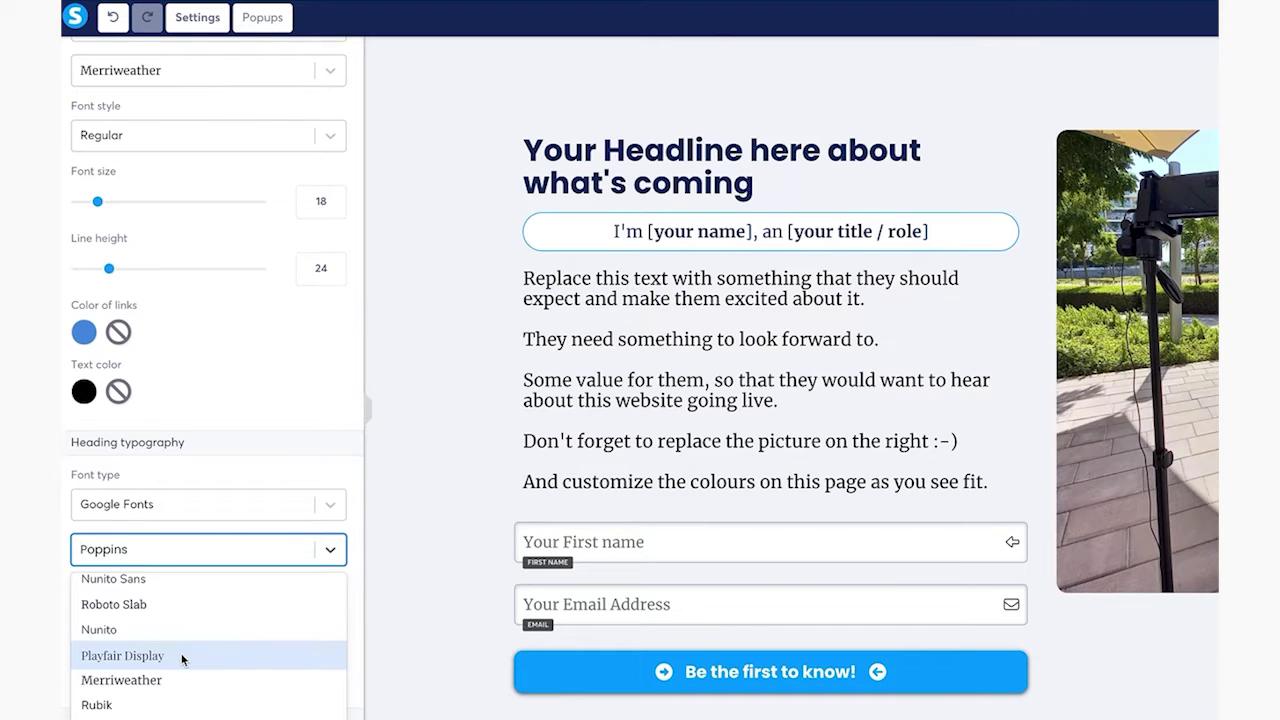
click(182, 656)
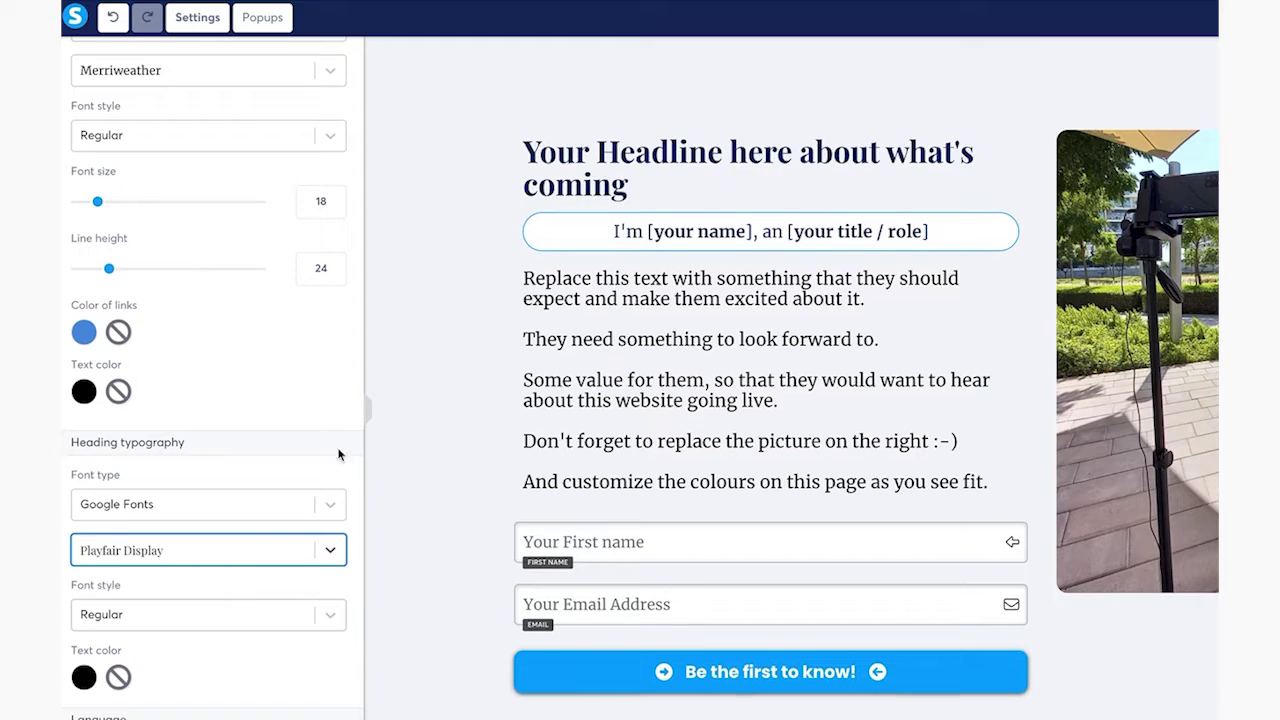
Make the default body text colour white (FFFFFF)
click(84, 392)
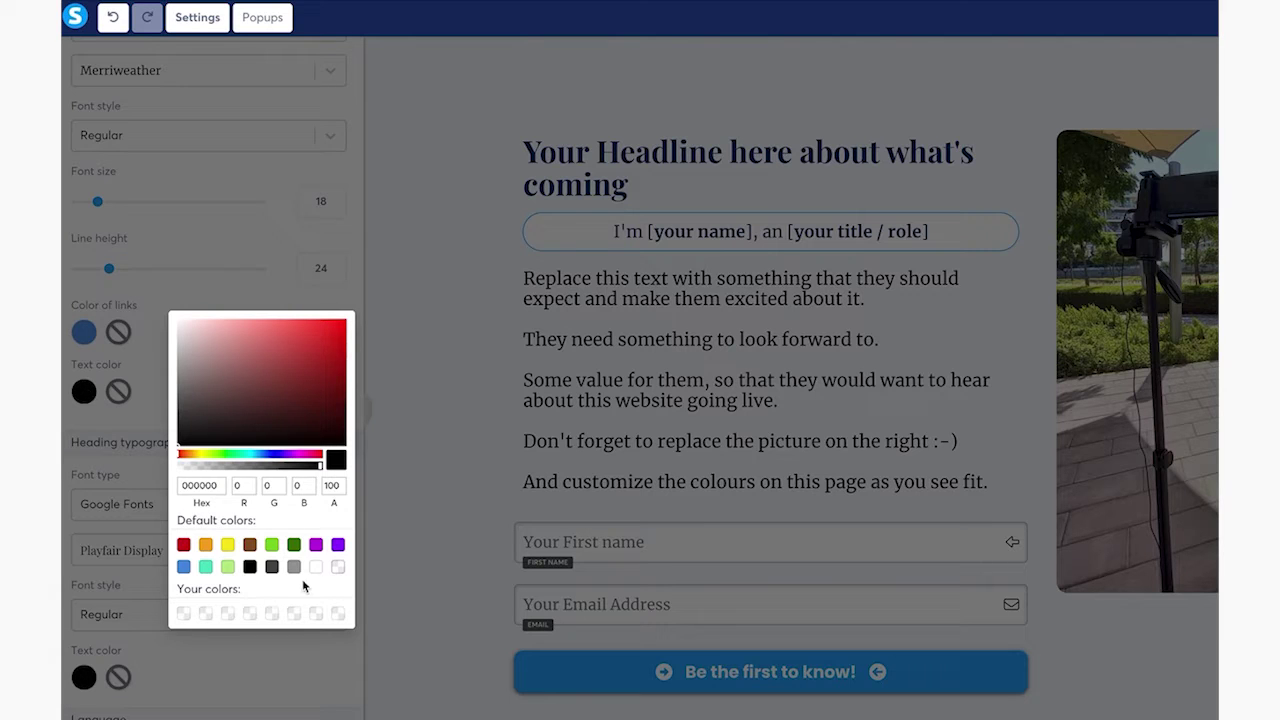
click(316, 567)
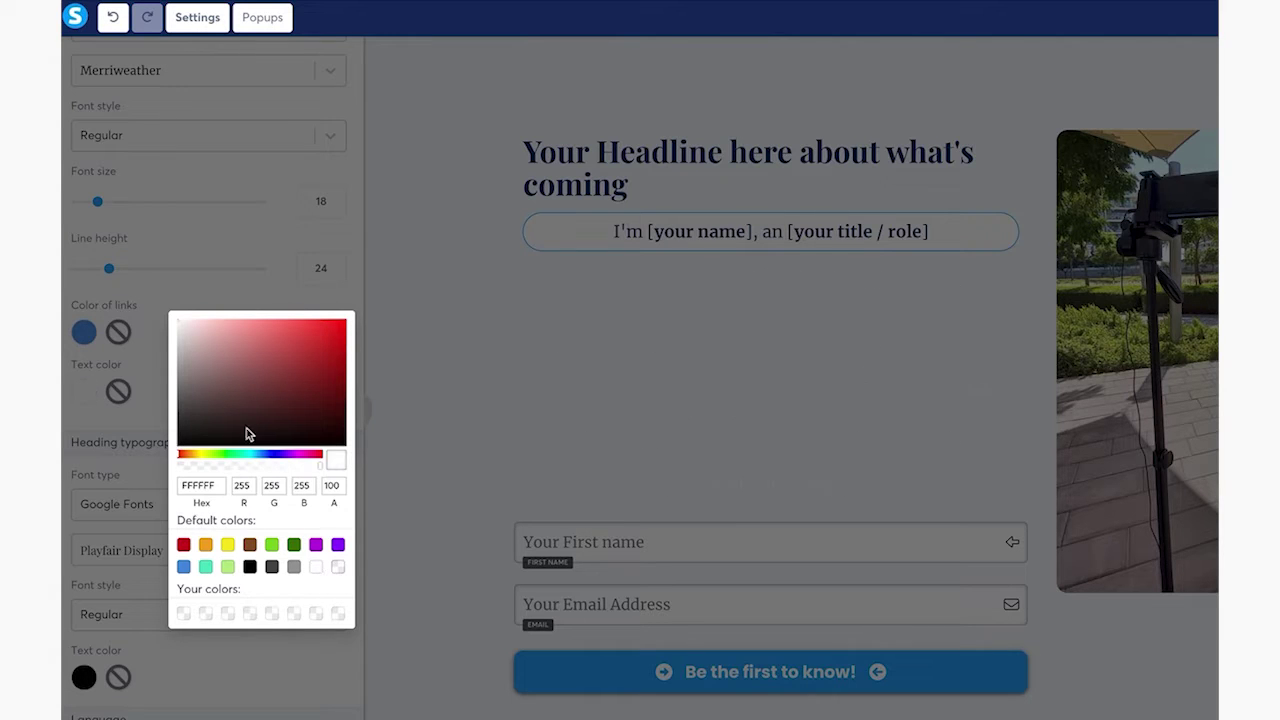
click(221, 298)
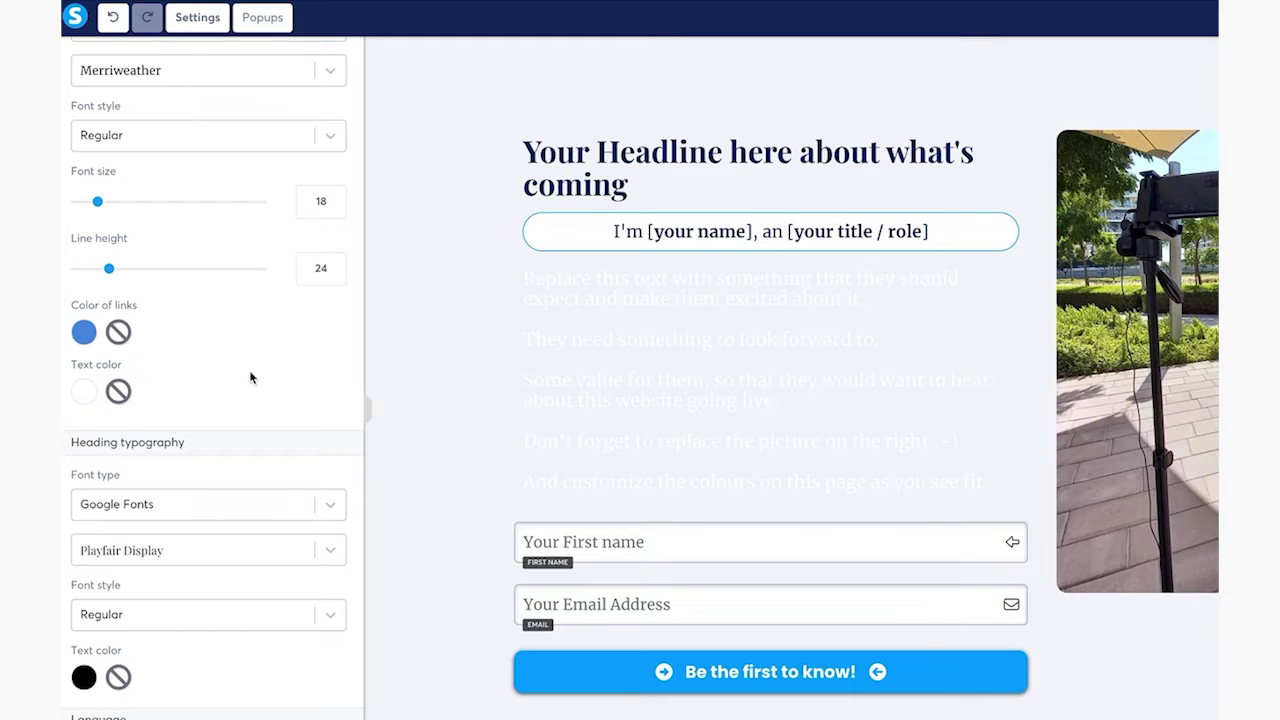
scroll(97, 232, down, 5)
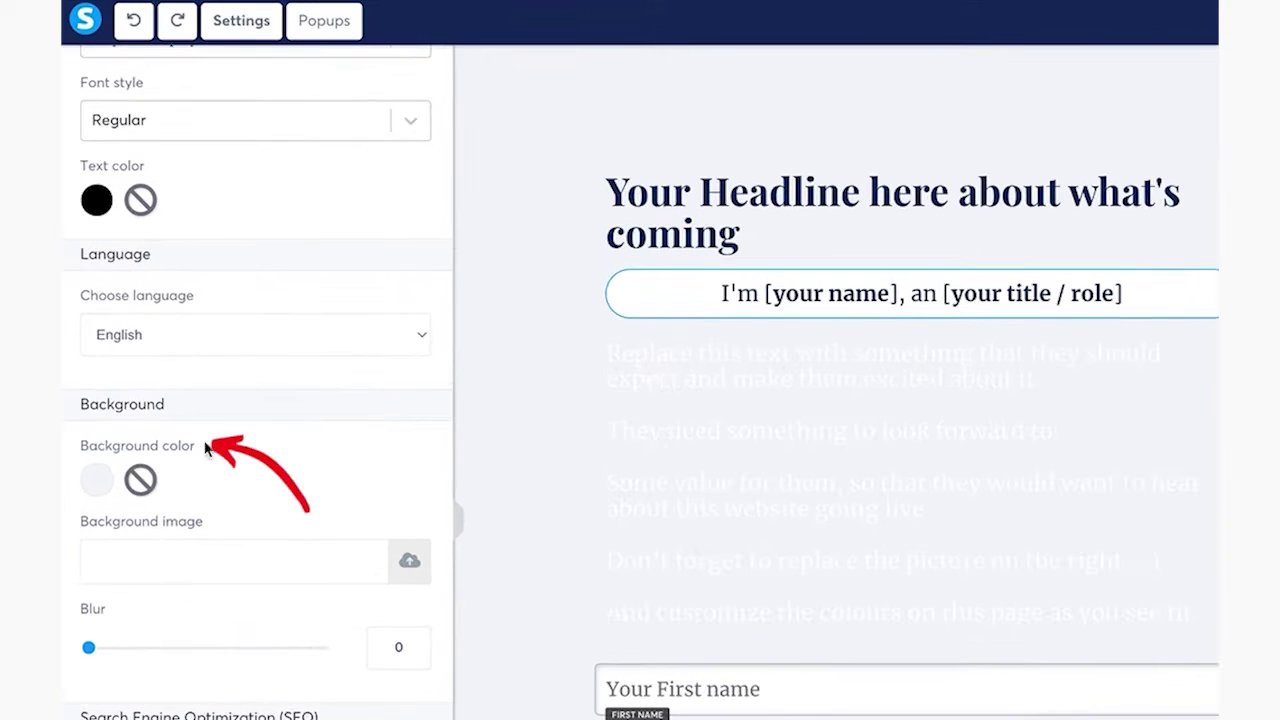
Set the page background colour to brown
click(97, 481)
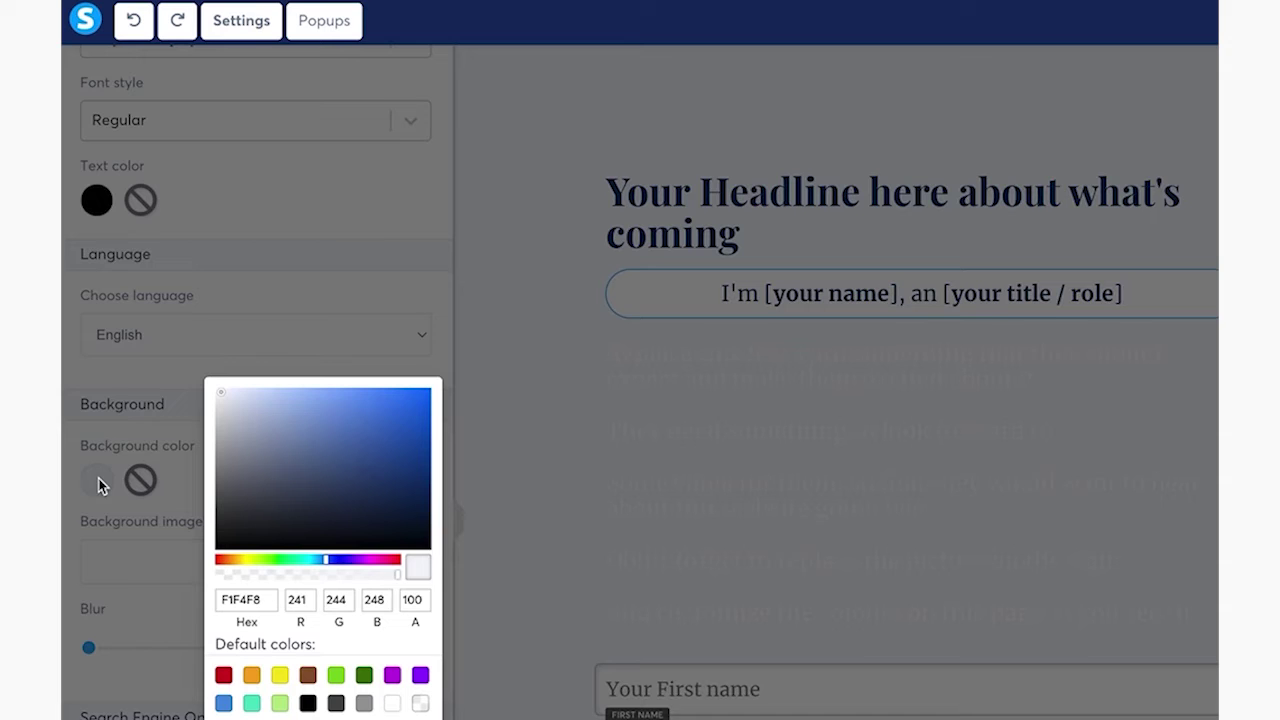
click(308, 677)
click(180, 380)
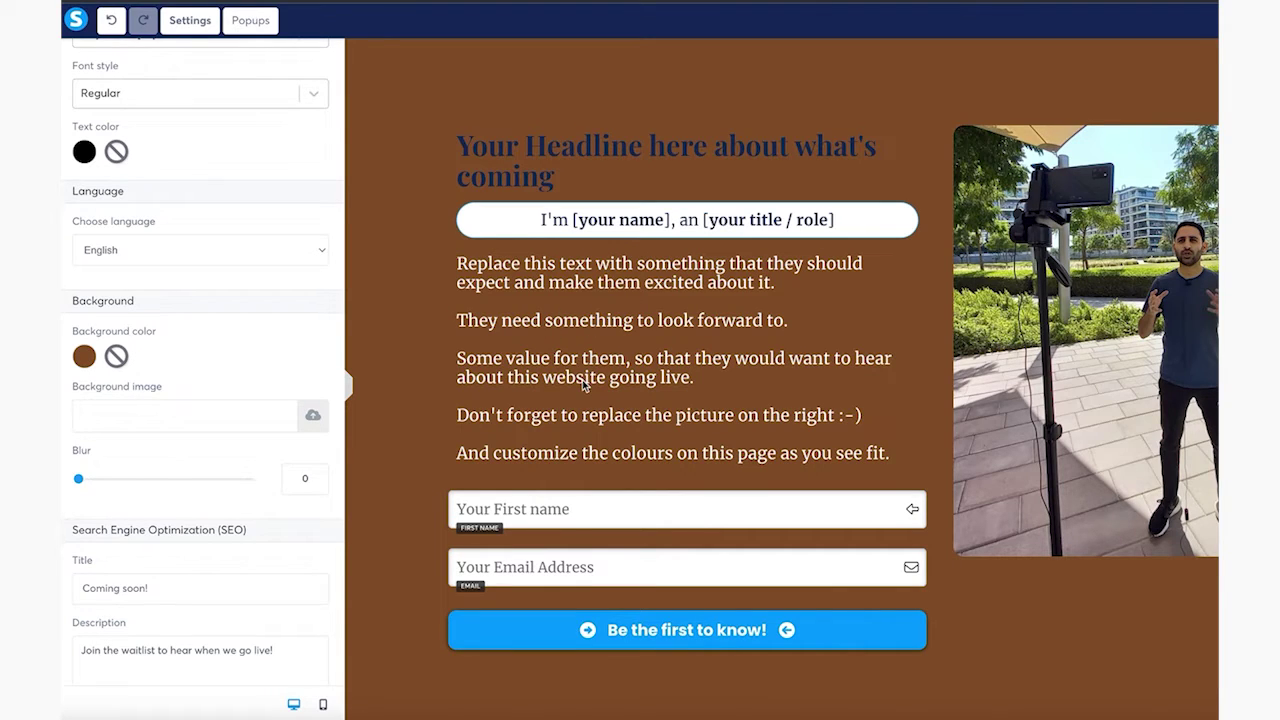
Set the page-wide heading text colour to white (FFFFFF)
click(512, 150)
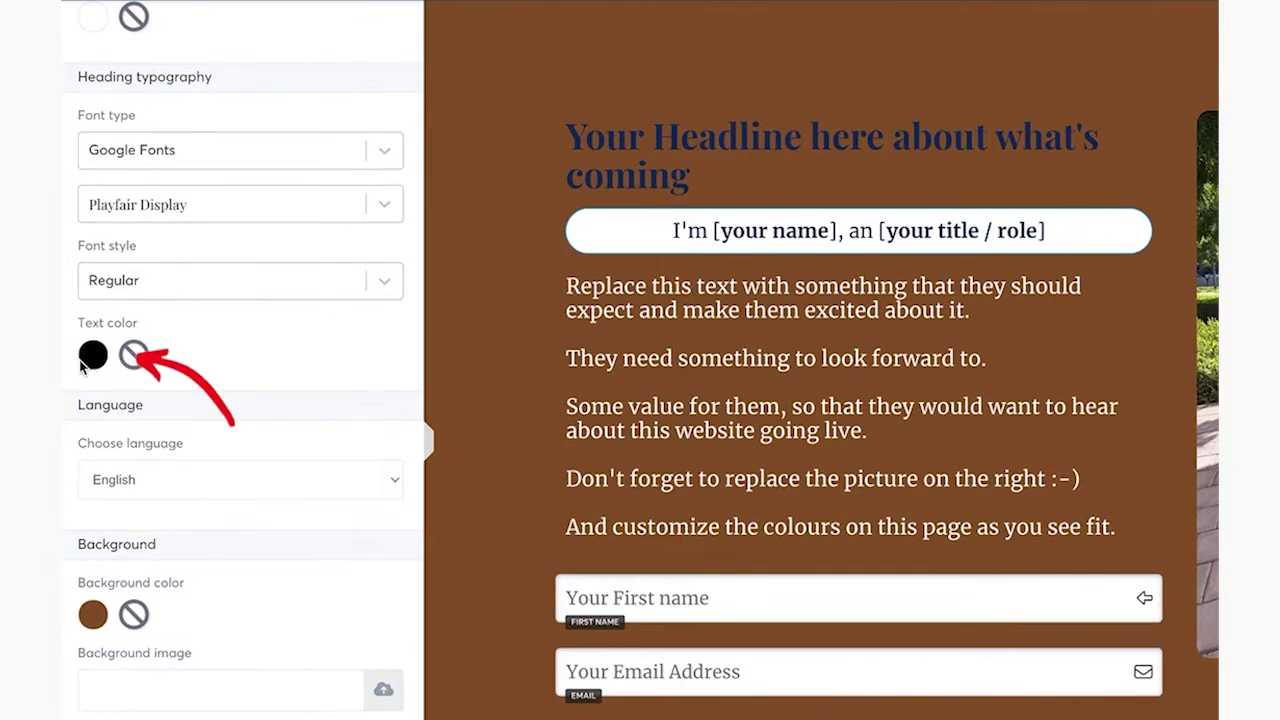
click(92, 358)
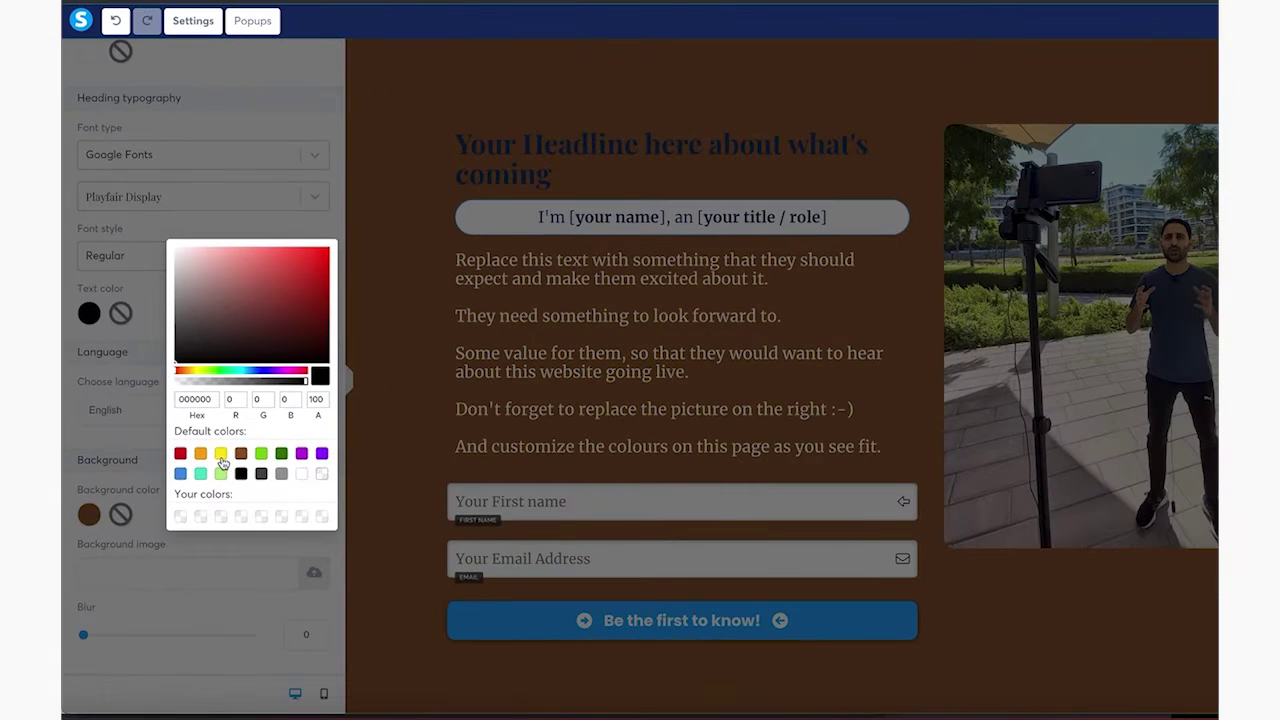
click(220, 455)
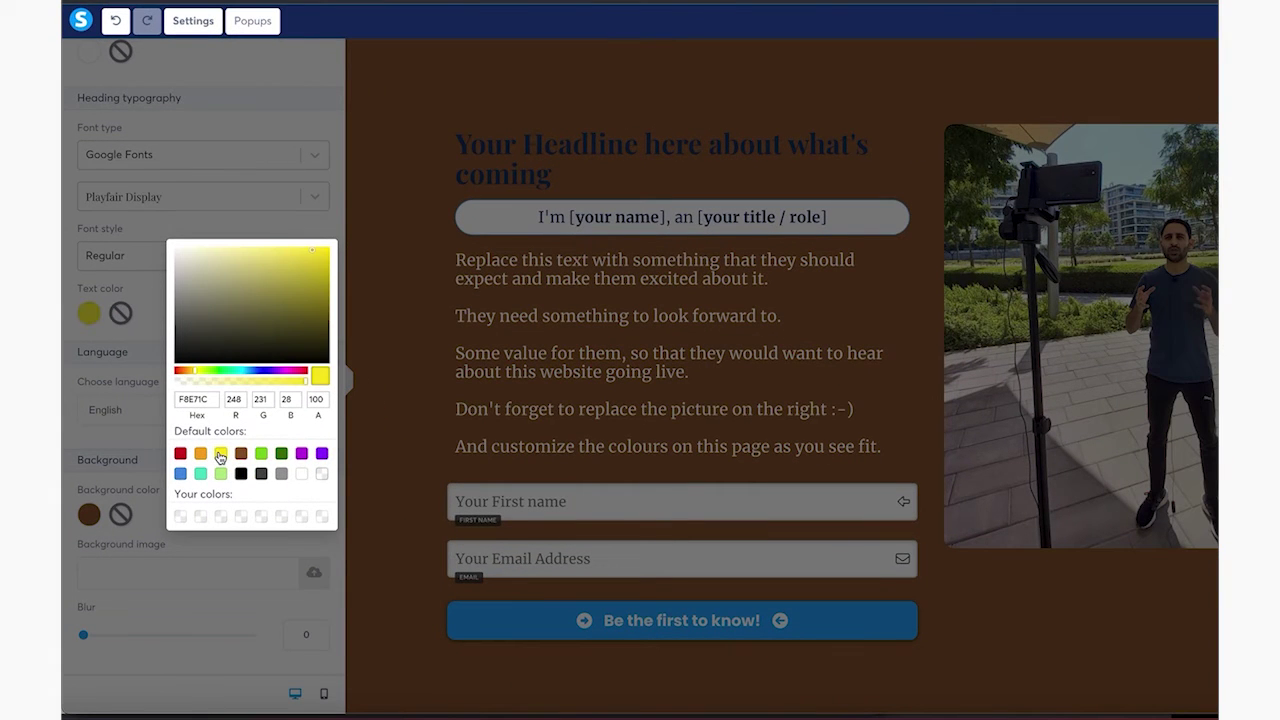
click(300, 474)
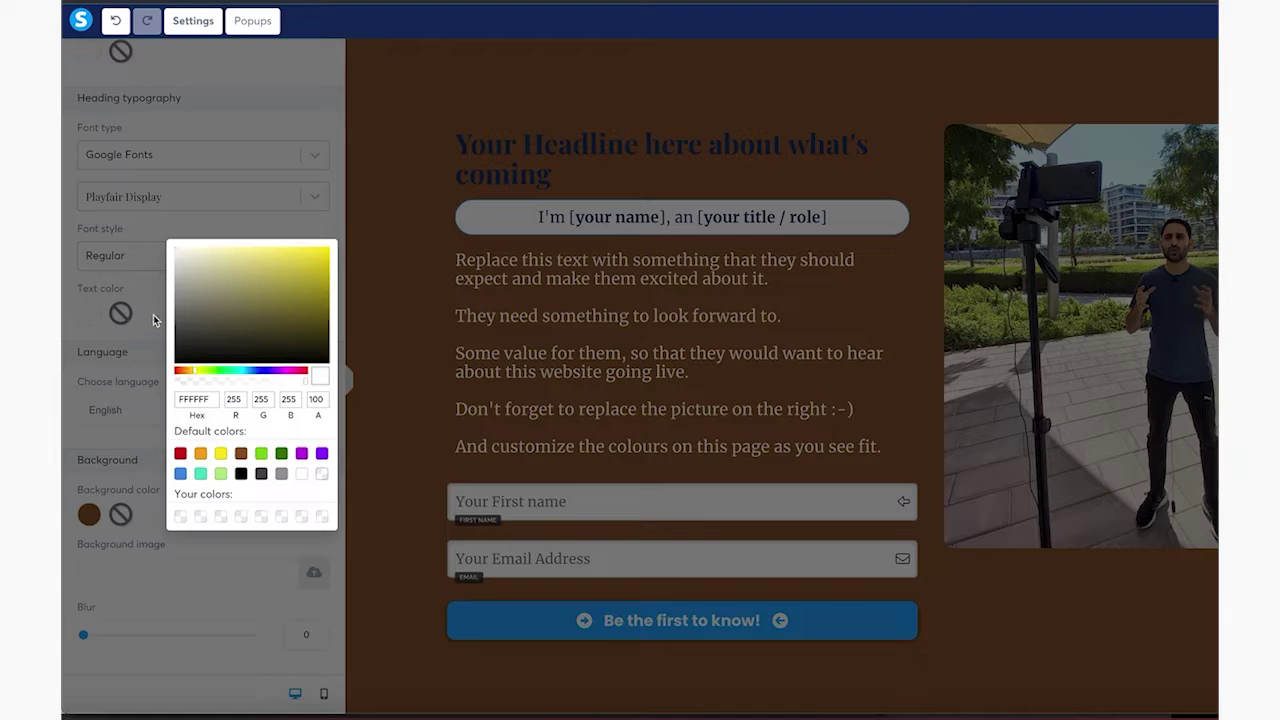
click(535, 162)
Select all the headline text and colour it white from the text toolbar
click(538, 163)
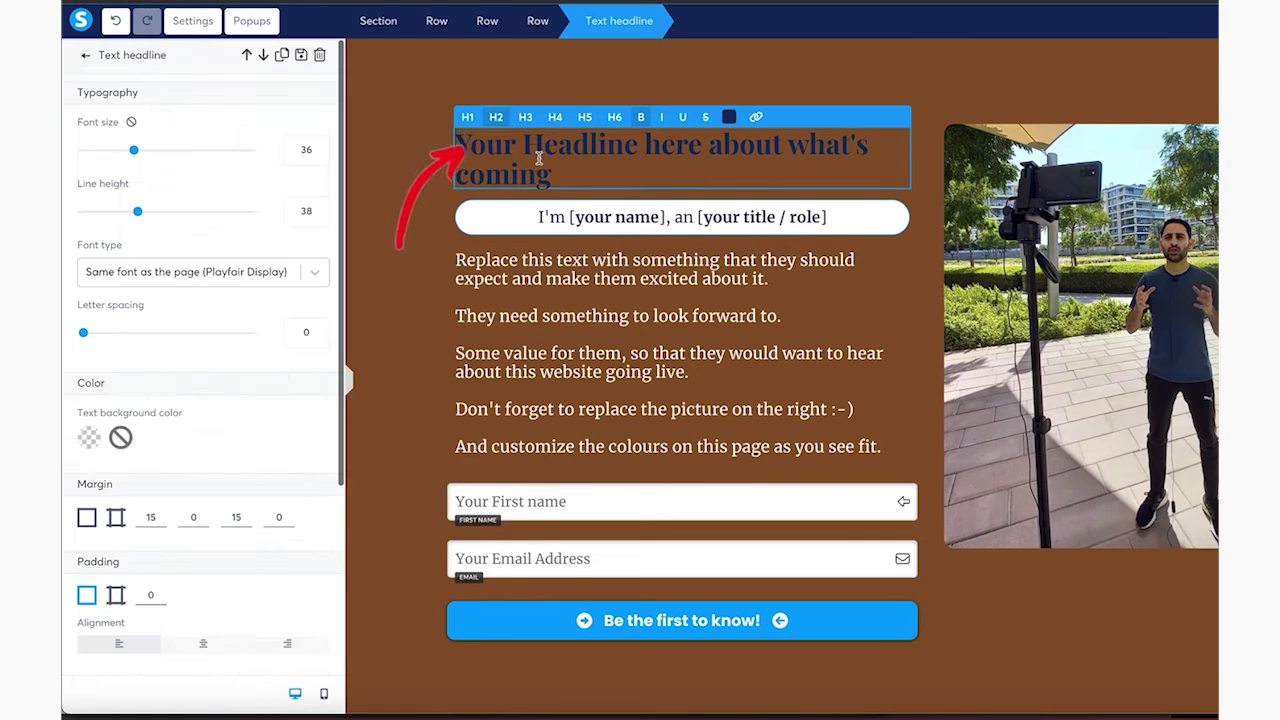
triple_click(538, 158)
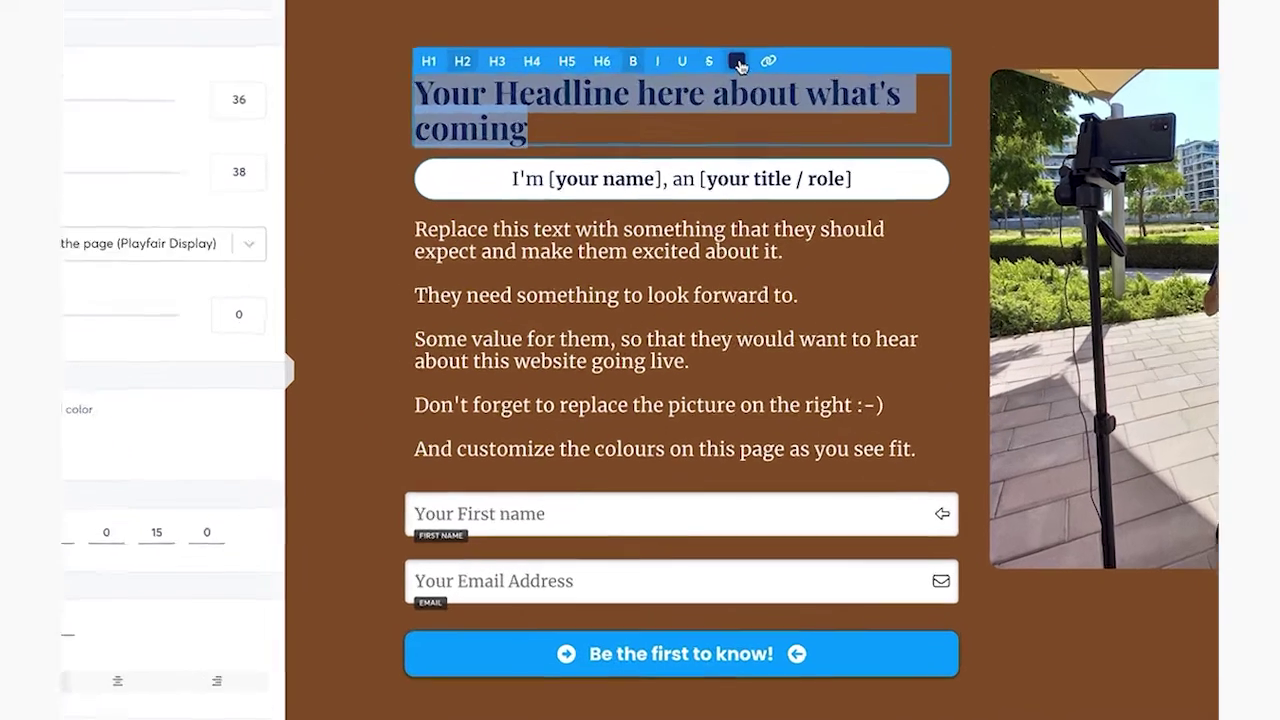
click(729, 116)
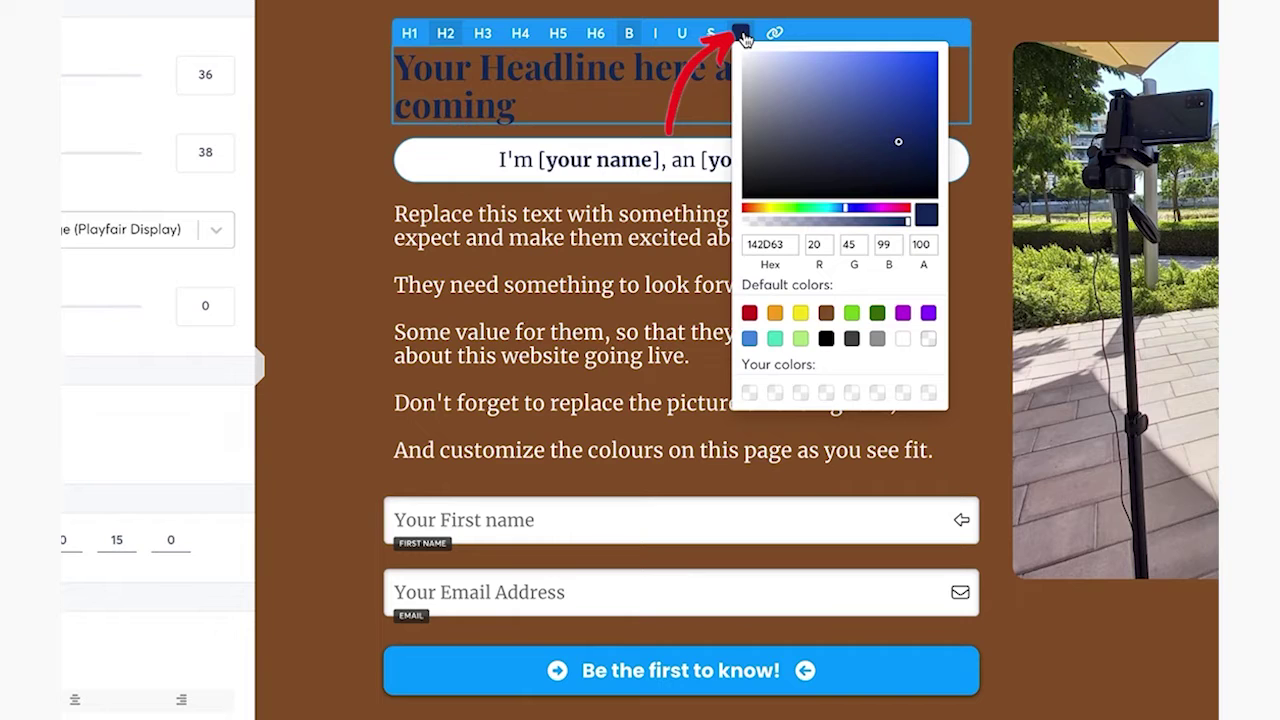
click(905, 341)
click(348, 266)
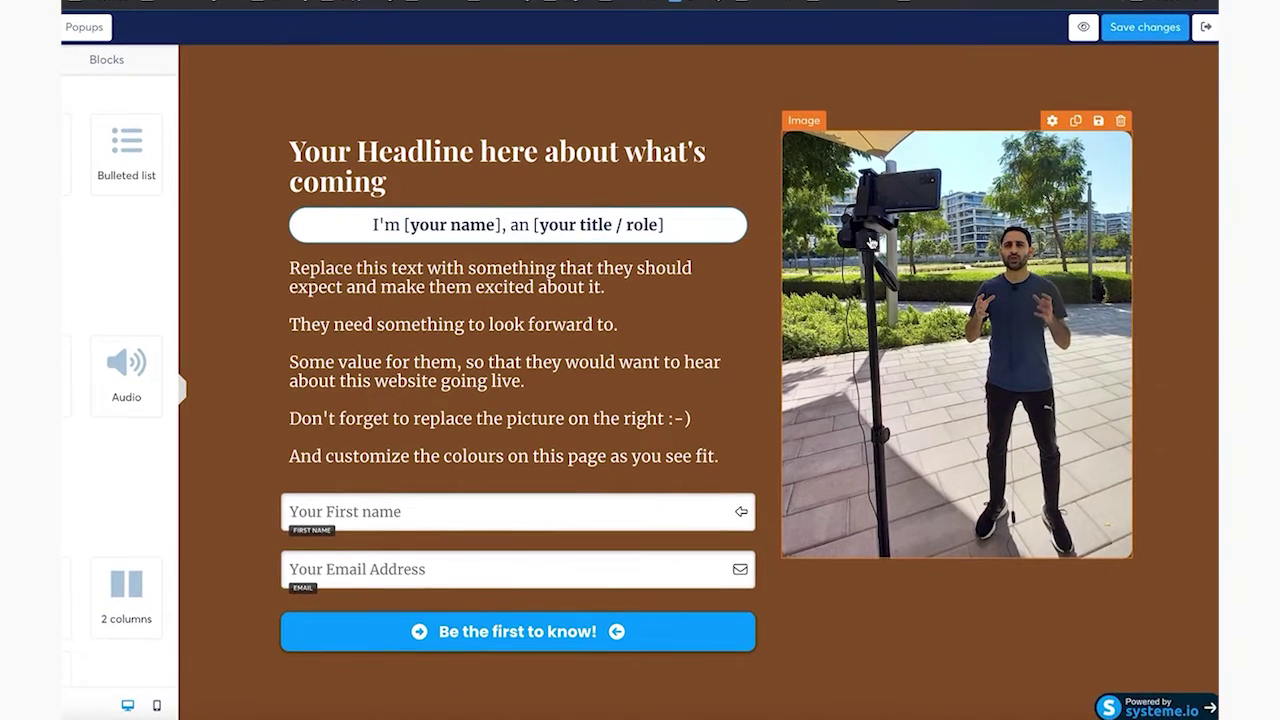
Change the page background colour to white in the page settings
click(871, 243)
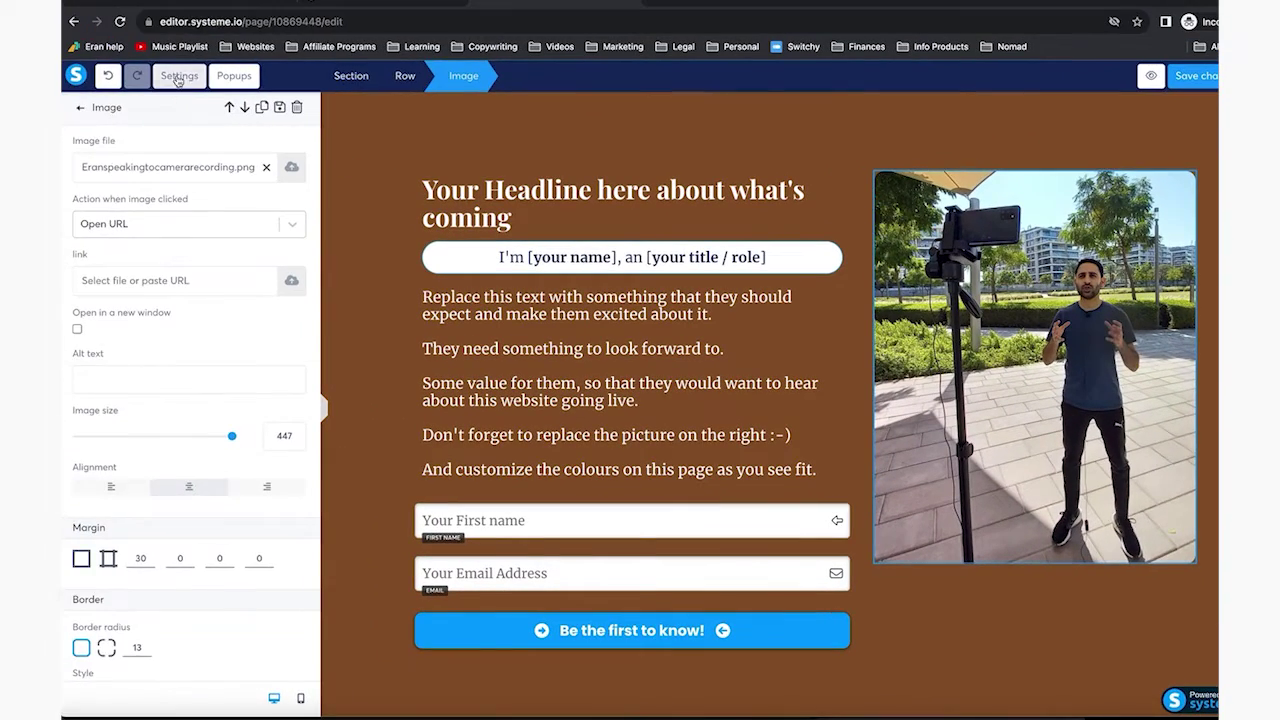
click(179, 77)
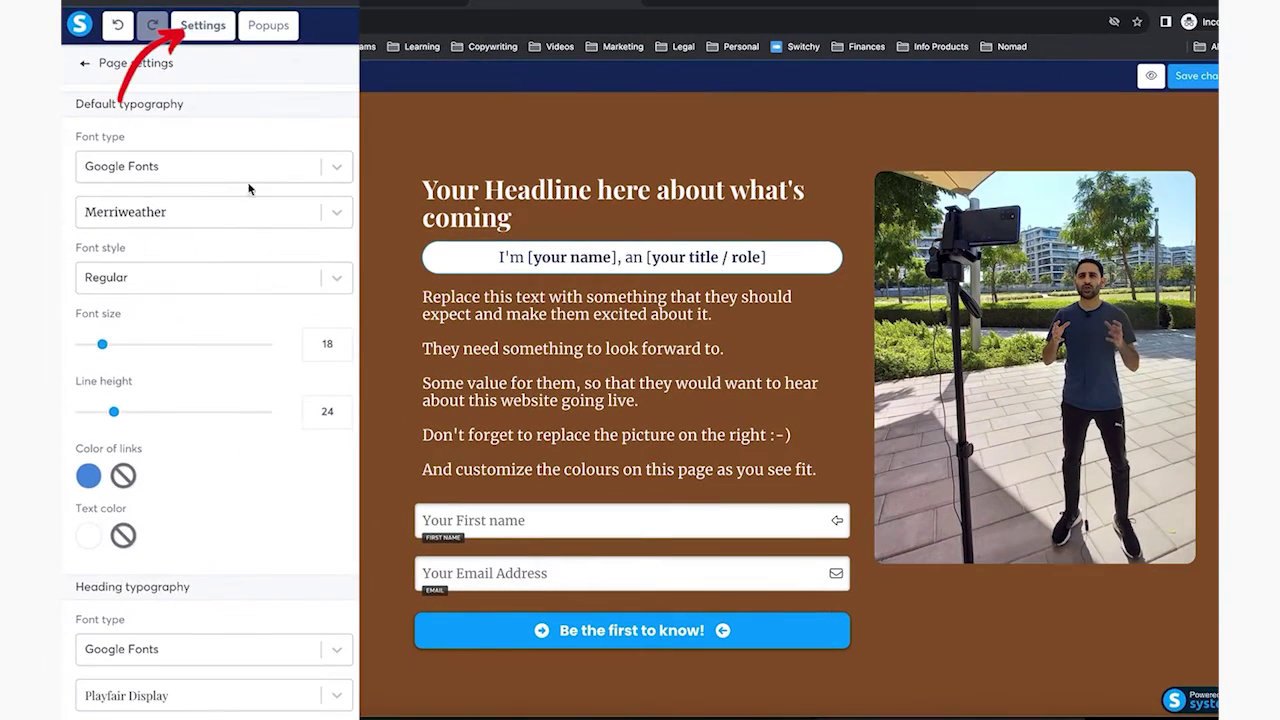
scroll(256, 343, down, 5)
scroll(254, 343, down, 3)
scroll(254, 343, up, 4)
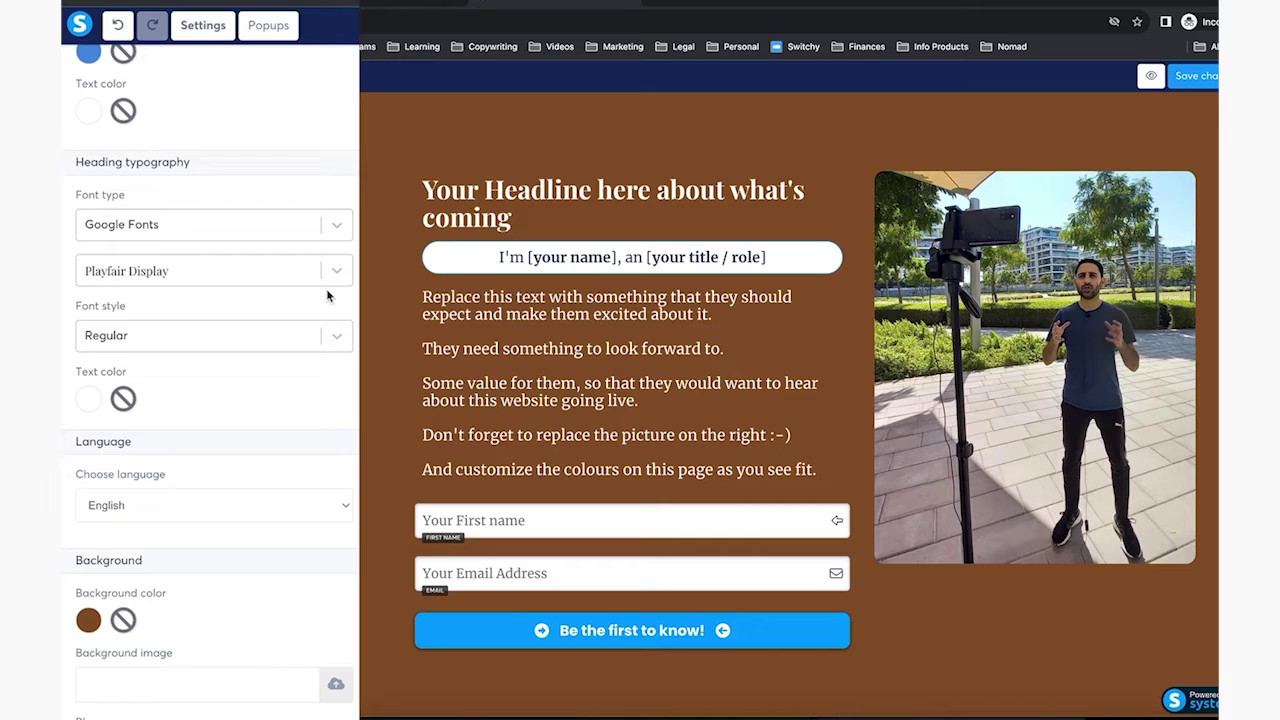
click(89, 621)
scroll(267, 660, down, 2)
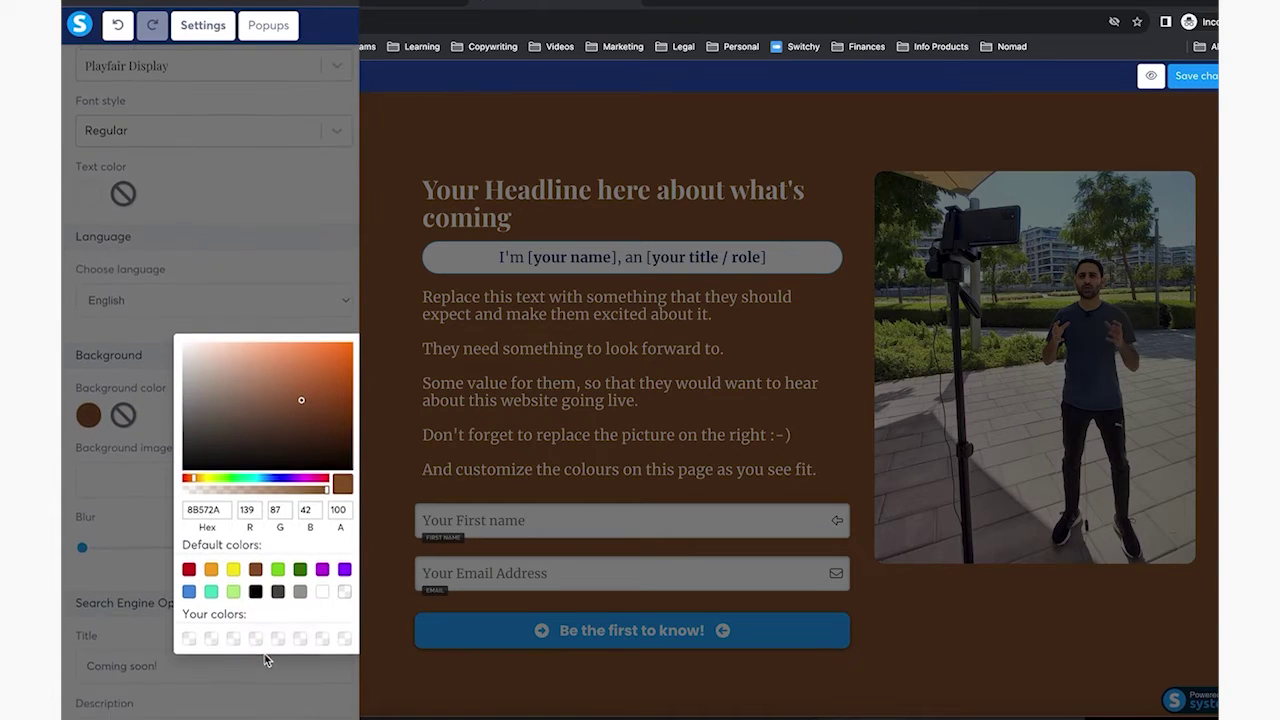
click(322, 590)
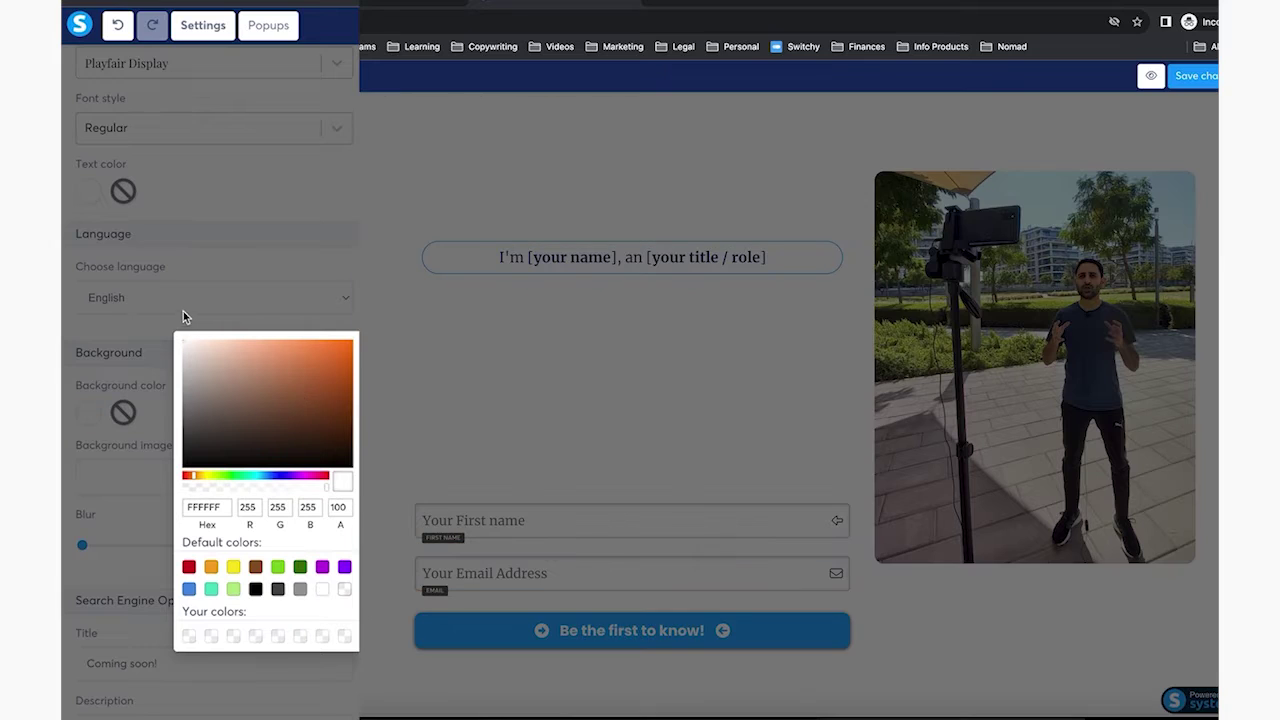
click(156, 330)
Set both the heading and default body text colours to dark green
click(87, 191)
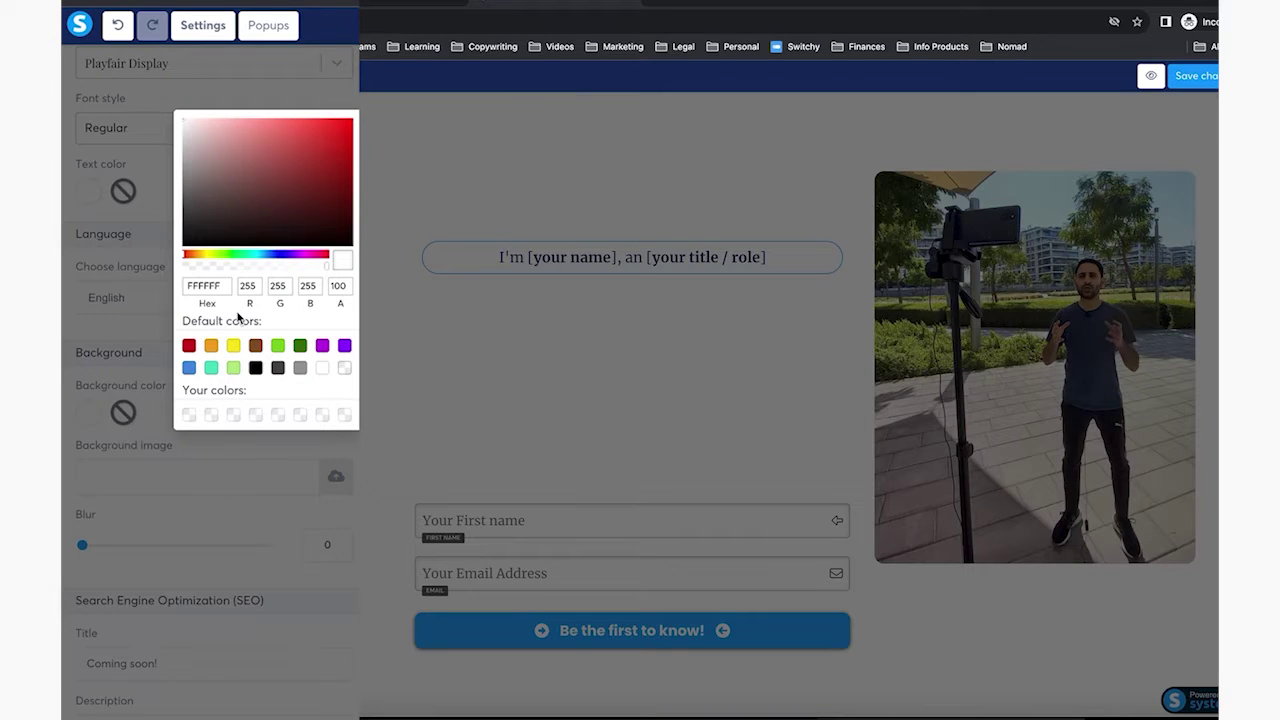
click(300, 347)
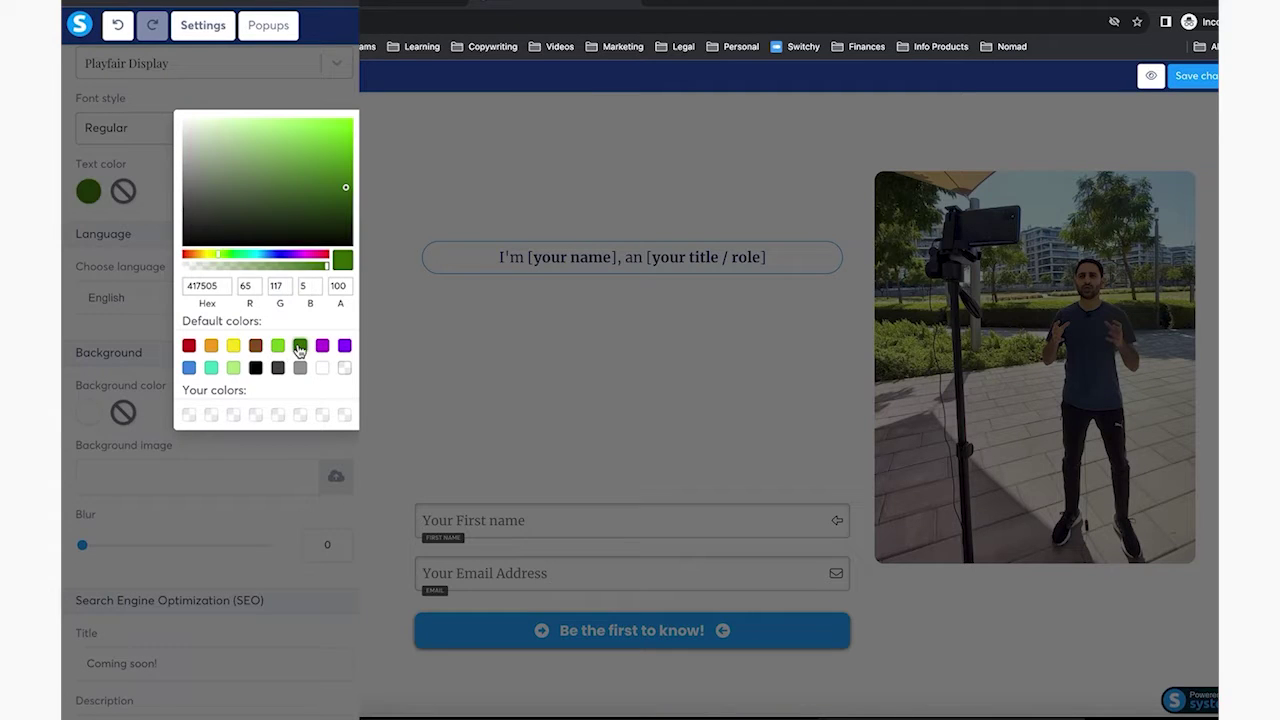
click(150, 380)
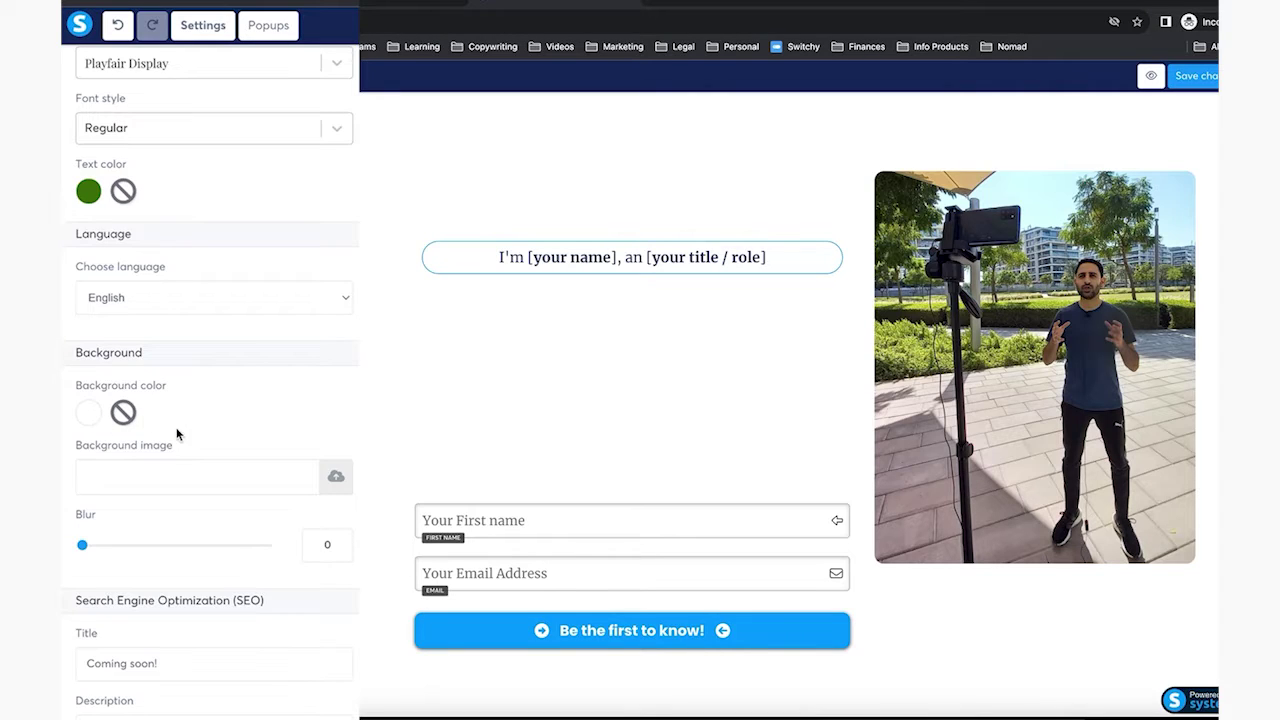
scroll(174, 436, up, 3)
click(85, 162)
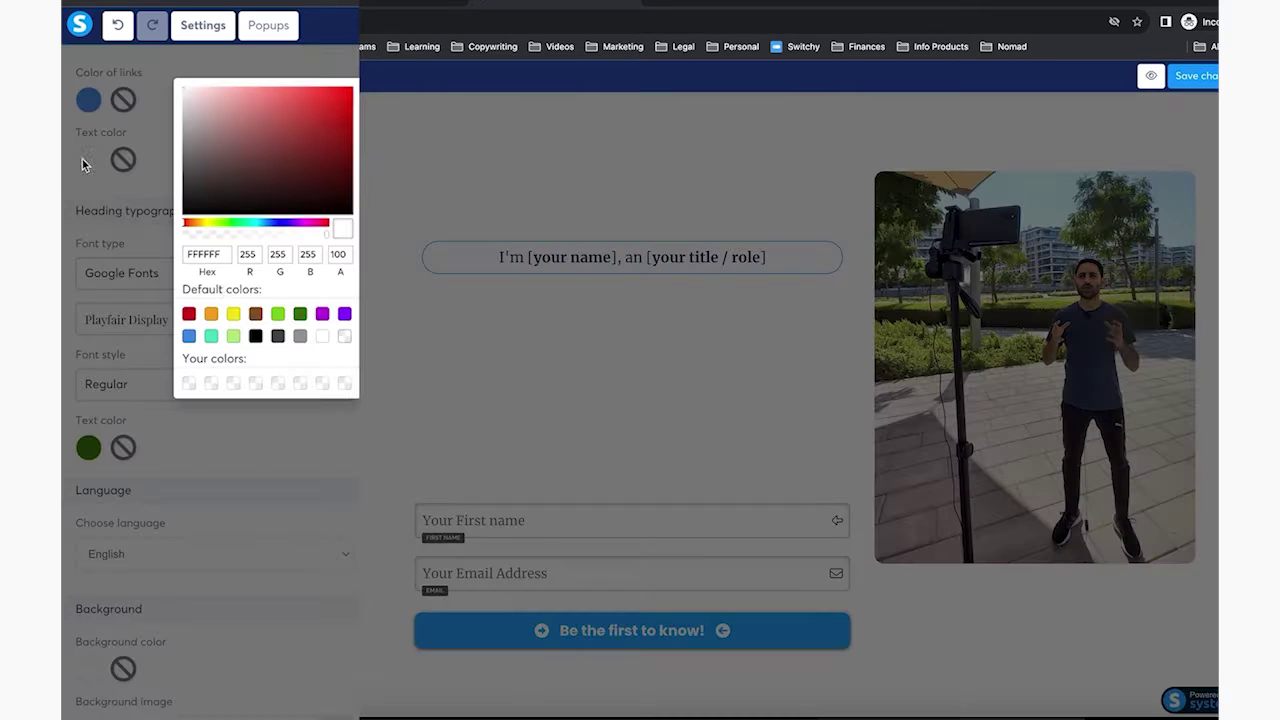
click(298, 314)
click(595, 206)
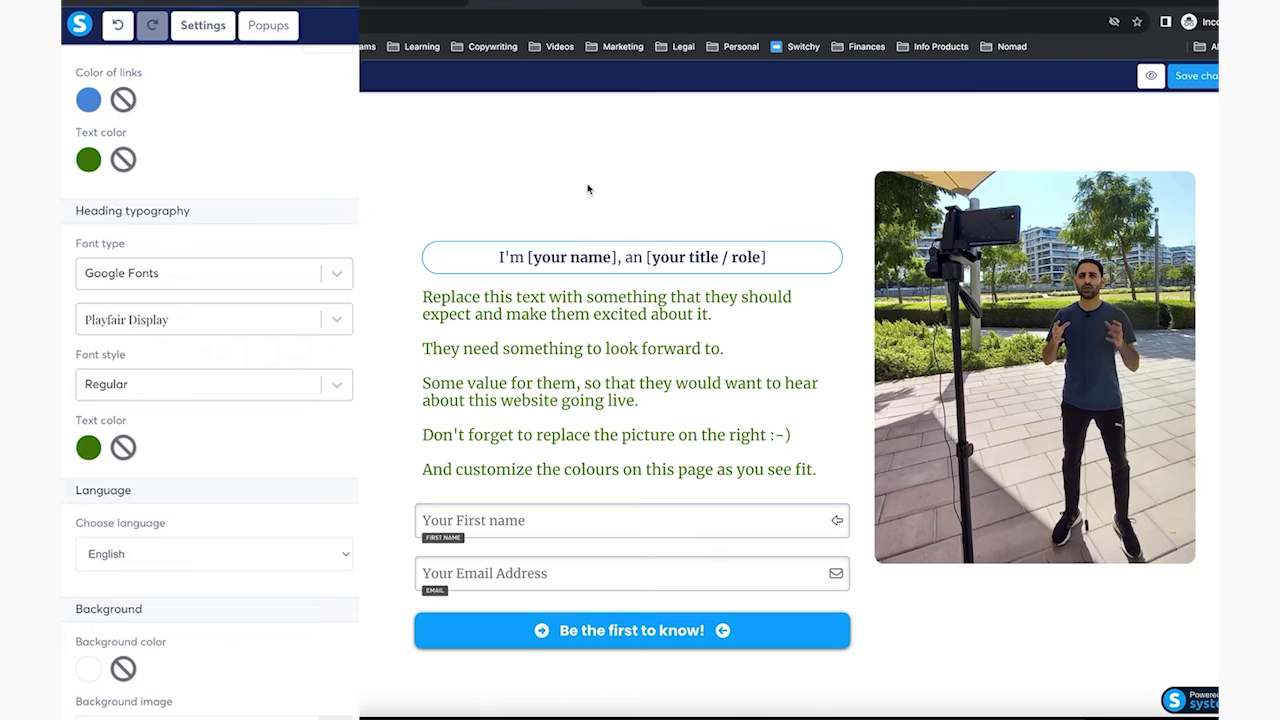
Colour the main headline text dark green
click(588, 188)
click(588, 188)
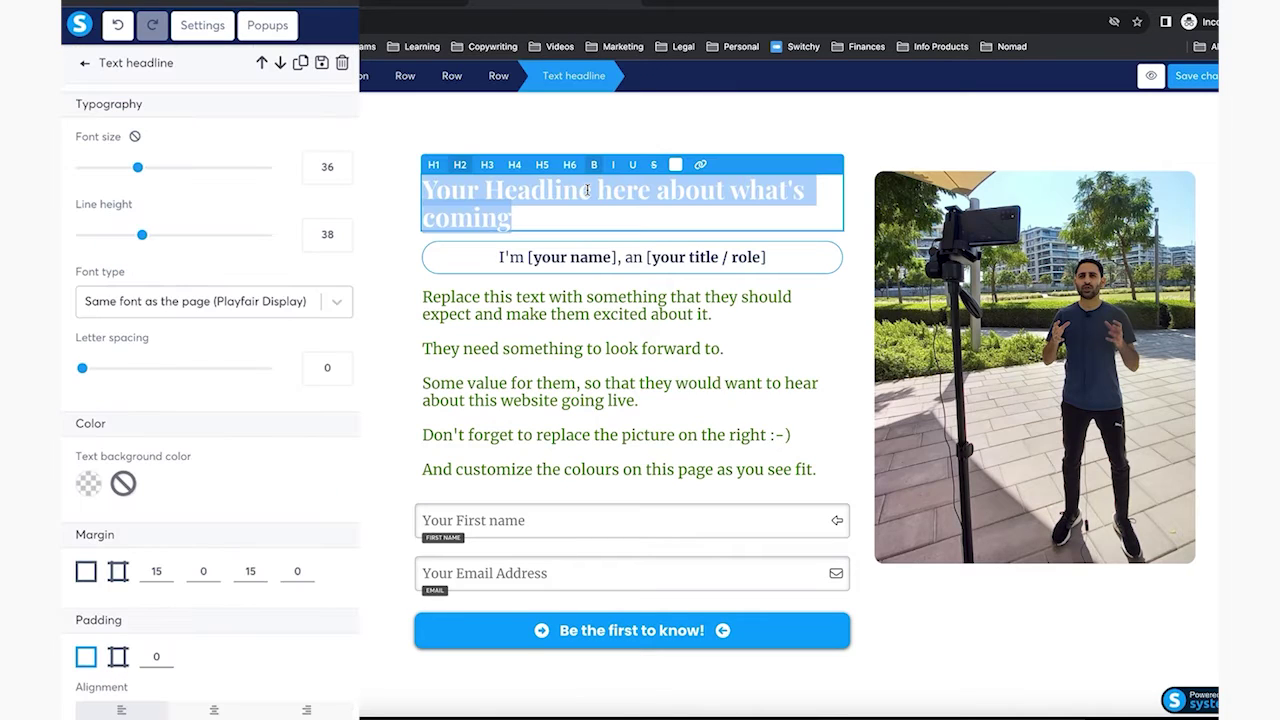
click(676, 165)
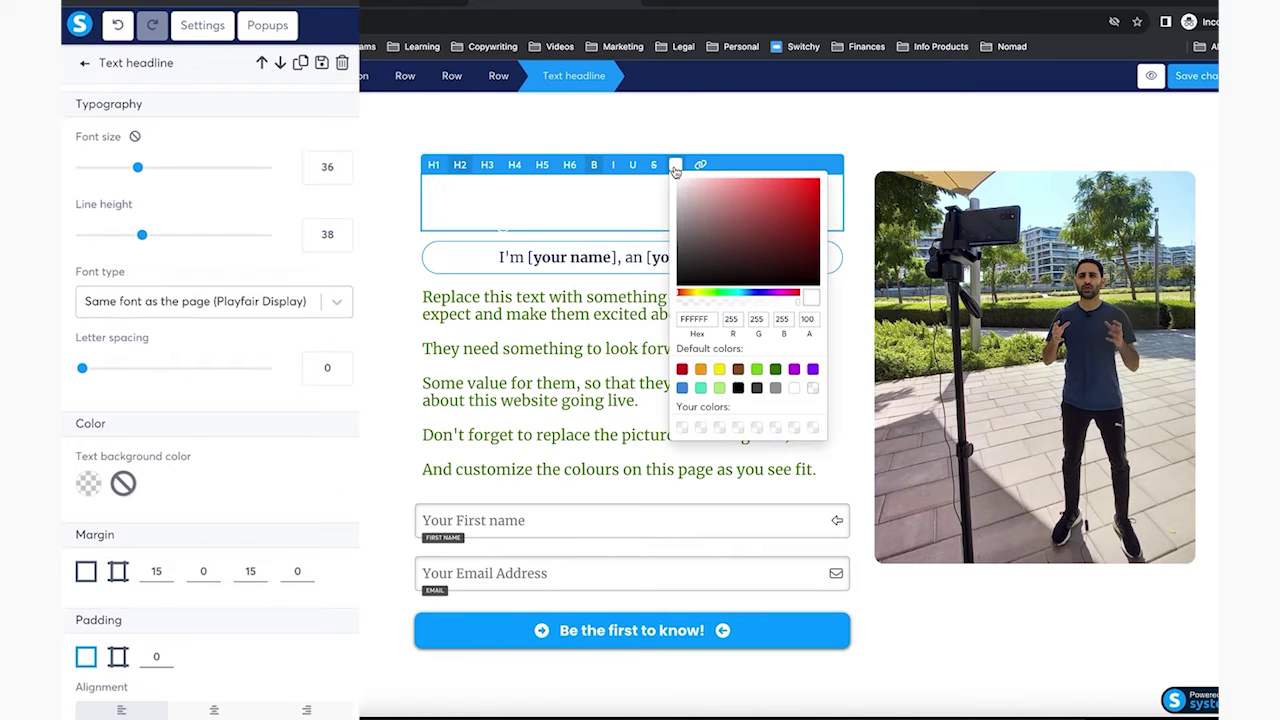
click(775, 369)
click(395, 311)
click(395, 311)
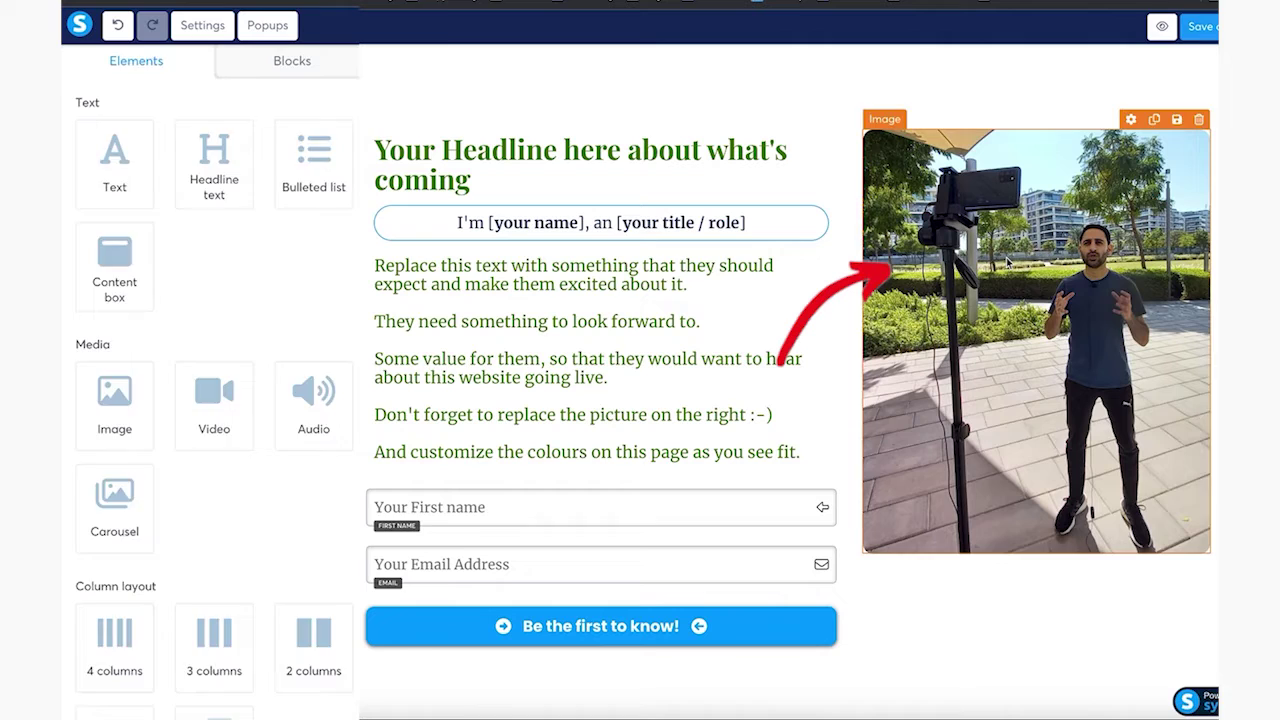
Replace the right-hand photo with the rainbow-over-apartments JPEG uploaded from Downloads
click(1008, 262)
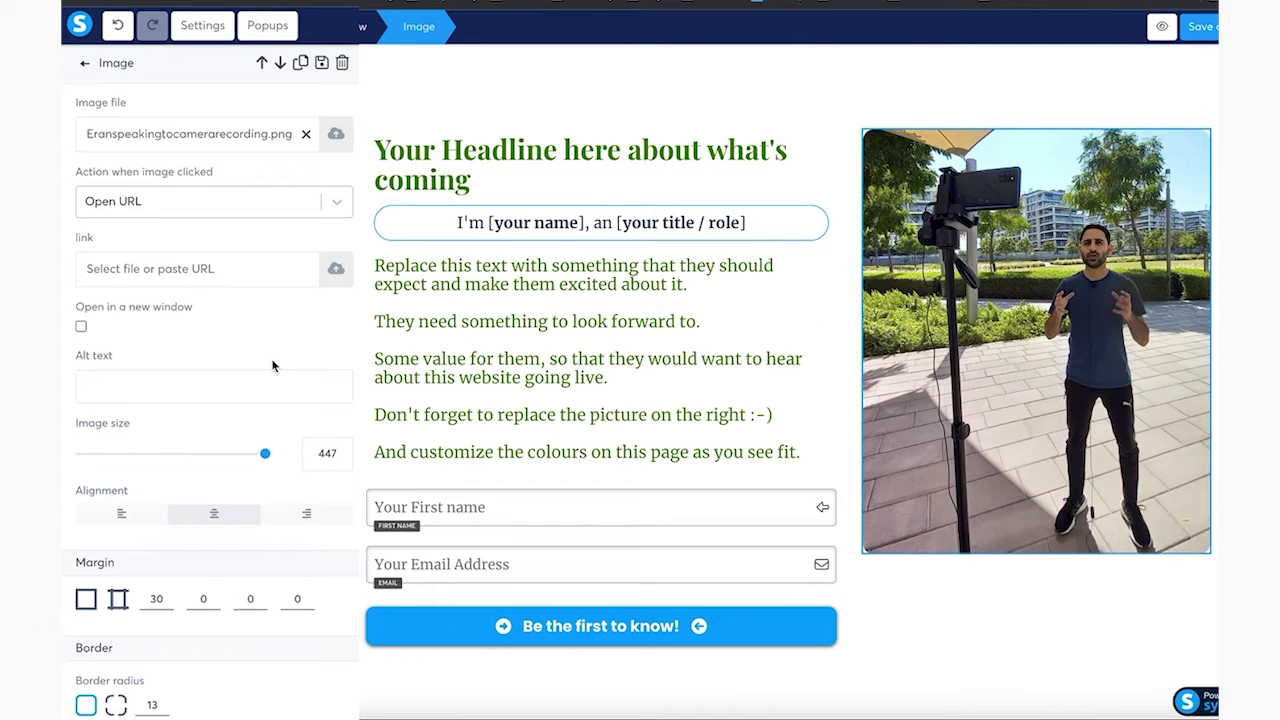
scroll(198, 453, down, 1)
scroll(198, 453, down, 1)
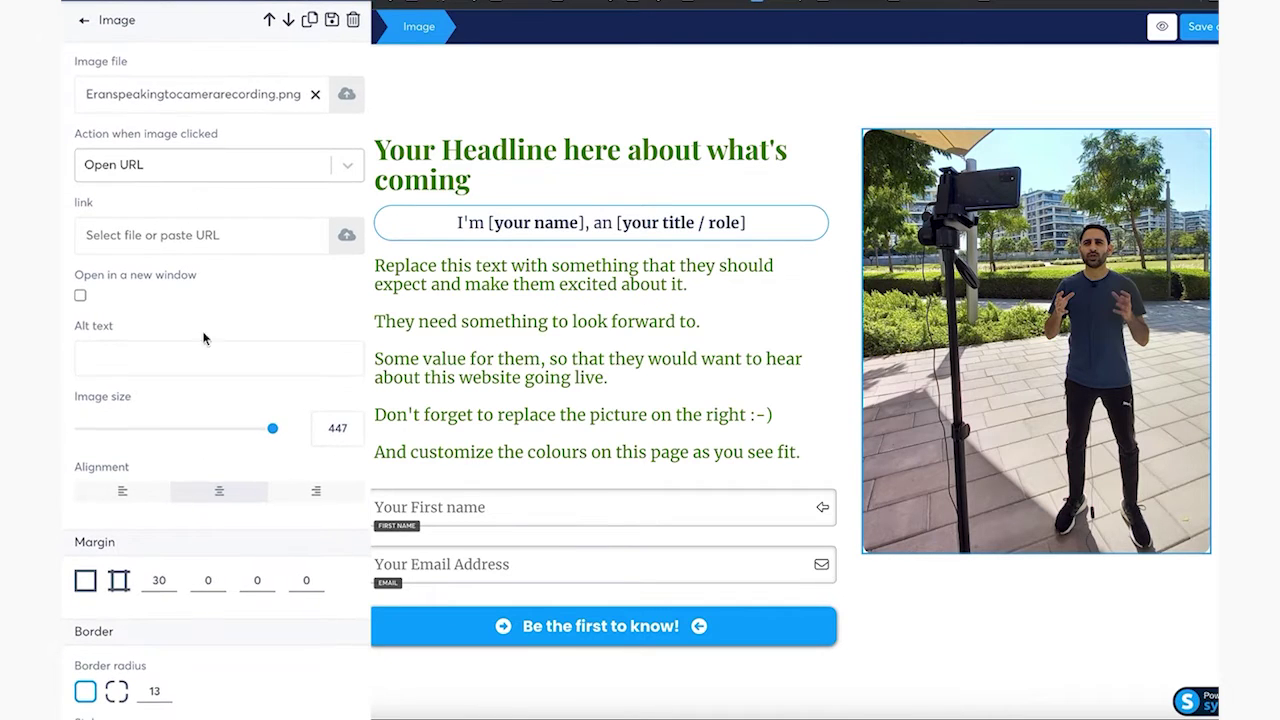
click(347, 96)
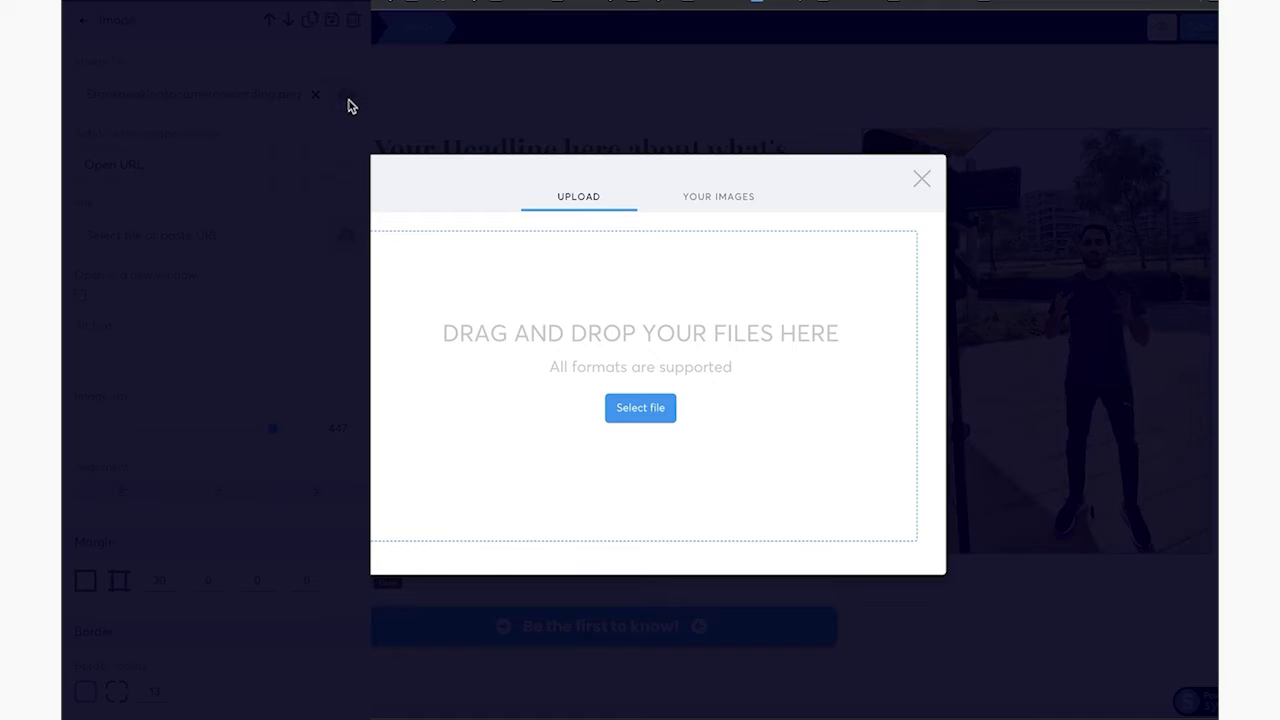
click(639, 408)
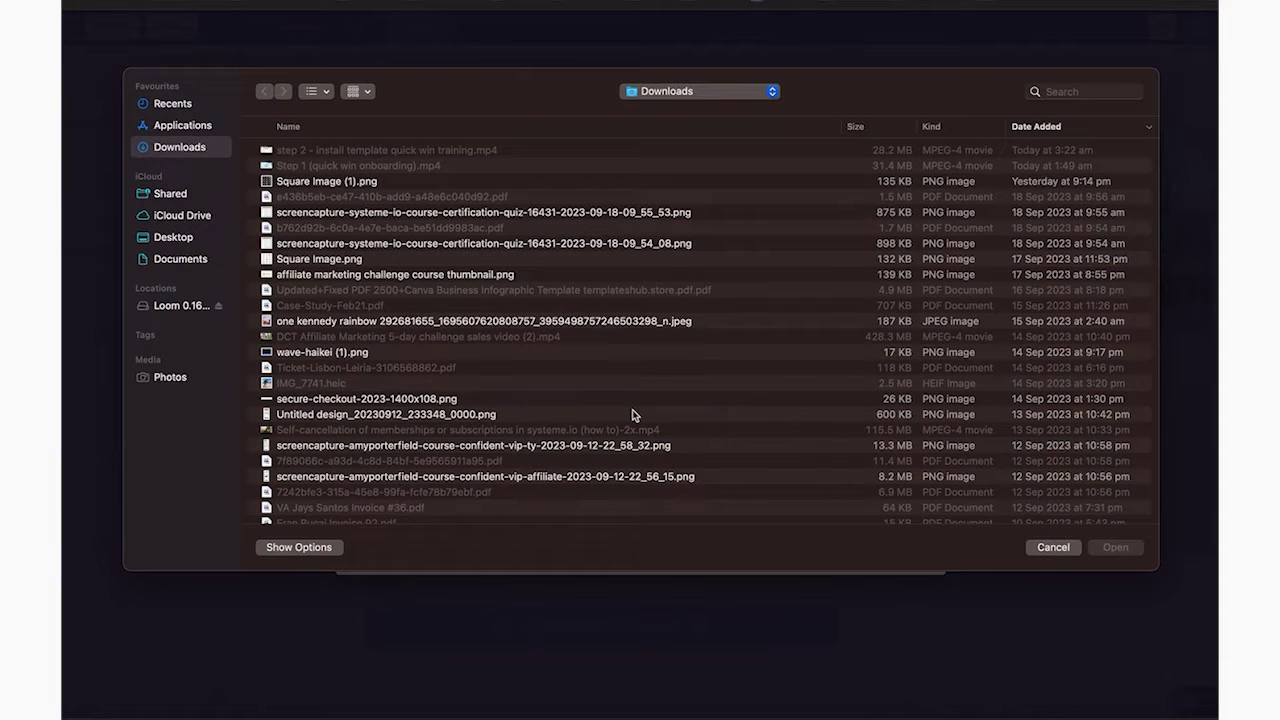
click(500, 324)
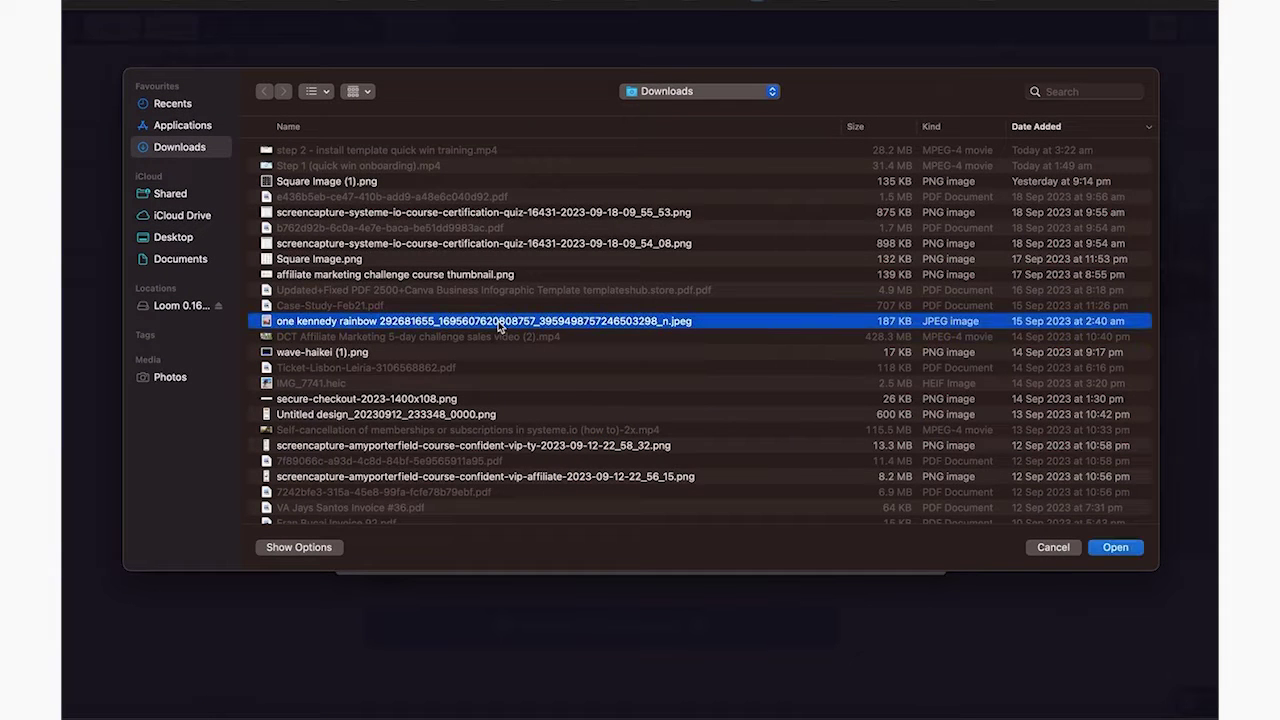
double_click(500, 324)
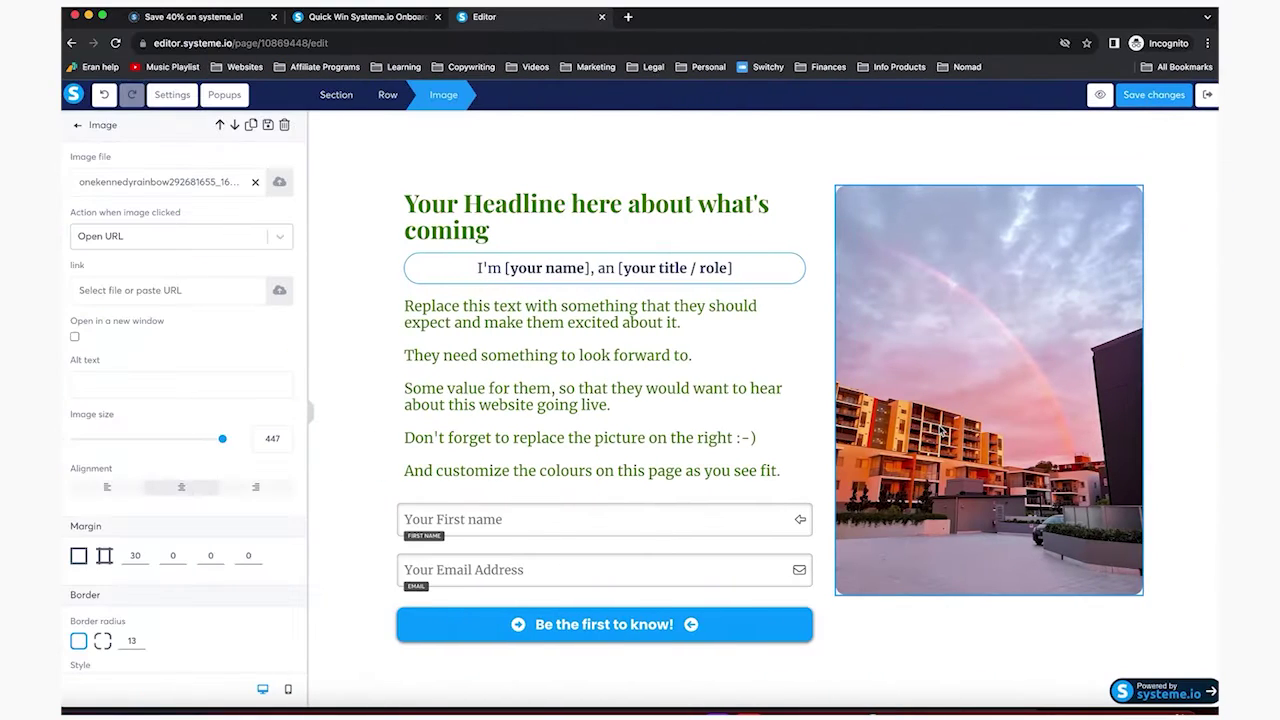
key(Escape)
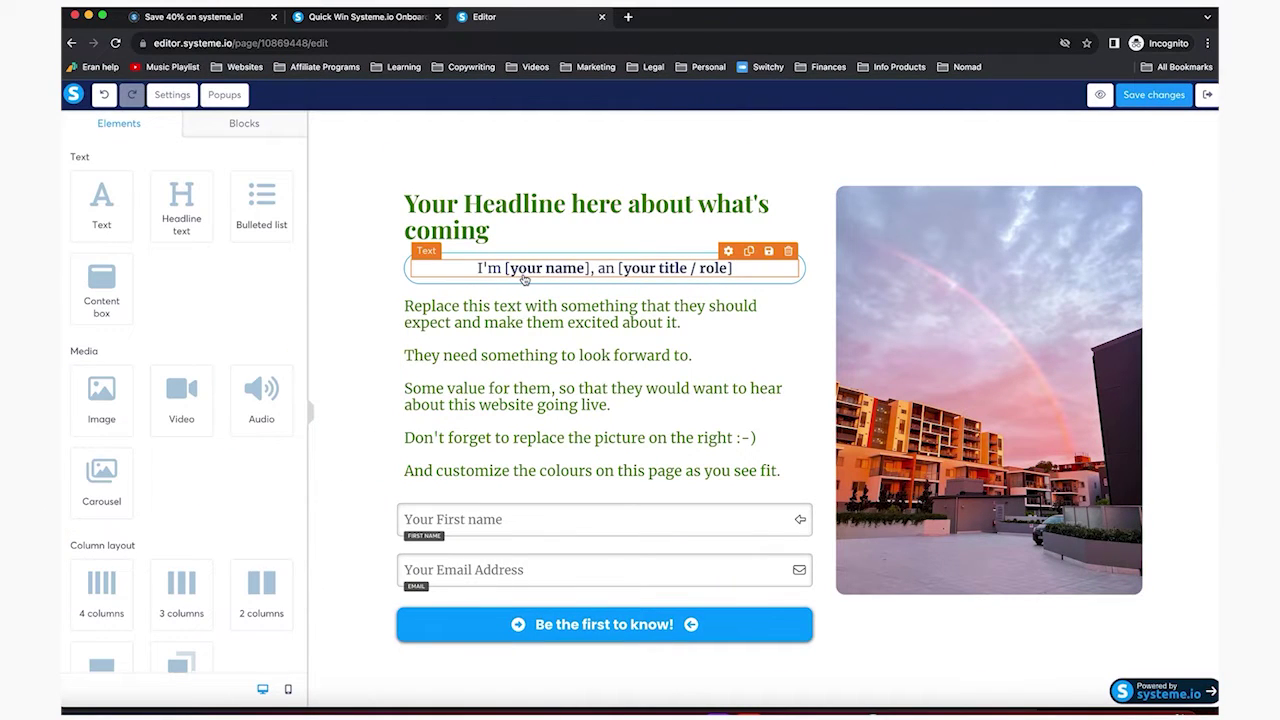
Replace the name and title placeholders with the designer's first name and 'Interior Designer'
click(510, 269)
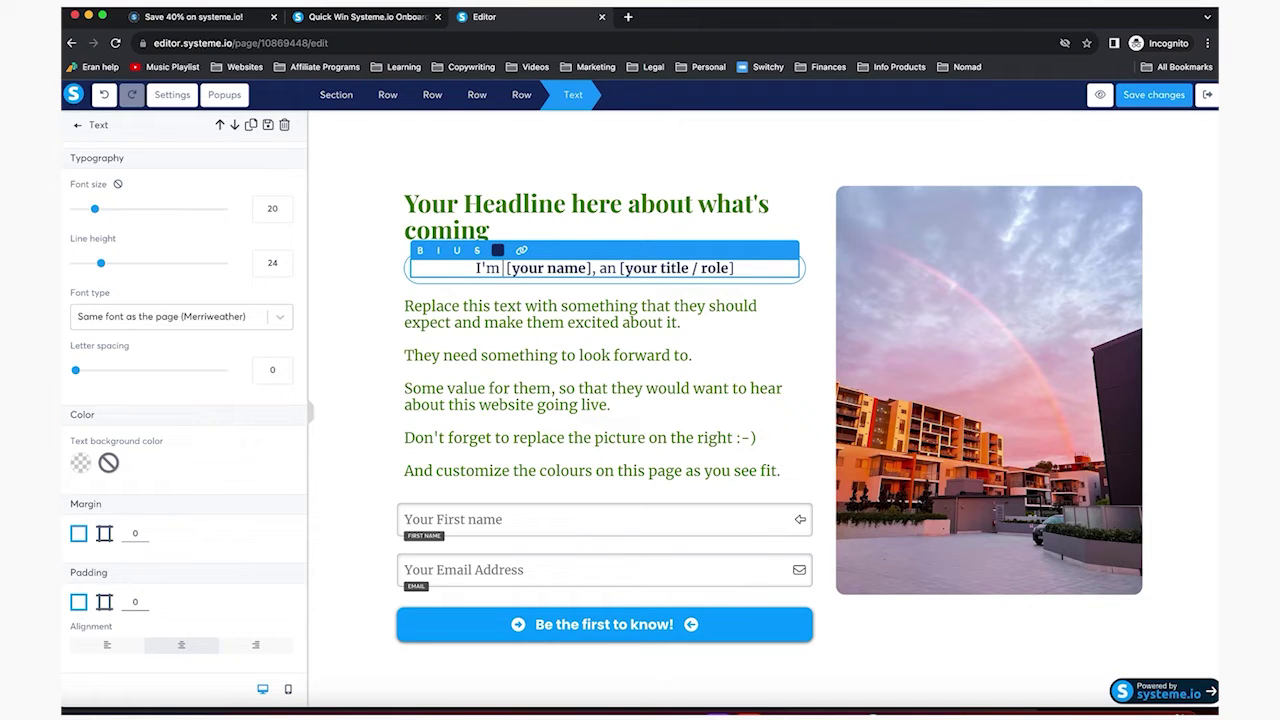
text(Claire)
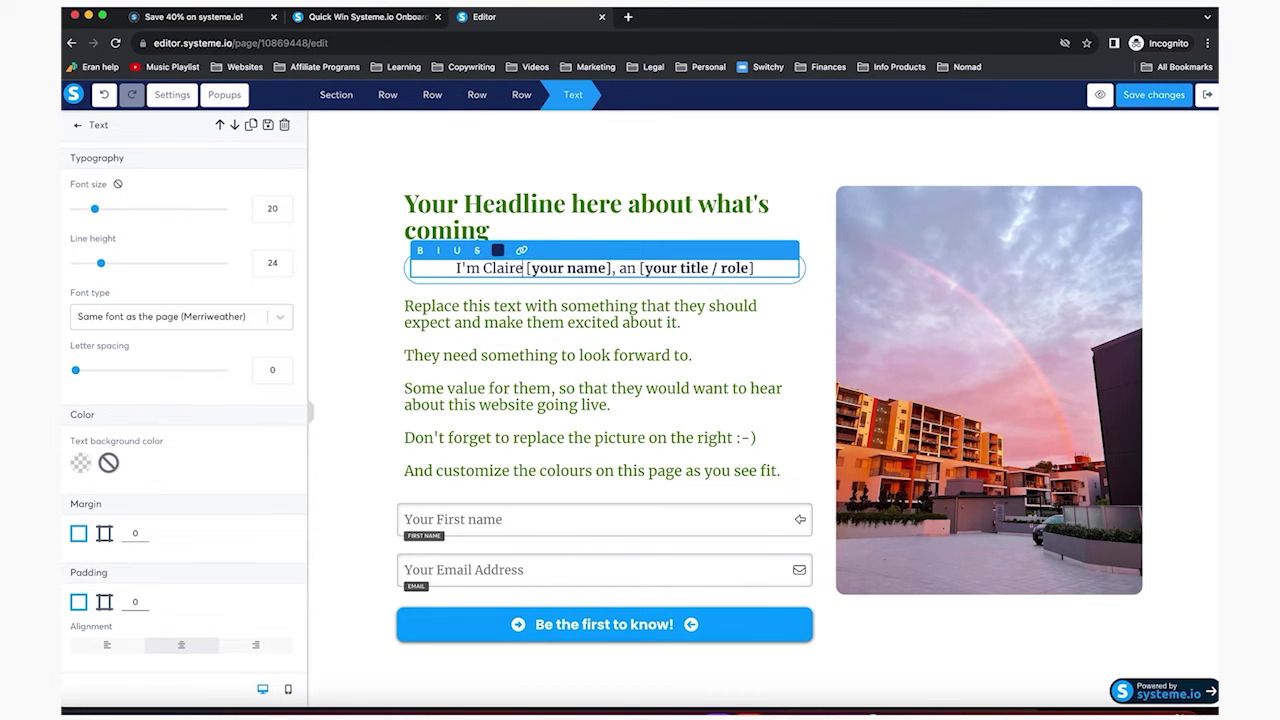
key(shift+Right)
key(shift+Right)
key(shift+Right)
key(shift+Right)
key(shift+Right)
key(shift+Right)
key(shift+Right)
key(shift+Right)
key(shift+Right)
key(shift+Right)
key(BackSpace)
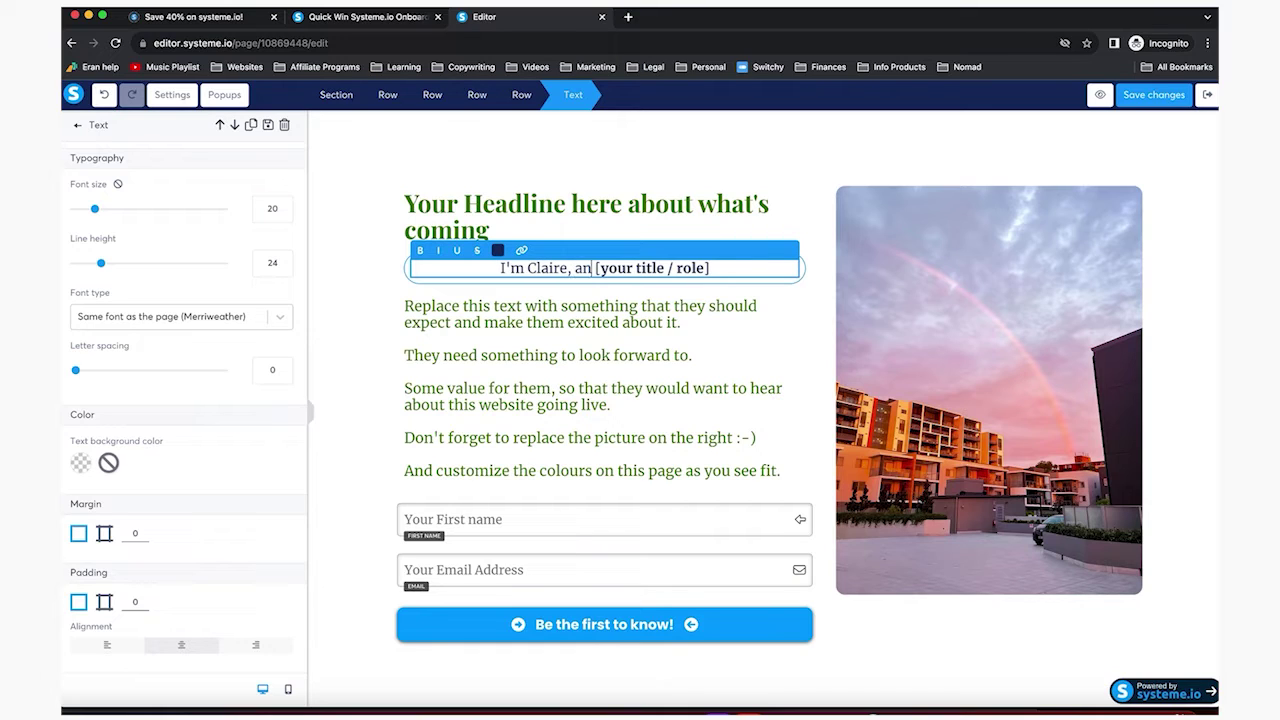
key(shift+End)
text(Inter)
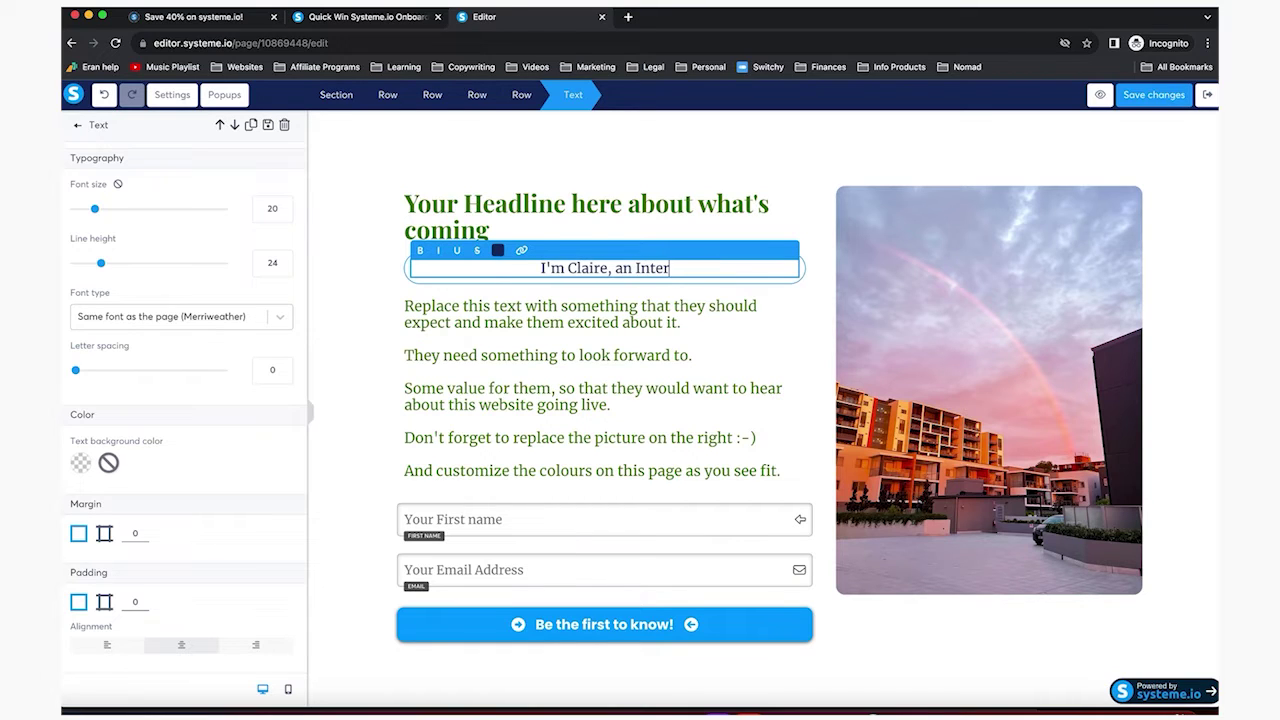
text(ior Designer)
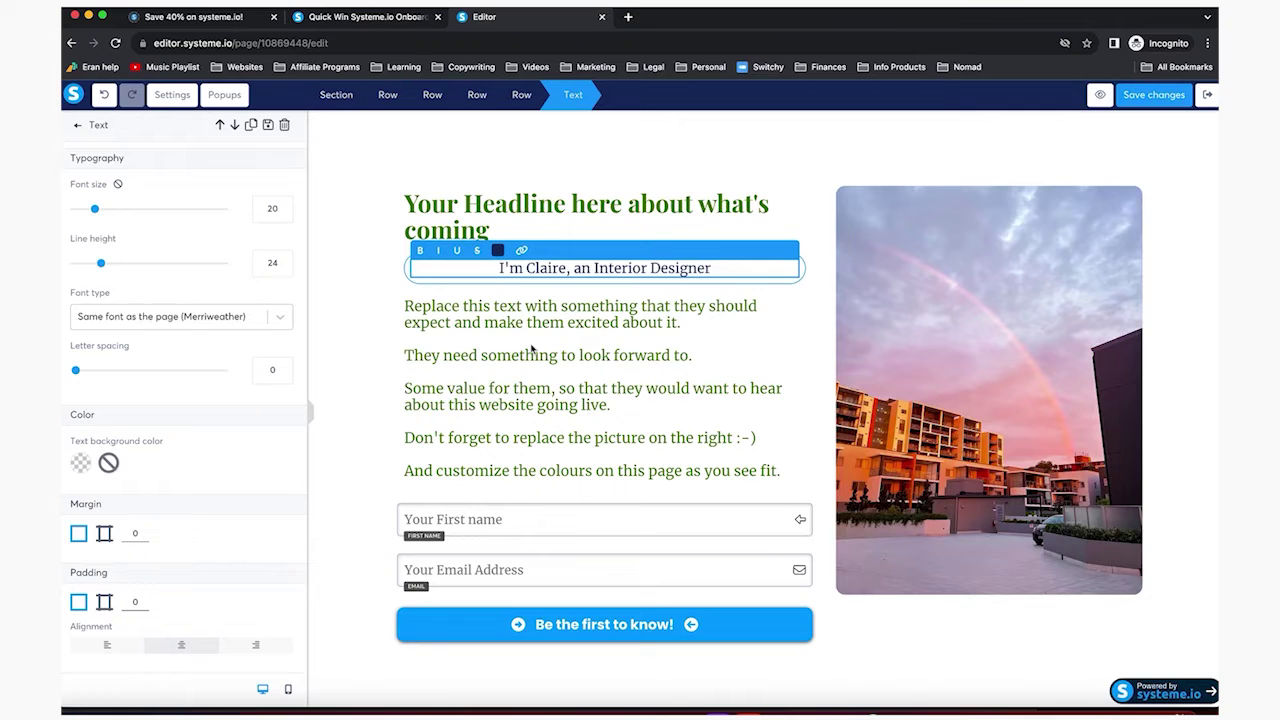
click(527, 207)
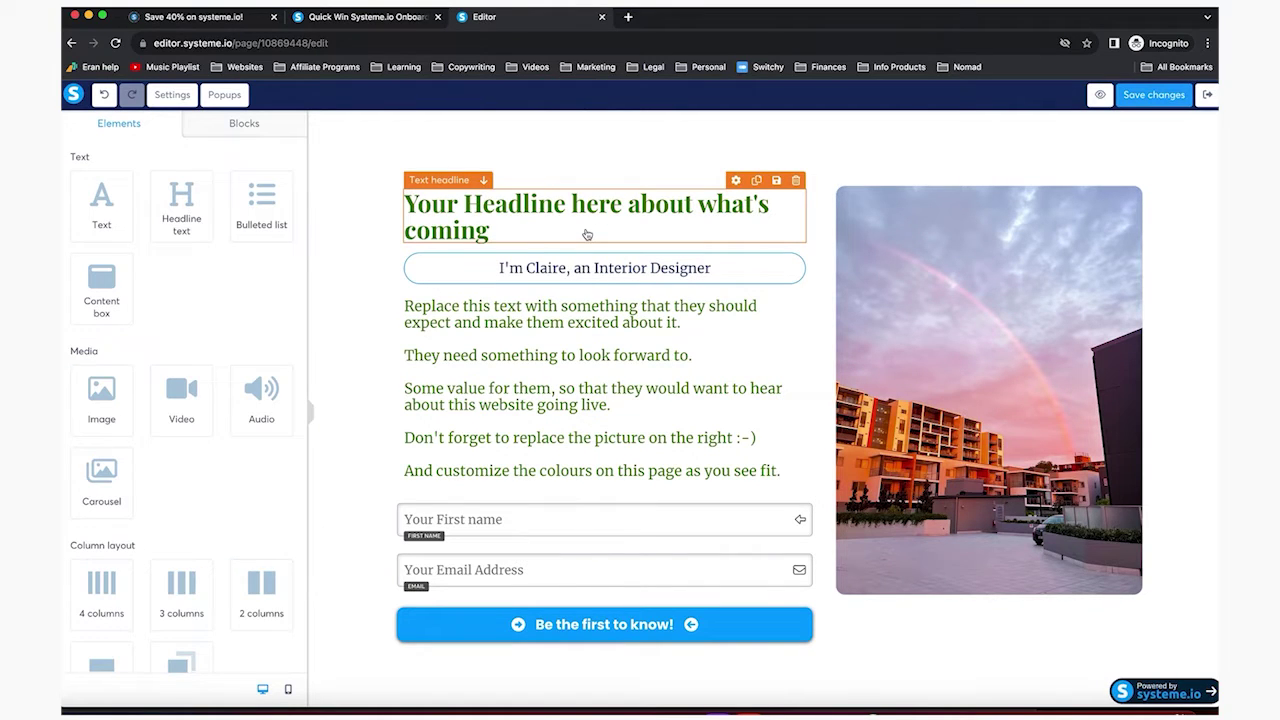
Replace the headline with 'Transform your home with a DIY Interior Designer skills and save 1000s of dollars hiring an expert'
triple_click(521, 227)
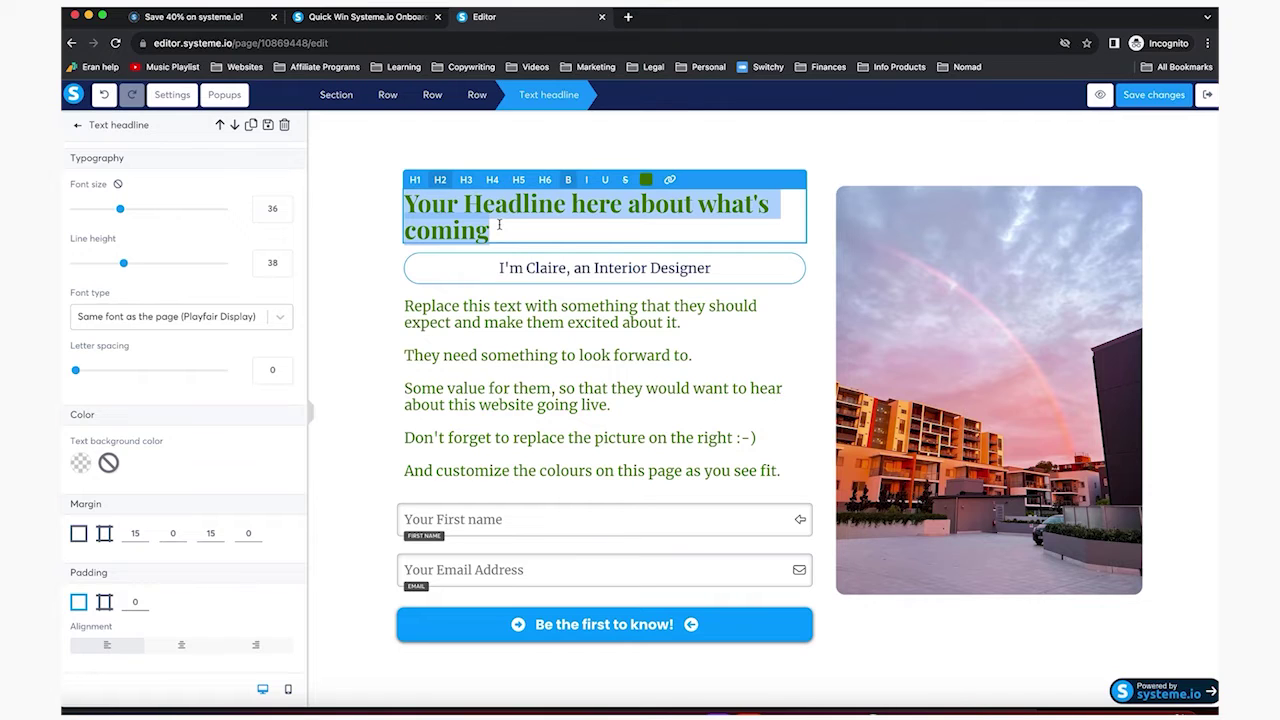
text(Transform)
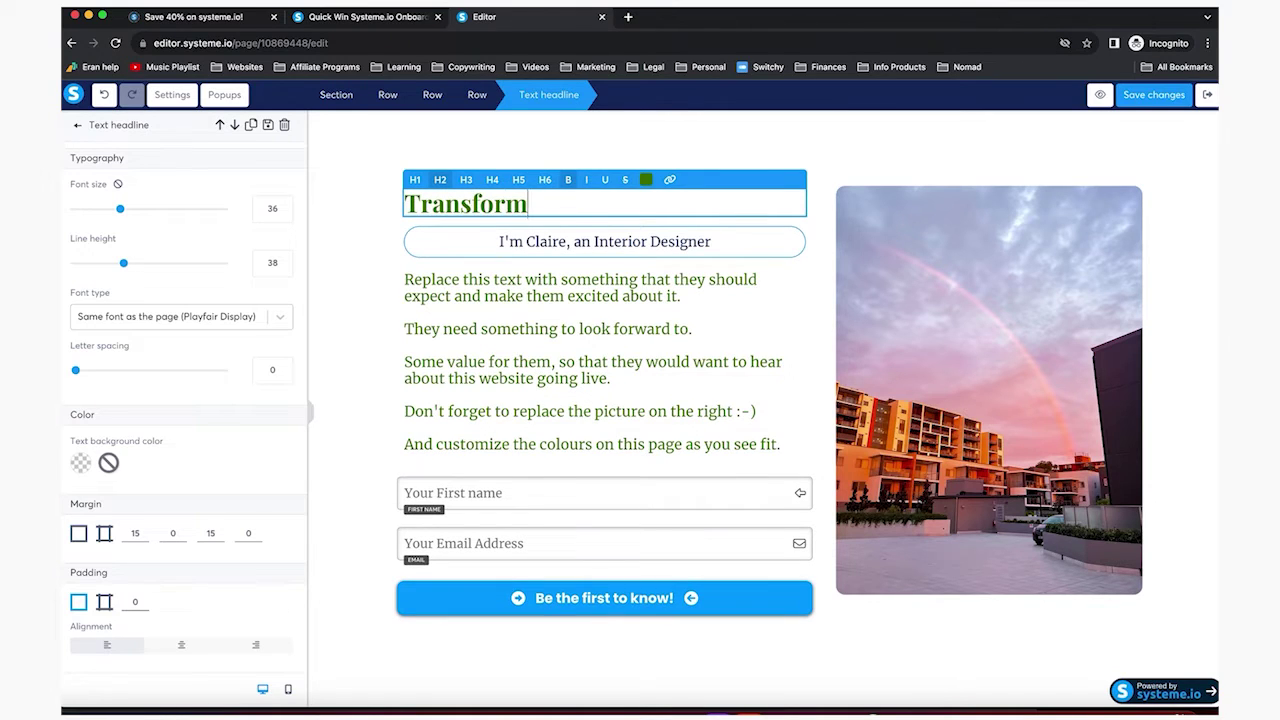
text( your home with a DI)
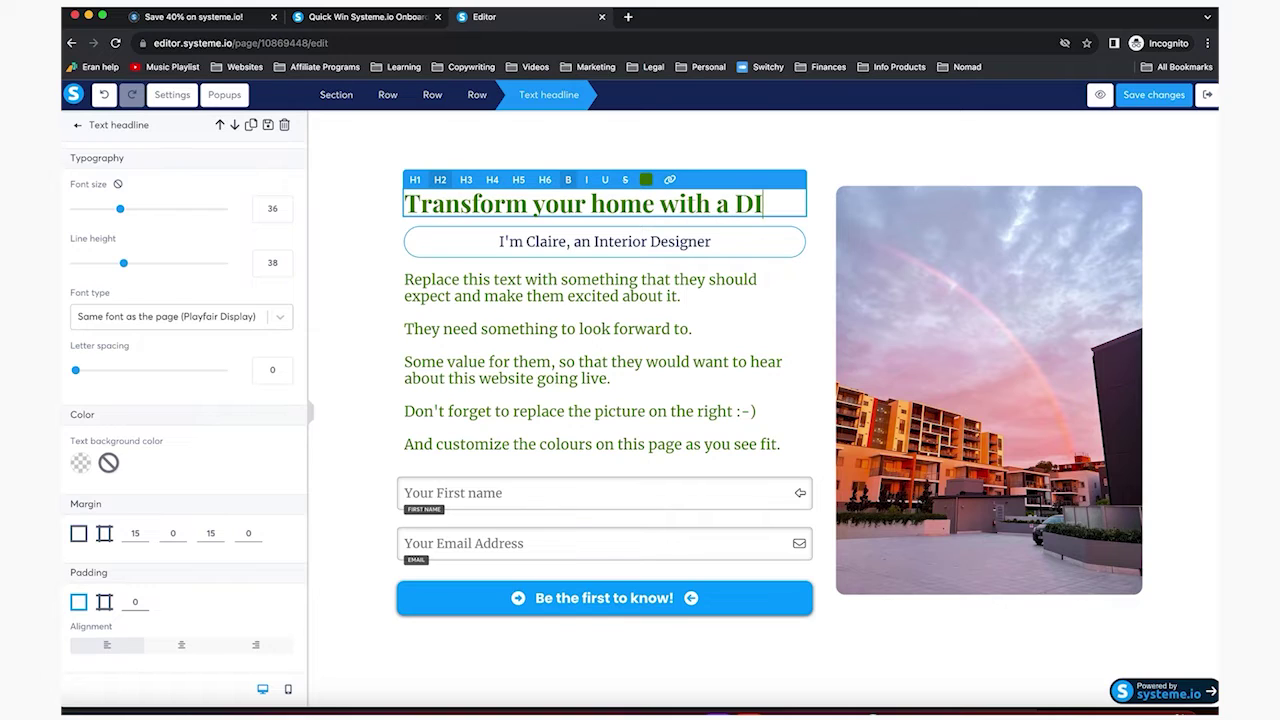
text(Y Interior c)
key(BackSpace)
text(Designer skills)
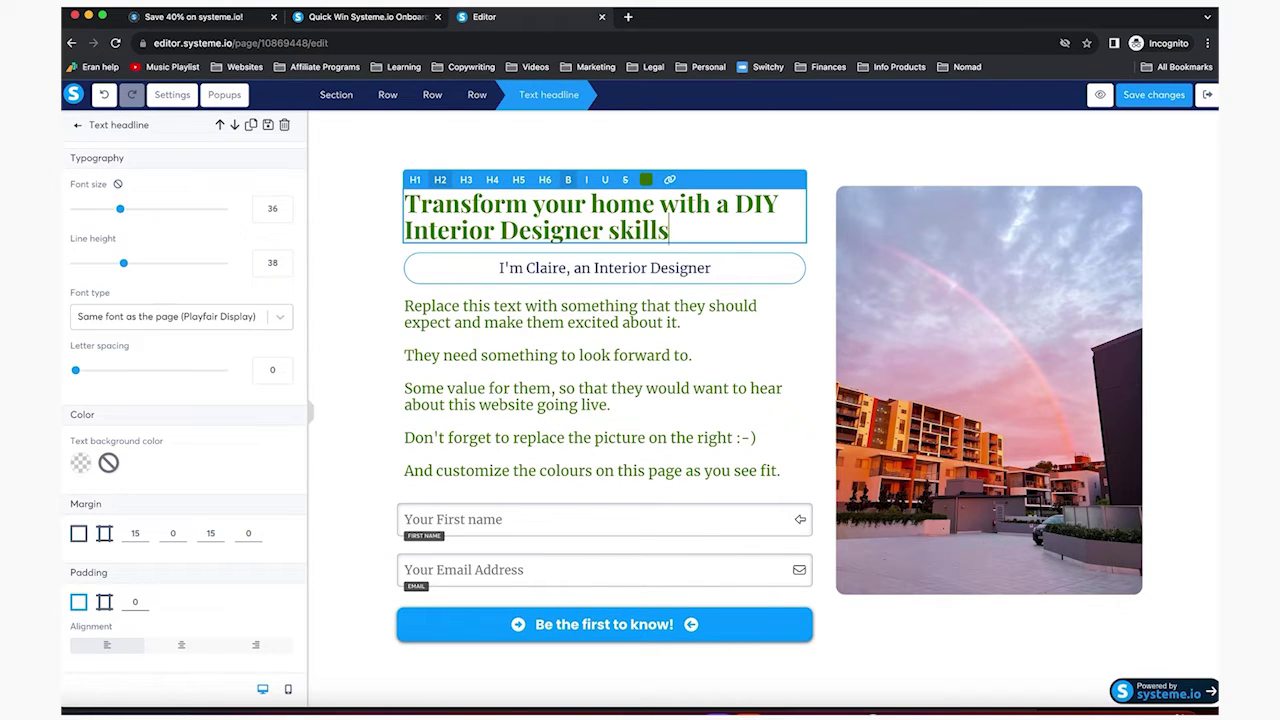
text( and save 1000)
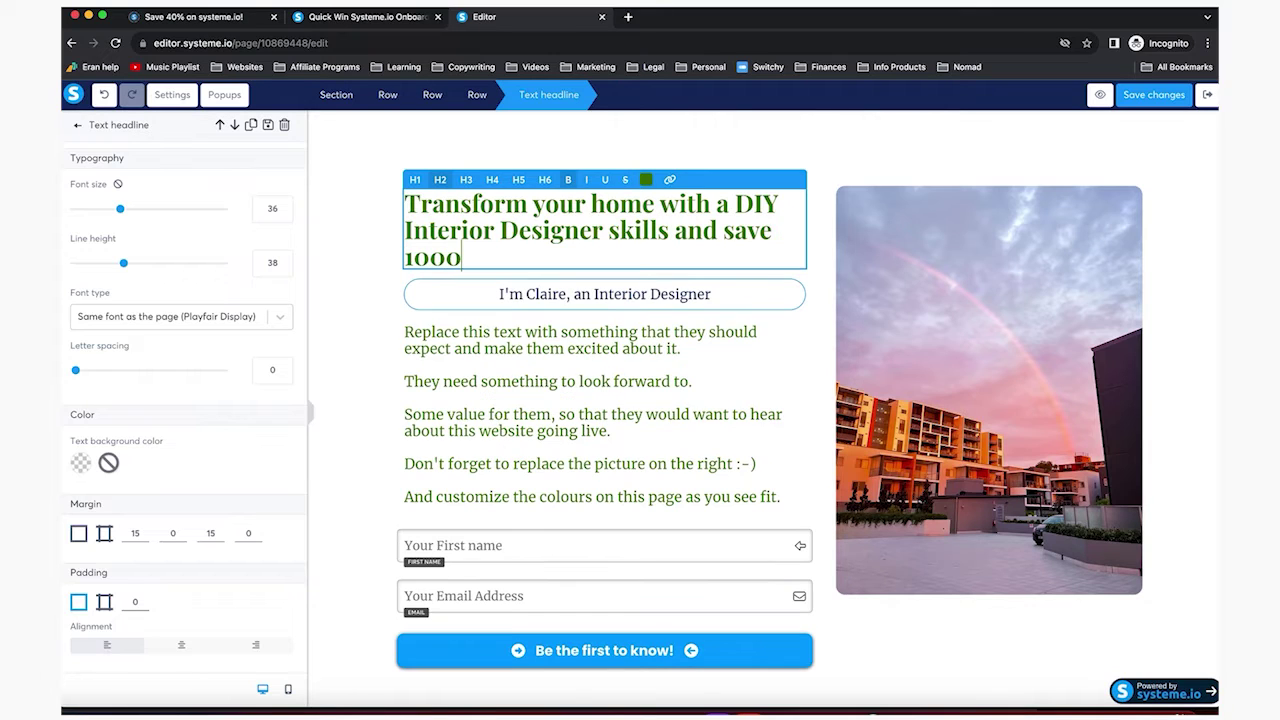
text(s of dollars hi)
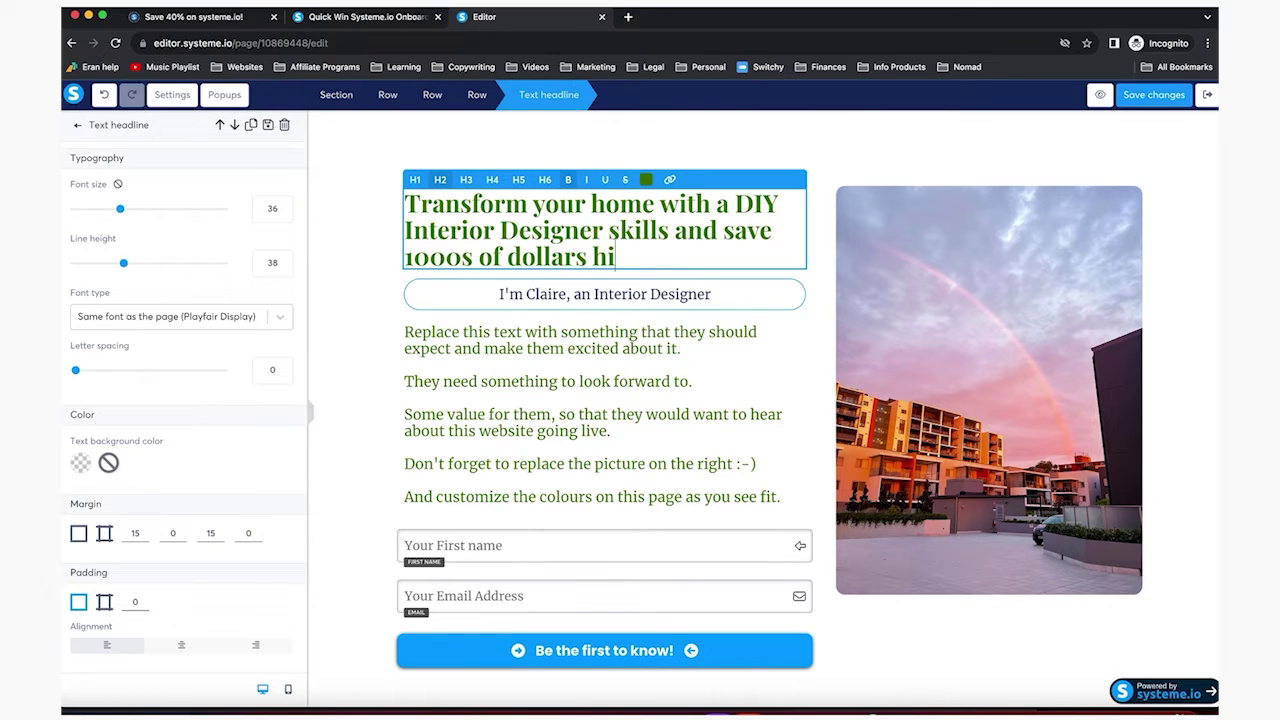
text(ring an expert)
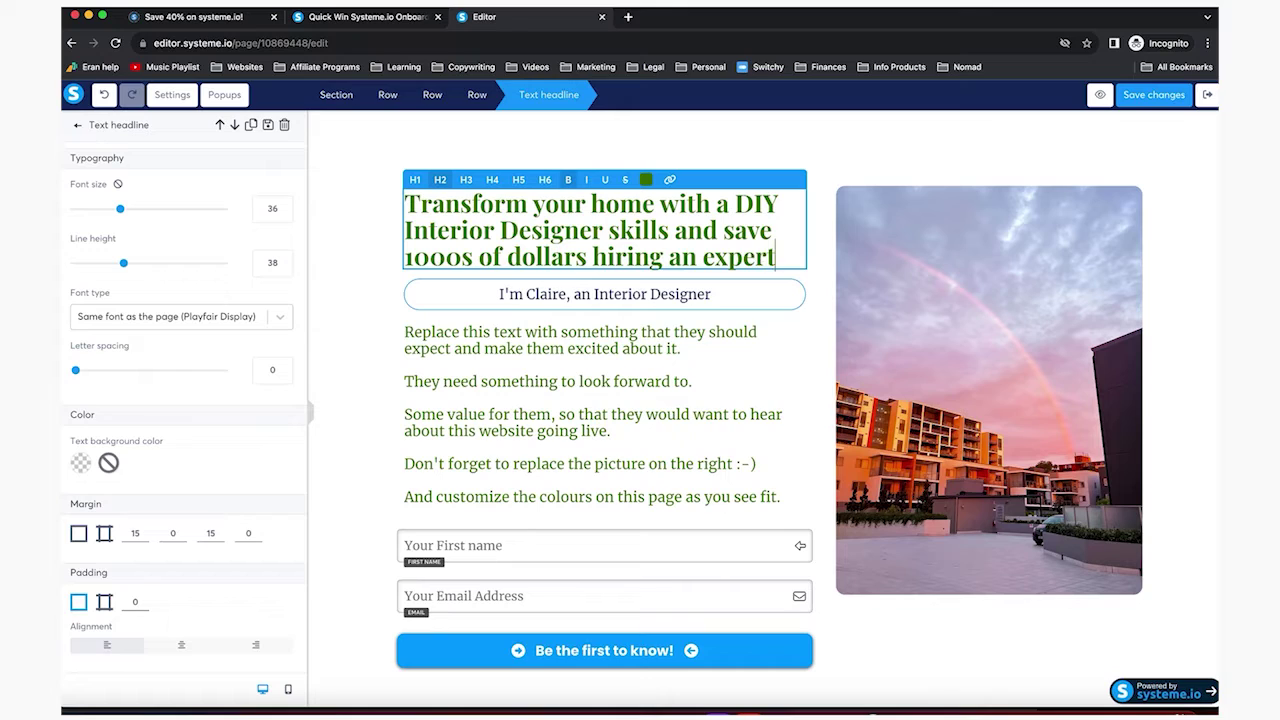
click(524, 363)
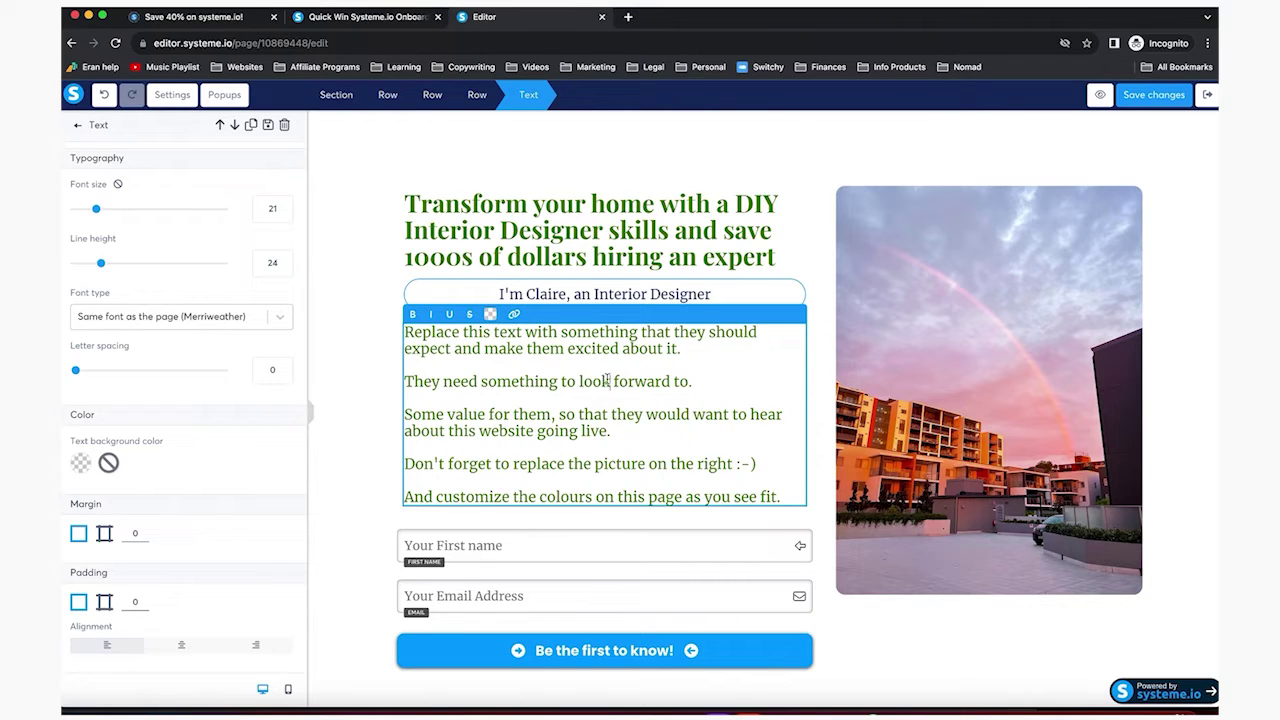
Replace the placeholder body with paragraphs on ten years' design experience and the upcoming course
key(super+a)
text(As an inter)
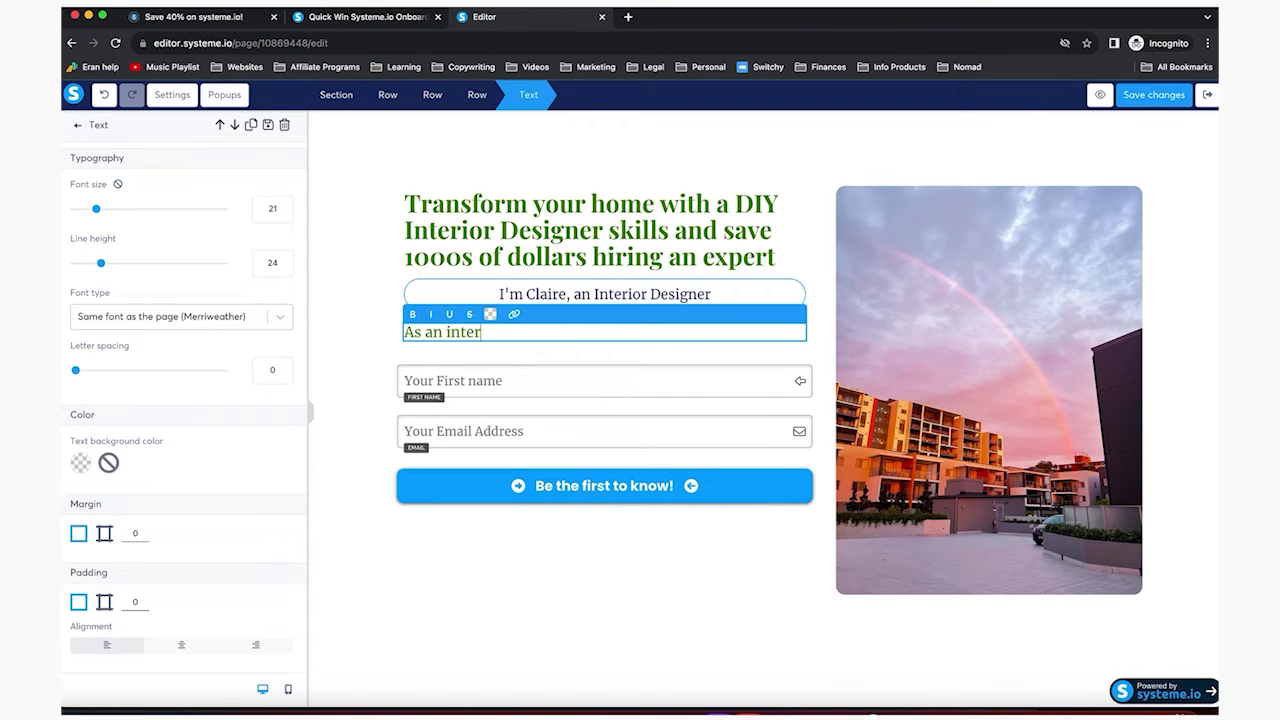
text(ior designer of 10 year)
text(s, I learned a thing o)
text(f)
key(BackSpace)
text(r two and I am ready to share it with the world.)
key(Return)
text(Get access to my upcoming course on how to transform your home and save 1000s of dollars in the proce)
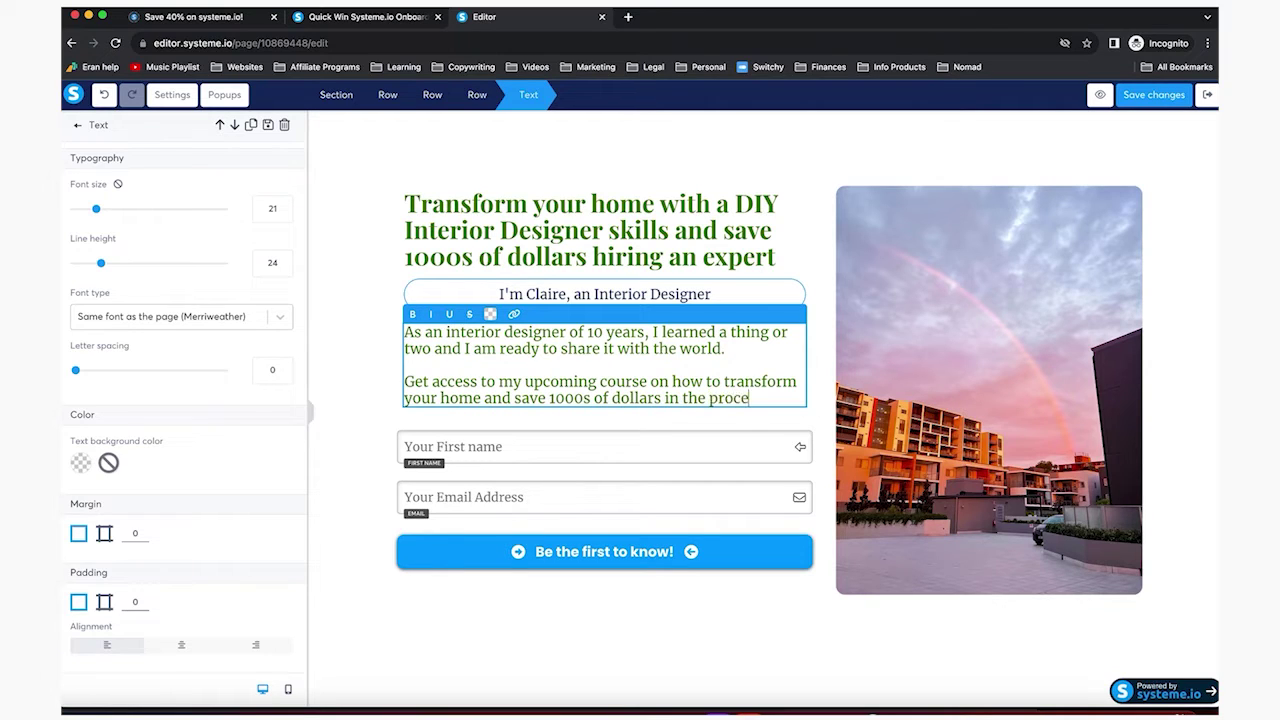
text(ss.)
Add a third paragraph announcing the live course with a waitlist-only discount
key(Return)
key(Return)
text(This wil)
key(BackSpace)
key(BackSpace)
key(BackSpace)
text(course will be delivered l)
key(BackSpace)
key(BackSpace)
text(d live and)
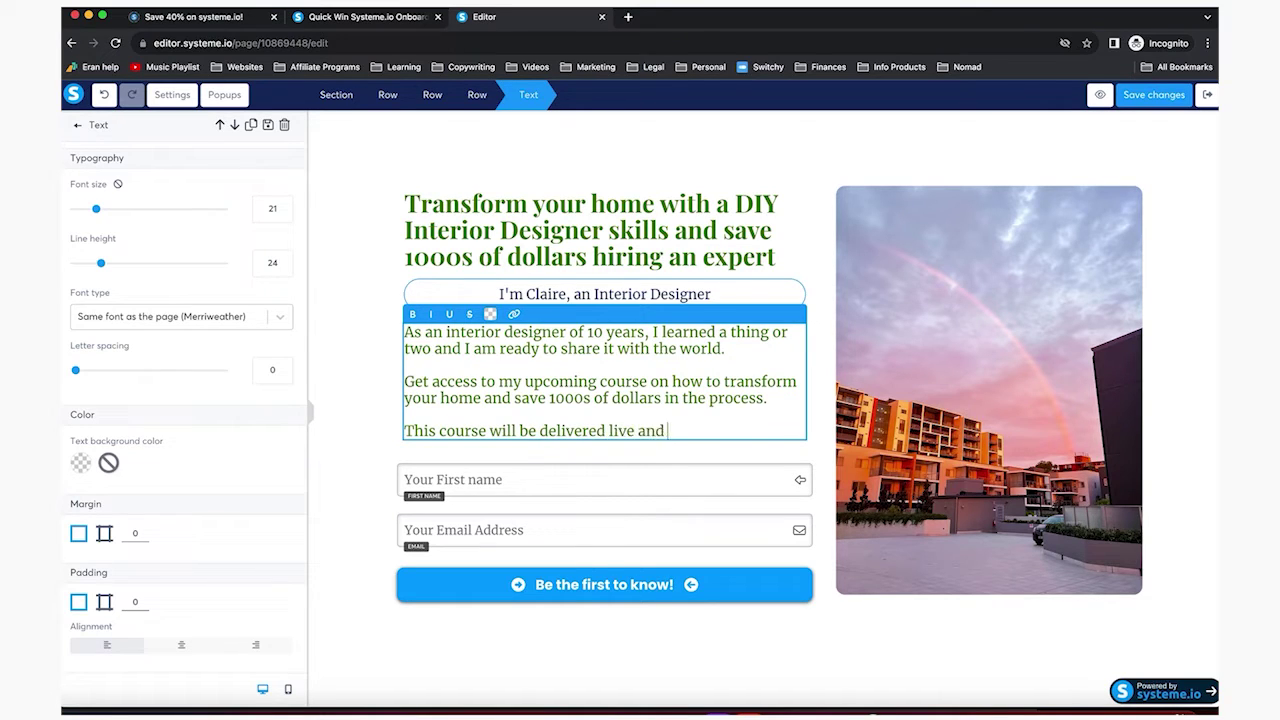
text( the first people taking it will be a huge discoun)
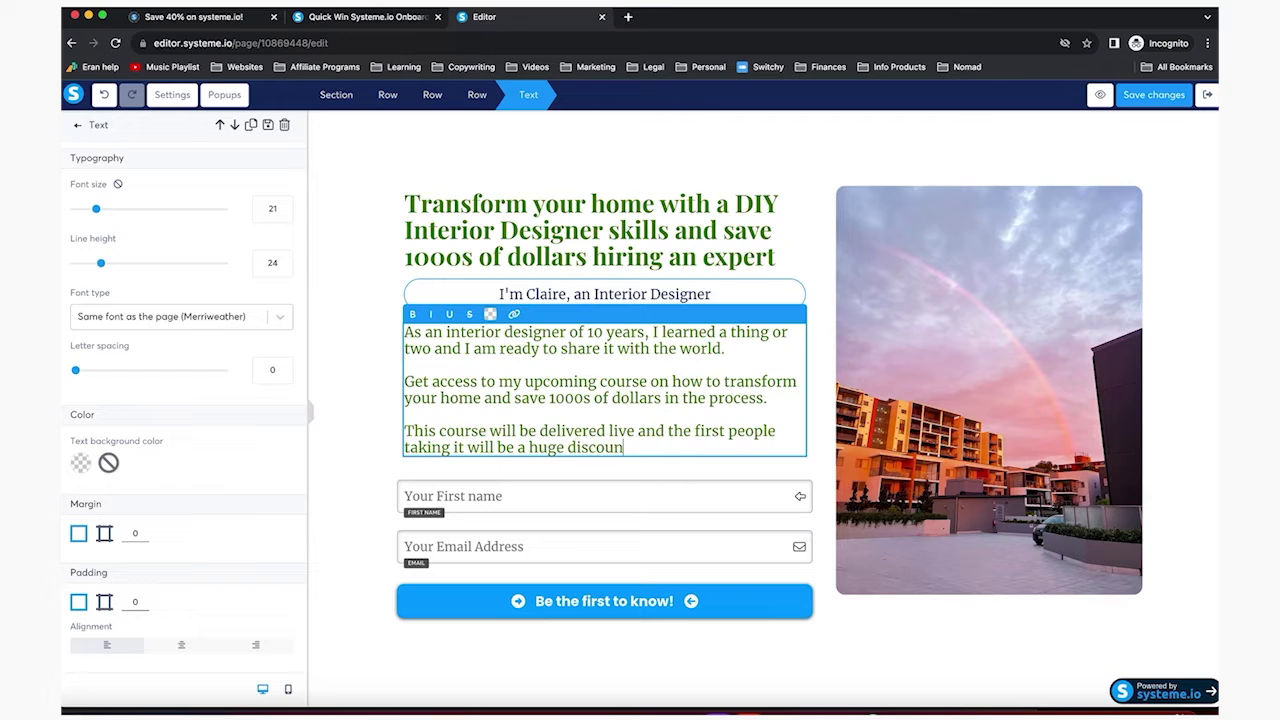
text(t and this will onl)
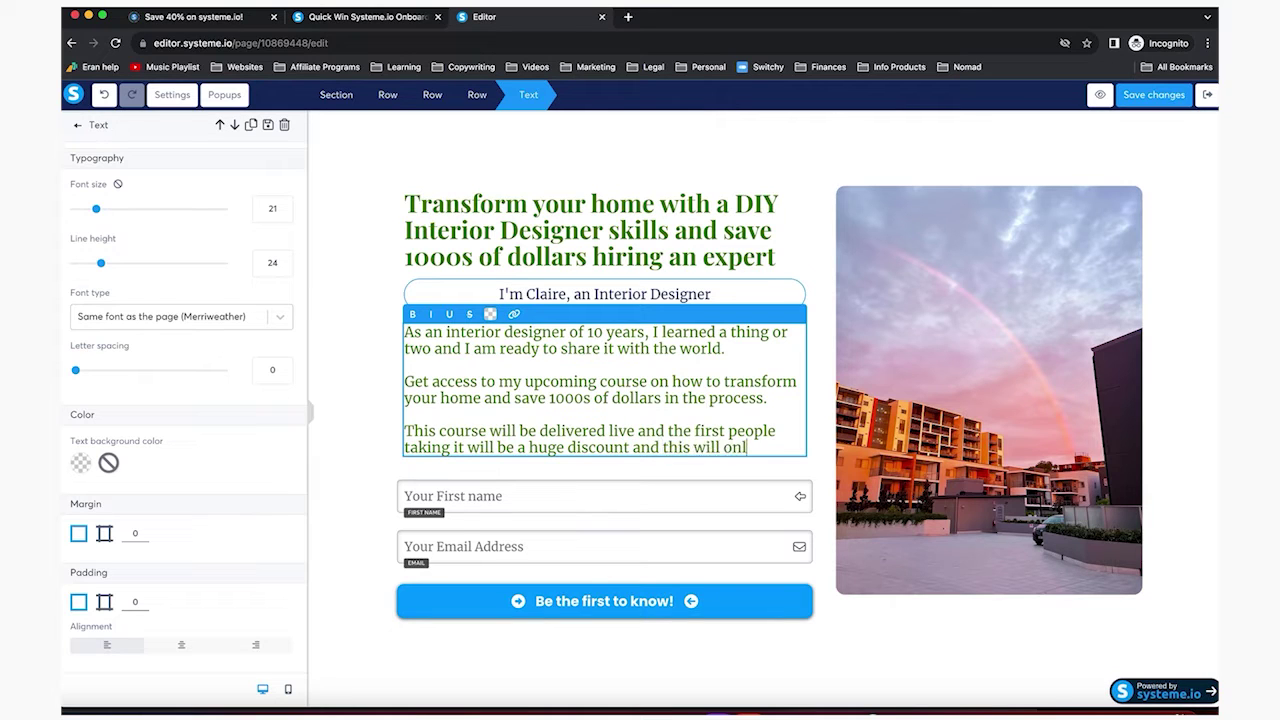
text(y be offered to those on the waitlist.)
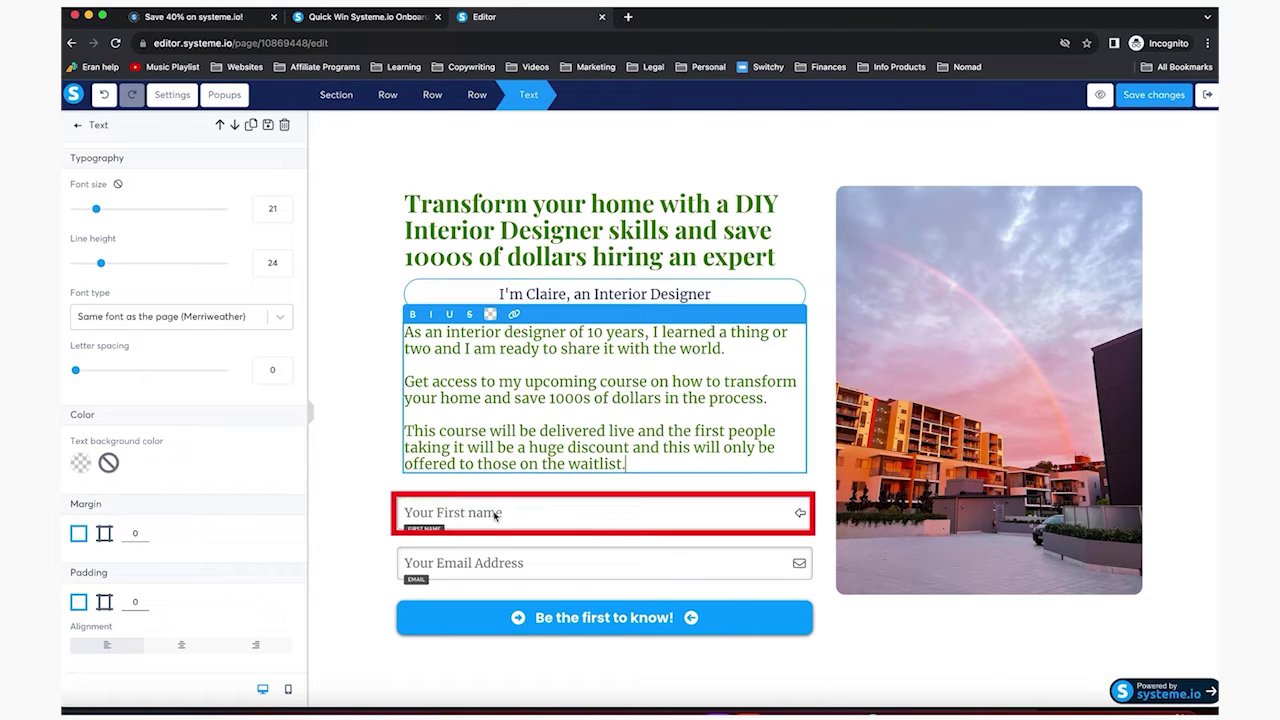
Finish editing the body text and save the coming-soon page changes
click(645, 621)
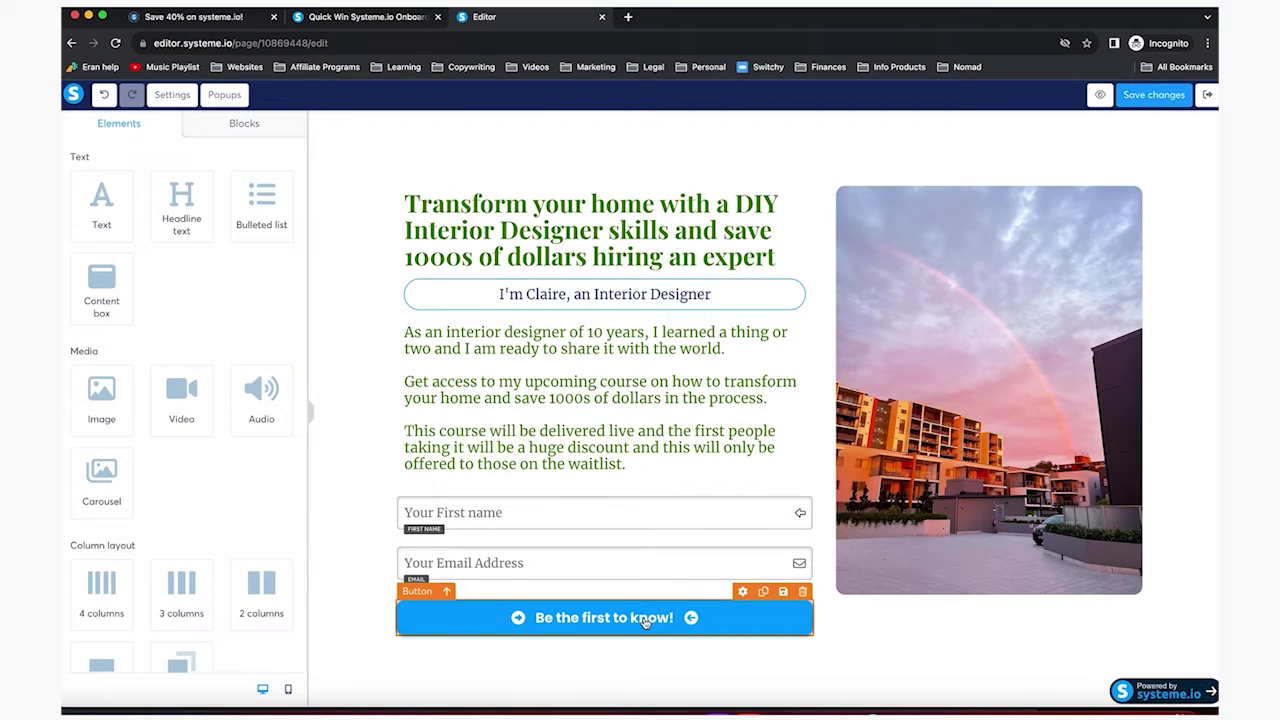
click(634, 421)
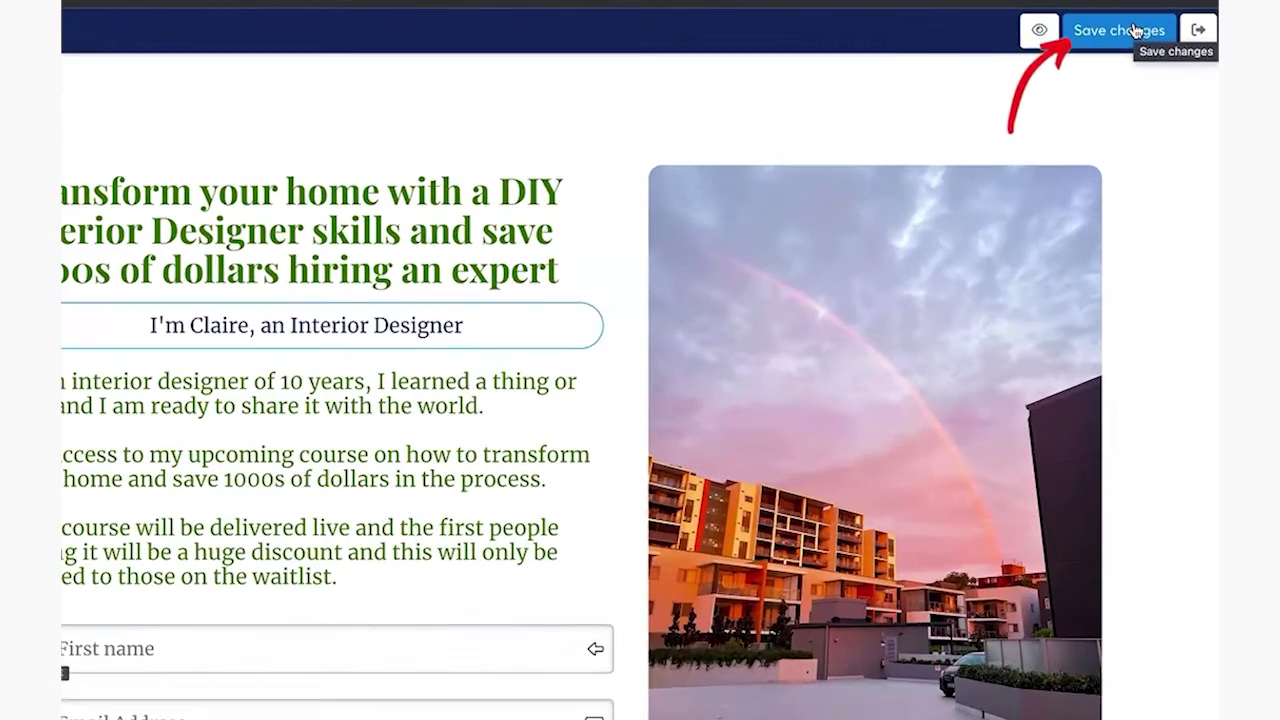
click(1165, 95)
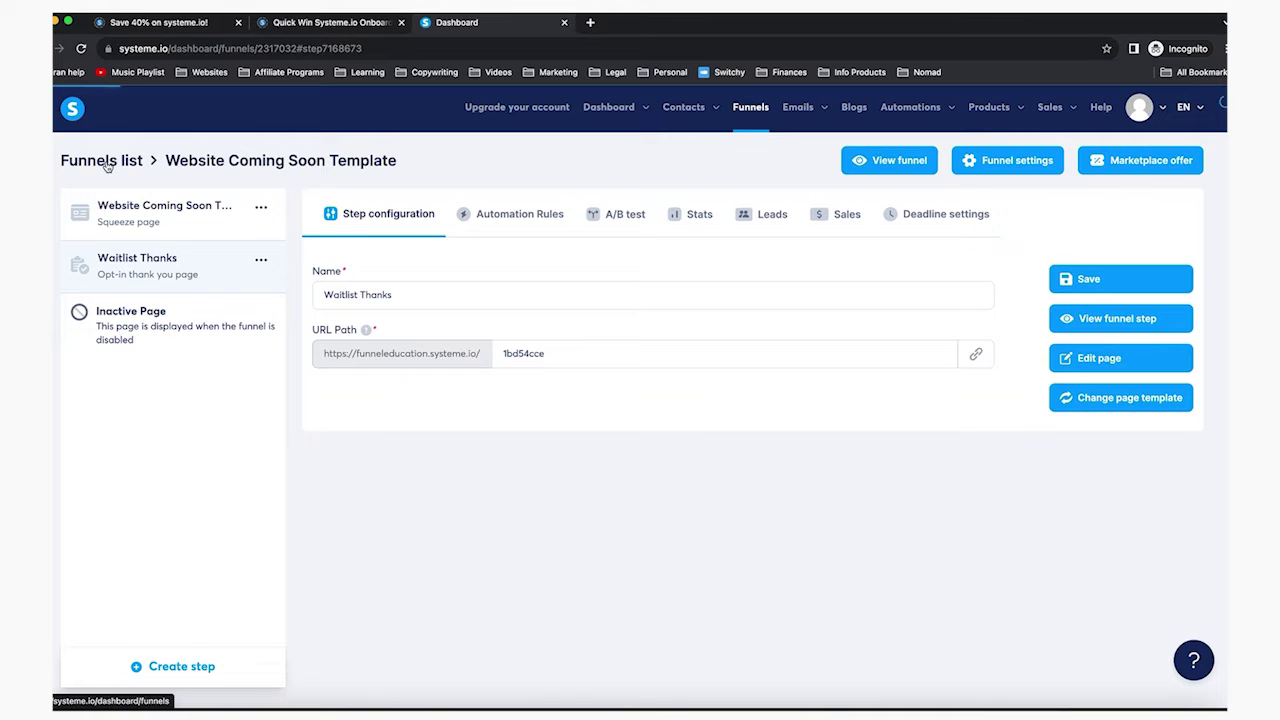
Open the Website Coming Soon Template's Waitlist Thanks page and enter the sender's e-mail address
click(107, 163)
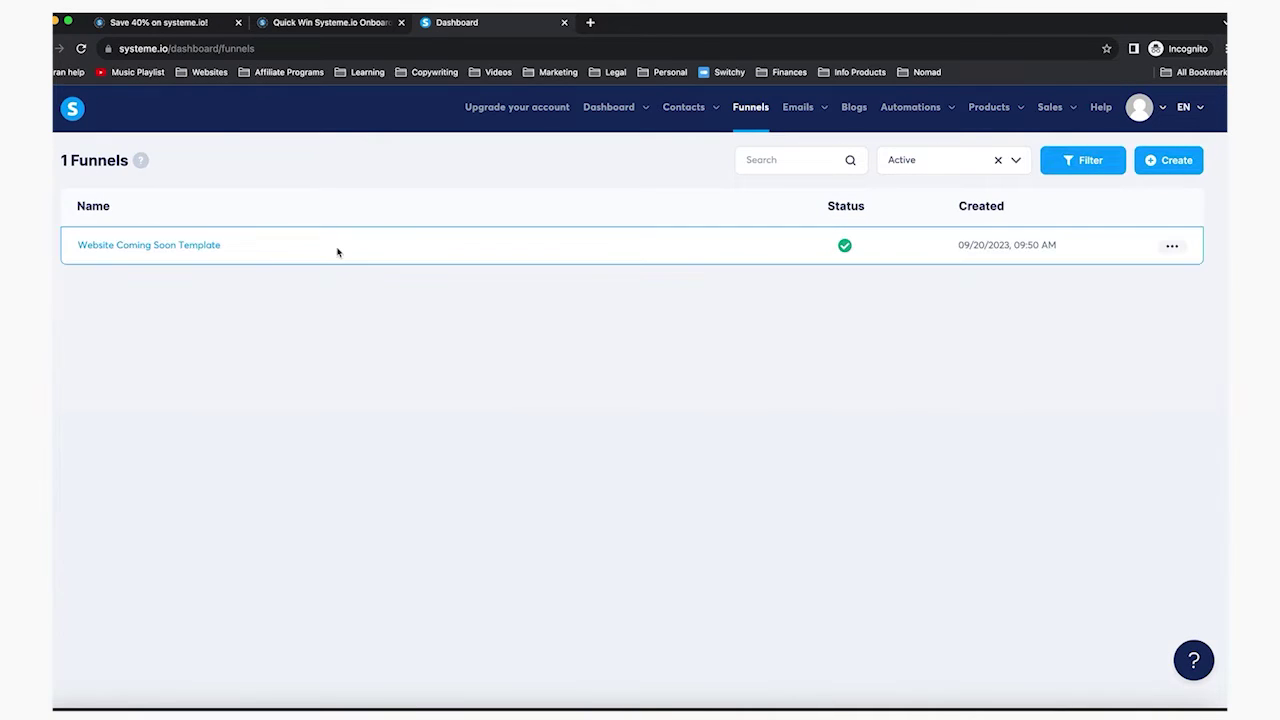
click(197, 246)
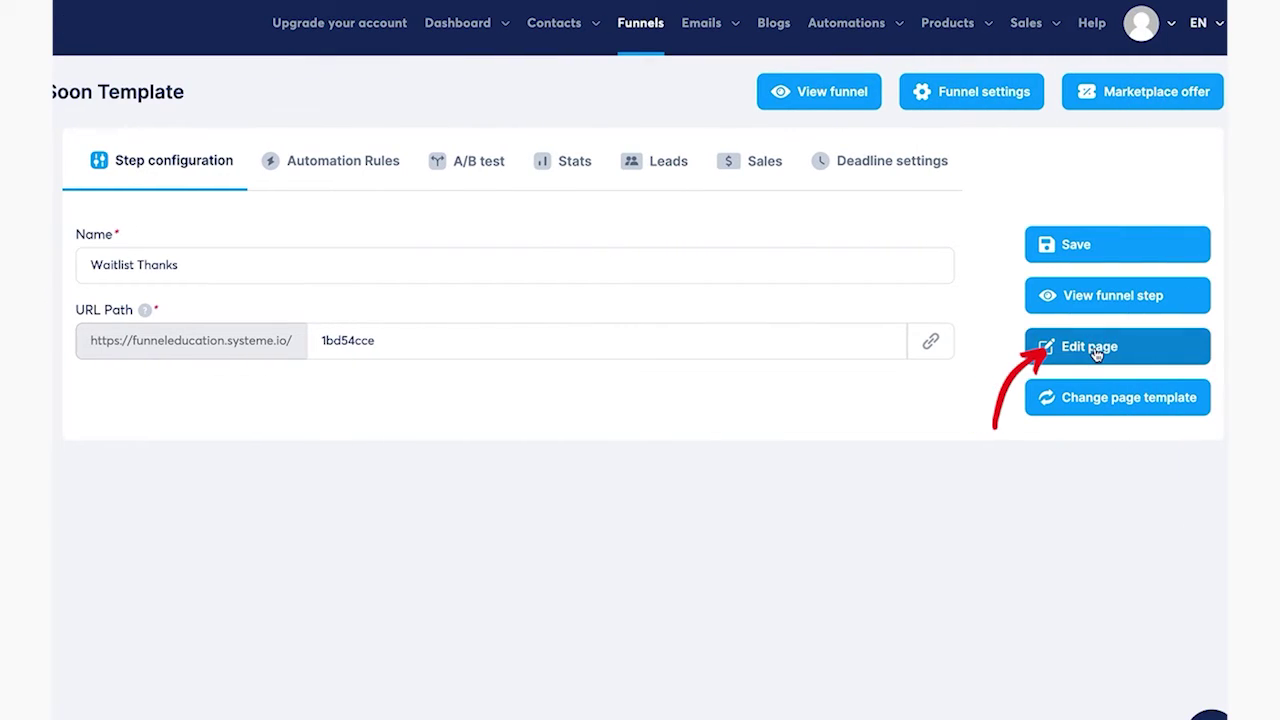
click(1096, 350)
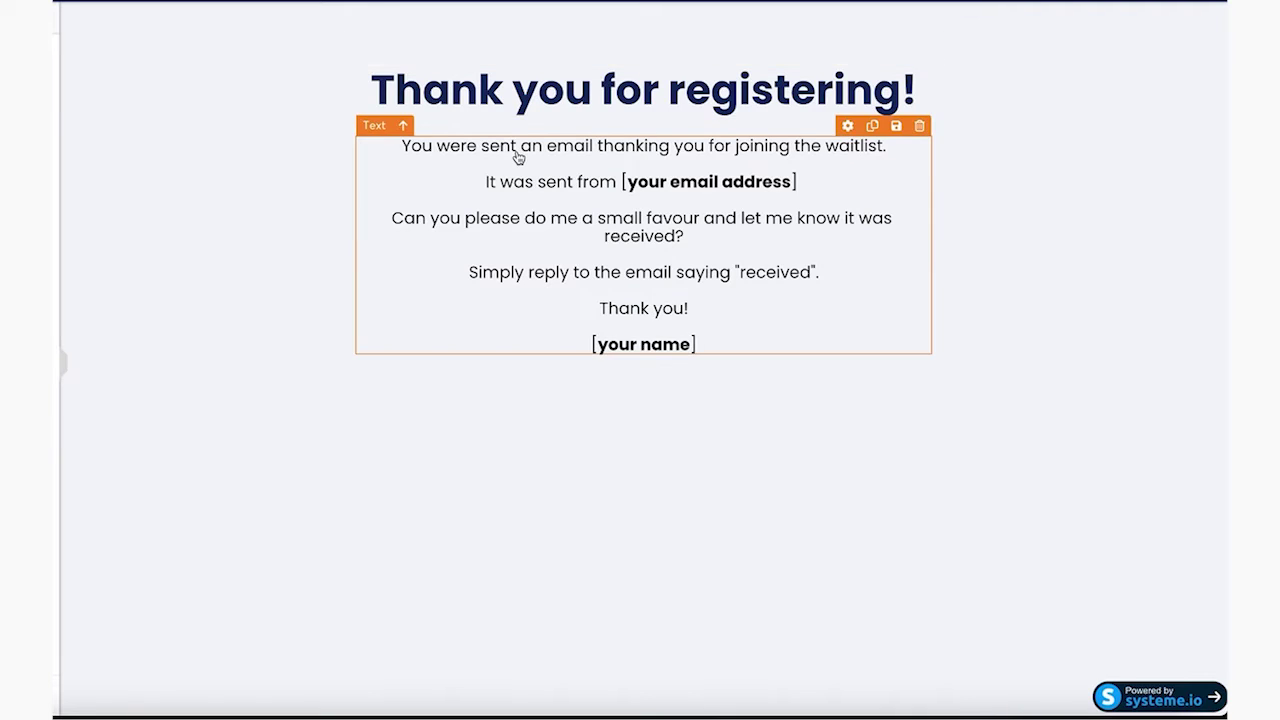
click(610, 190)
key(Right)
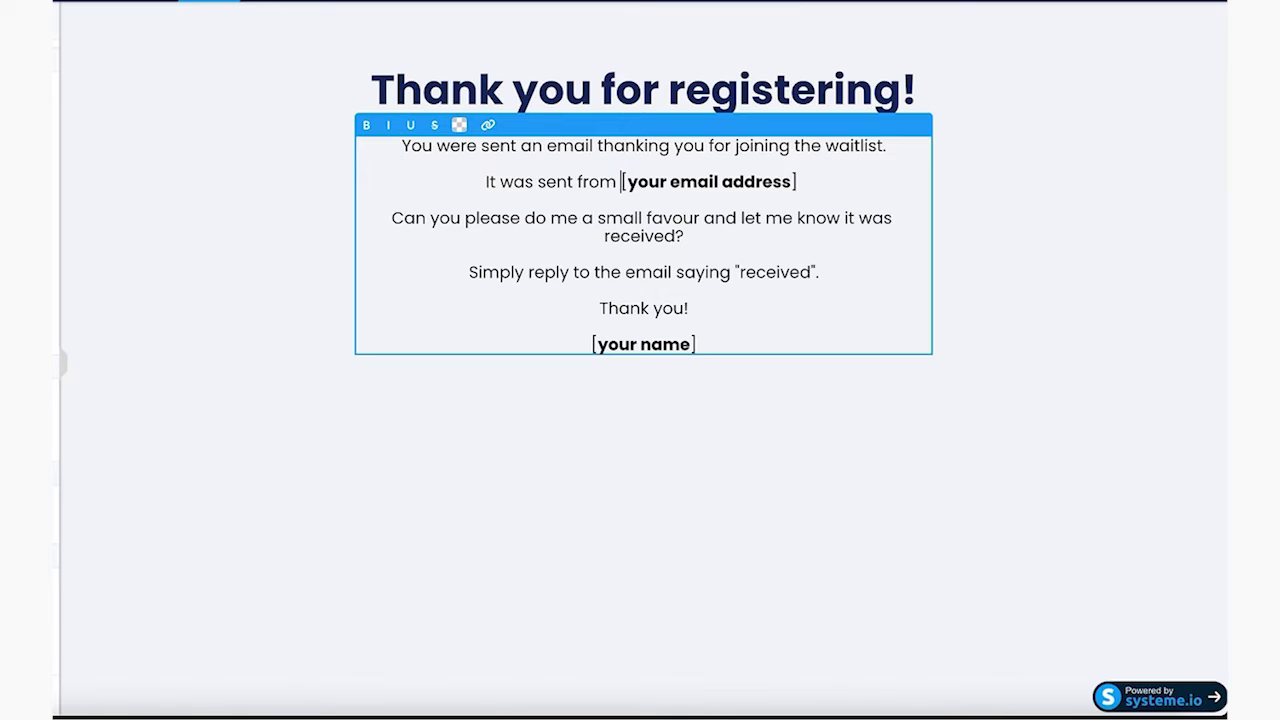
key(shift+End)
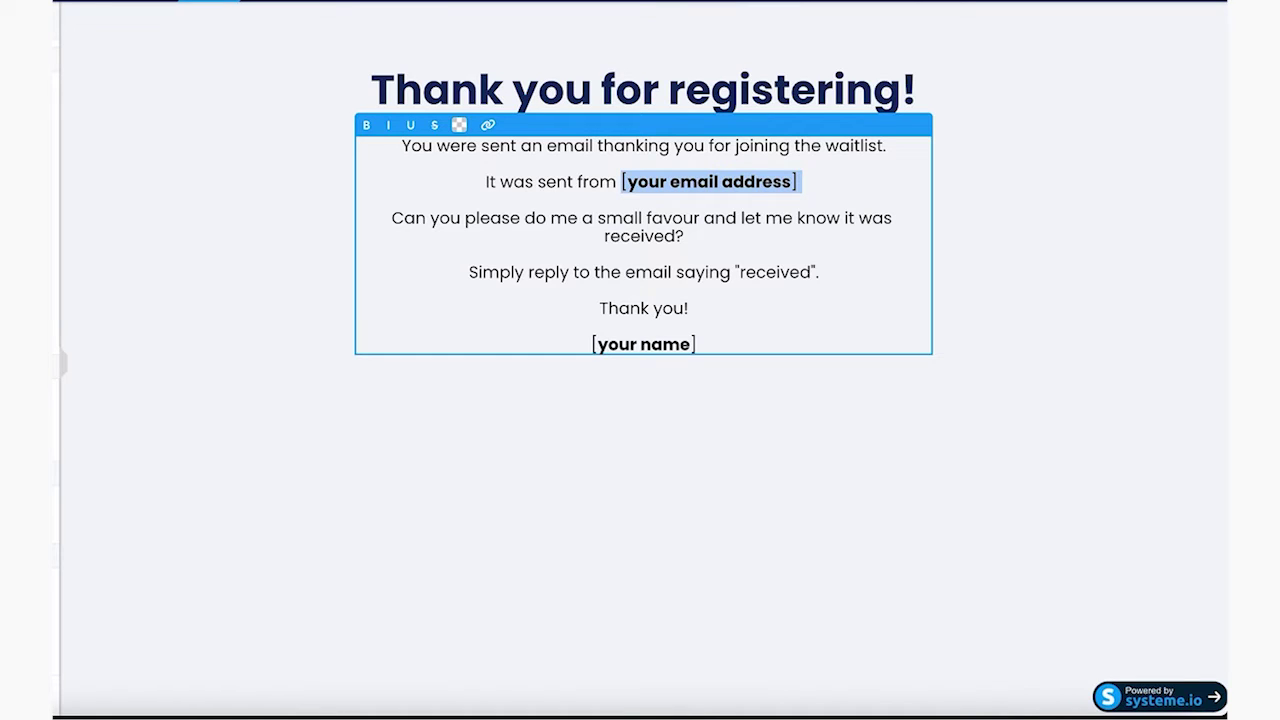
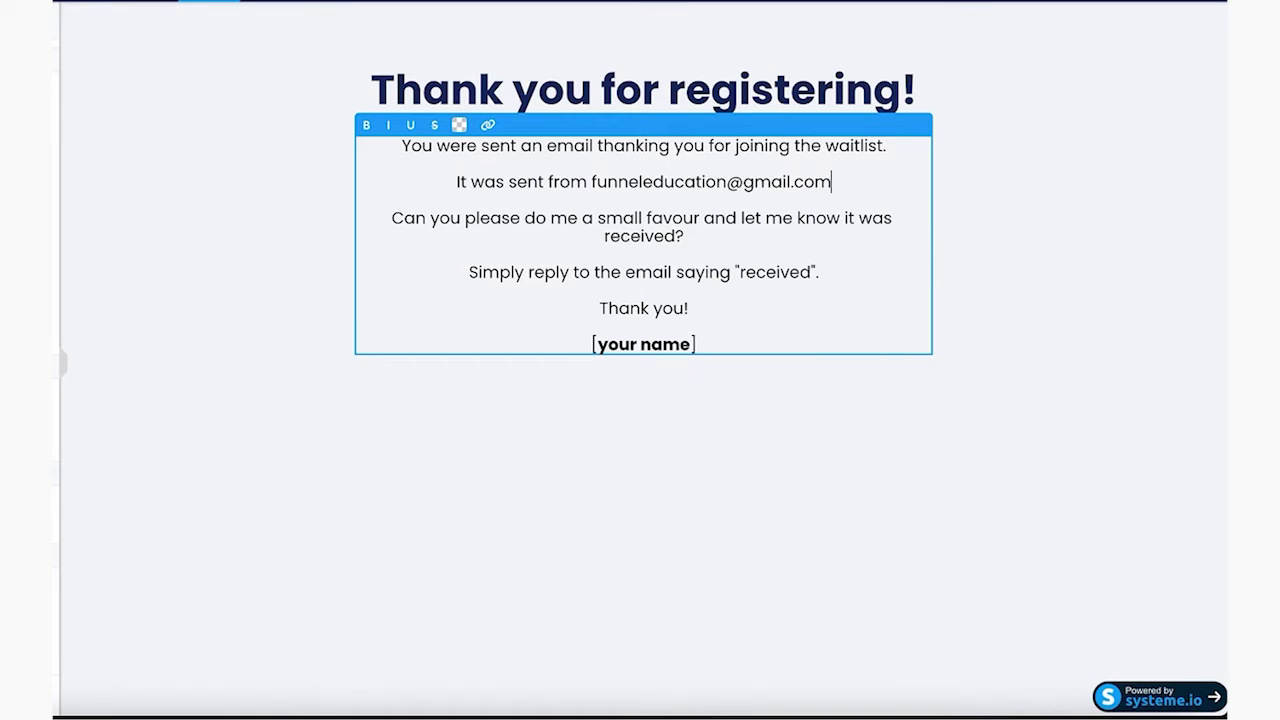
Replace the [your name] sign-off with the sender's first name
triple_click(700, 344)
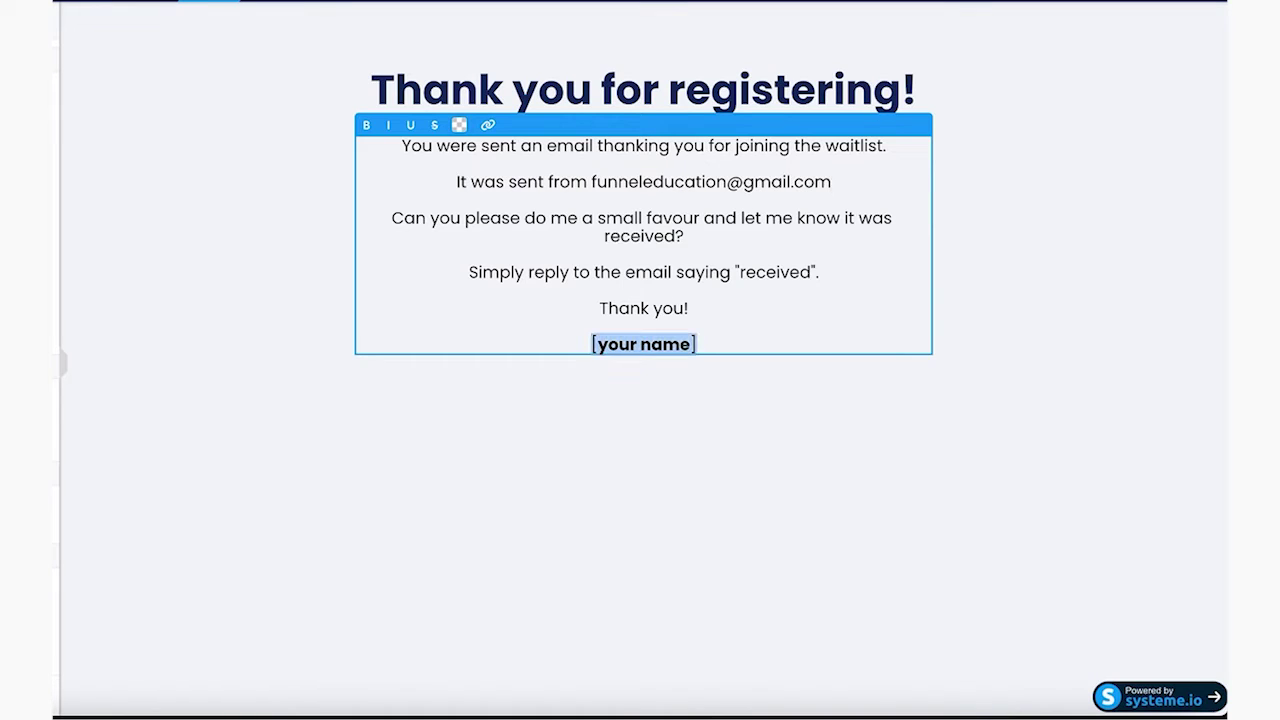
text(Eran)
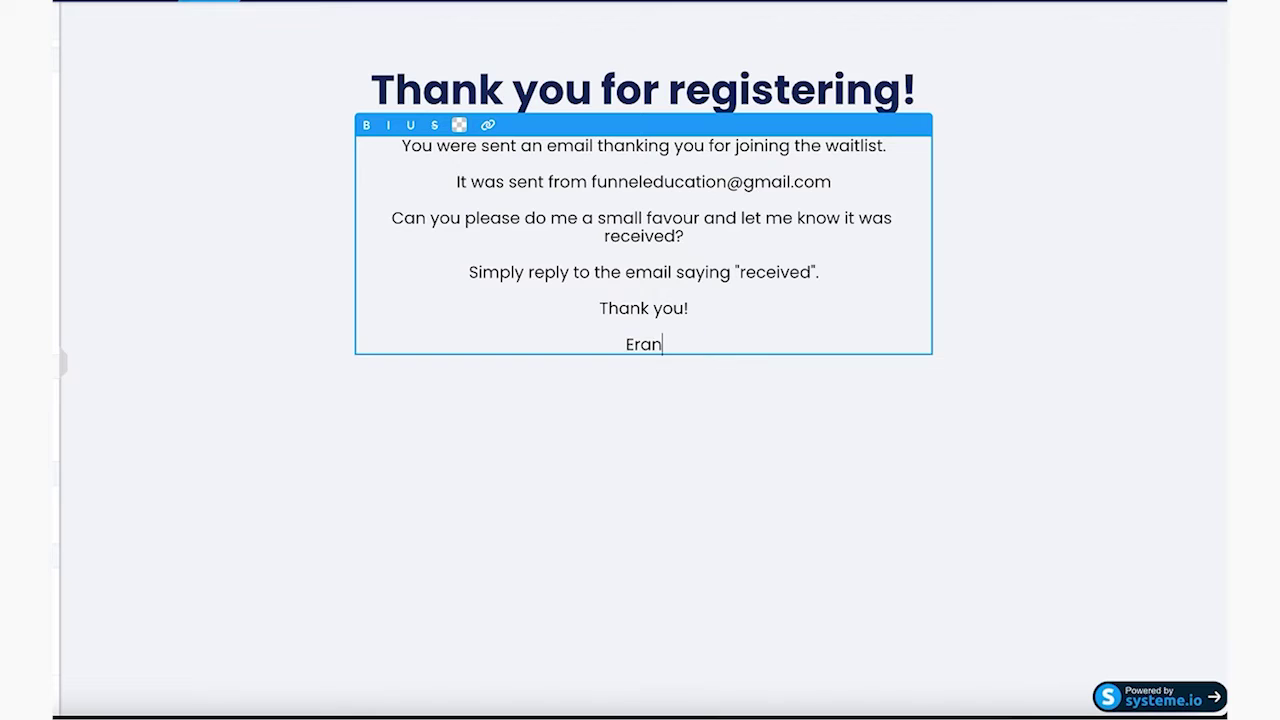
key(shift+Left)
key(shift+Left)
key(shift+Left)
key(shift+Left)
text(Claire)
click(817, 400)
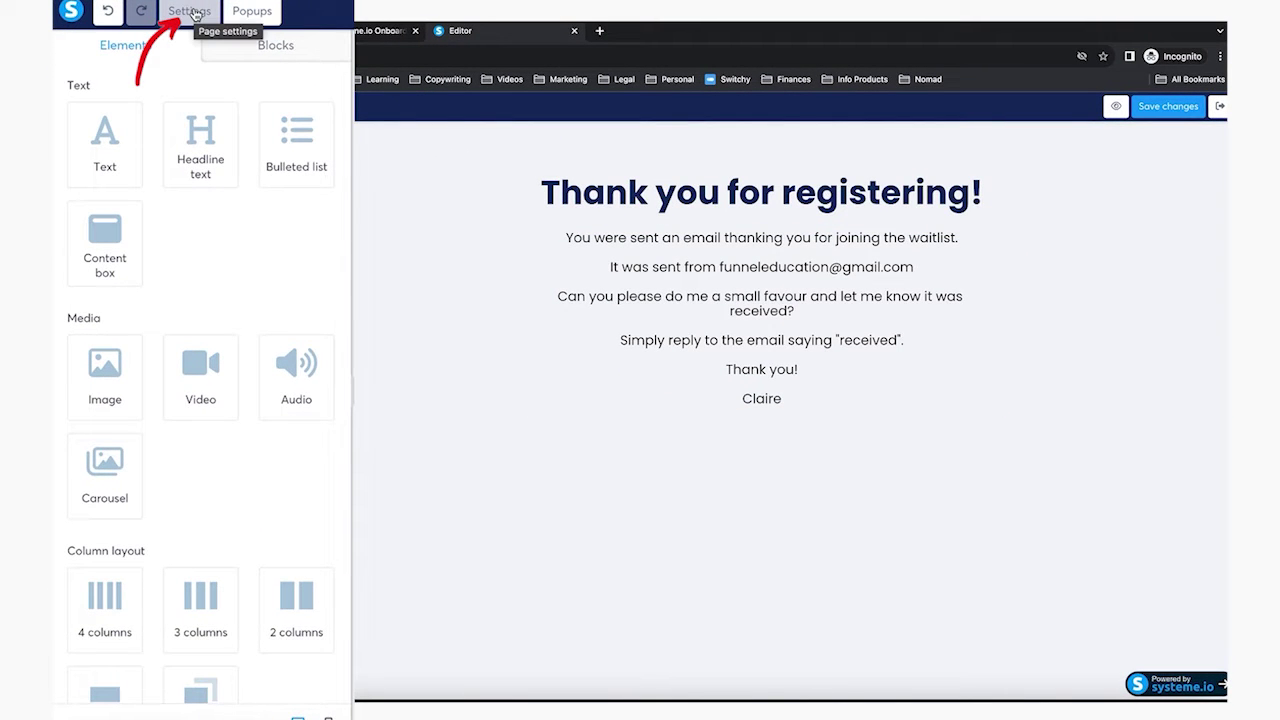
Set both the page body font and heading font to Merriweather
click(192, 12)
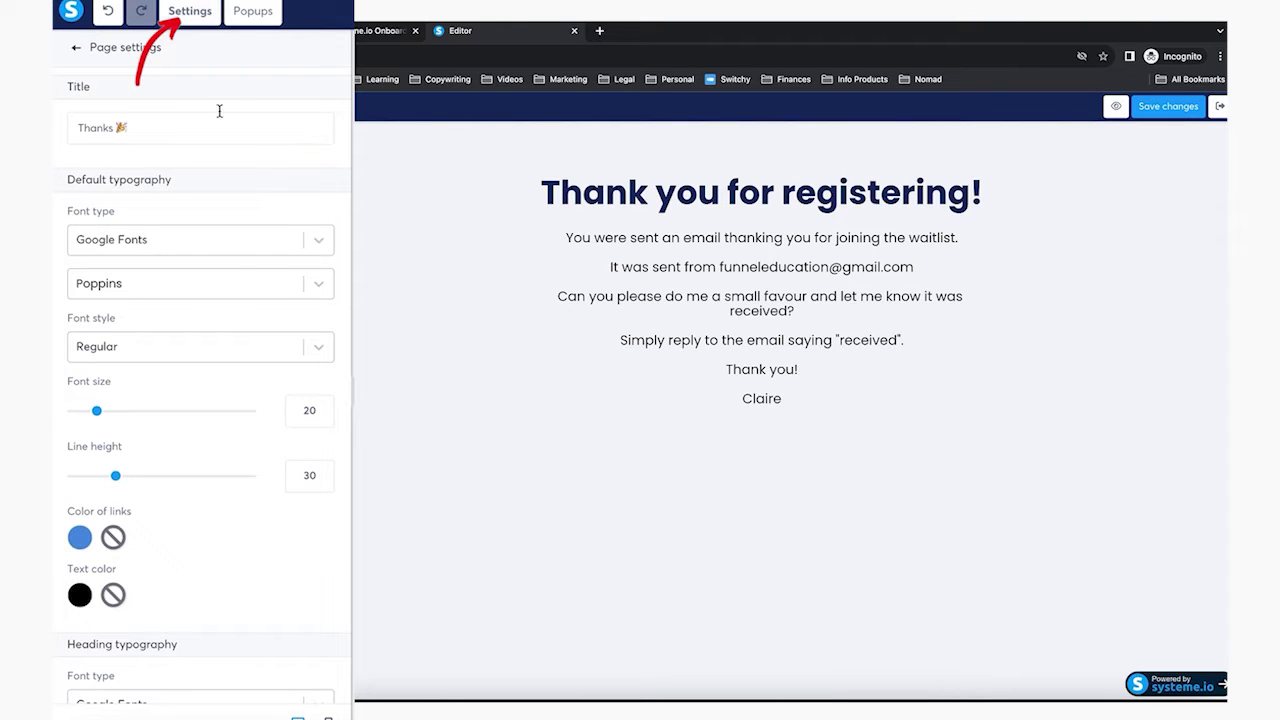
click(228, 289)
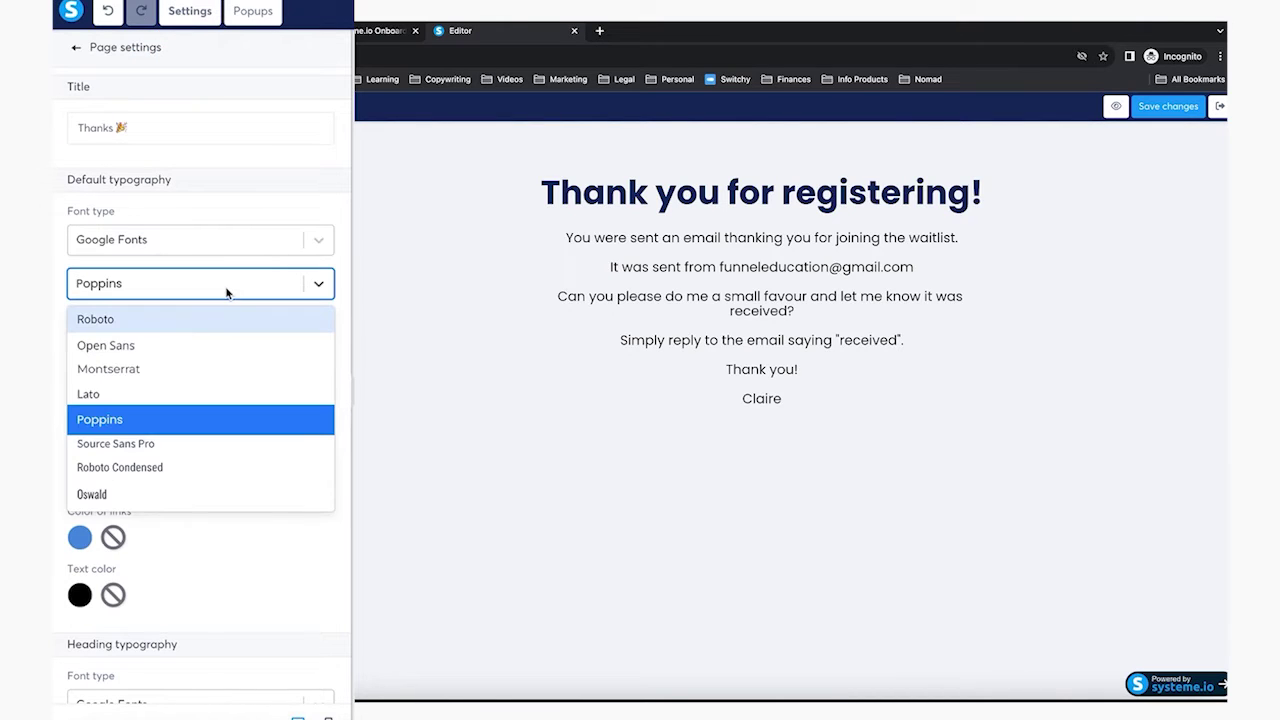
scroll(214, 450, down, 2)
scroll(214, 452, down, 3)
click(181, 444)
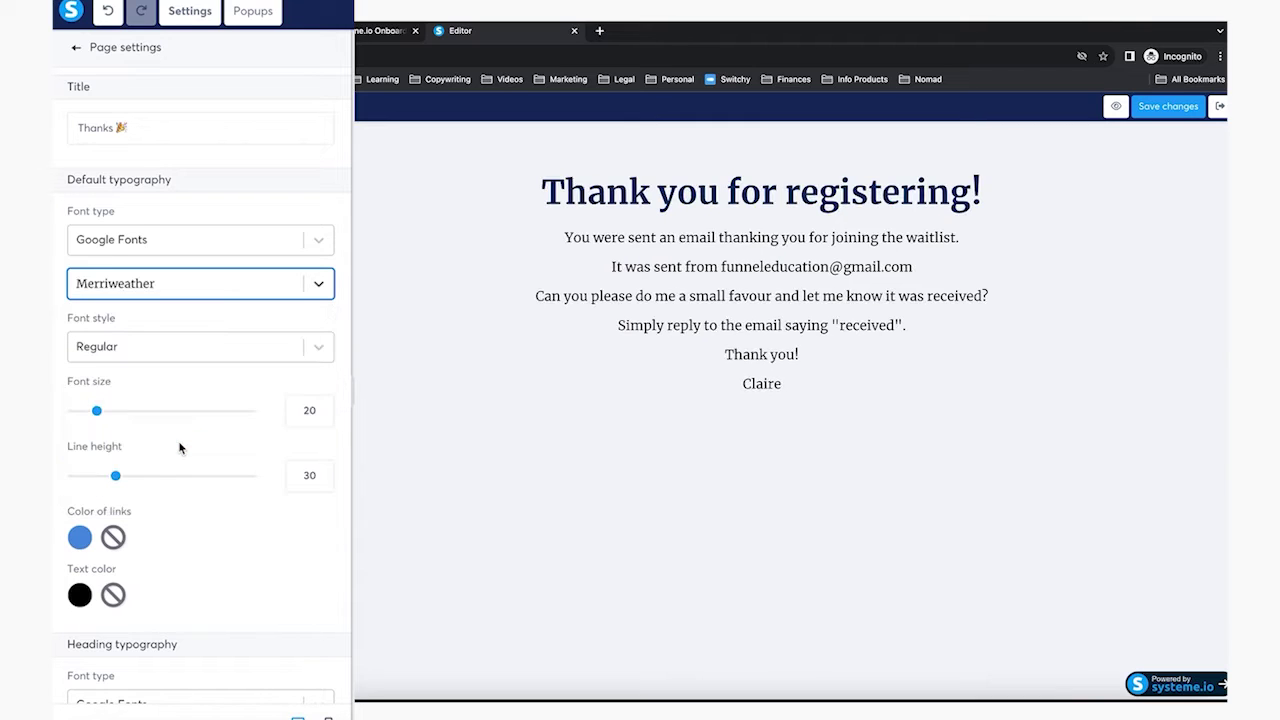
scroll(200, 425, down, 3)
click(210, 510)
scroll(222, 594, down, 5)
scroll(226, 597, down, 1)
click(189, 591)
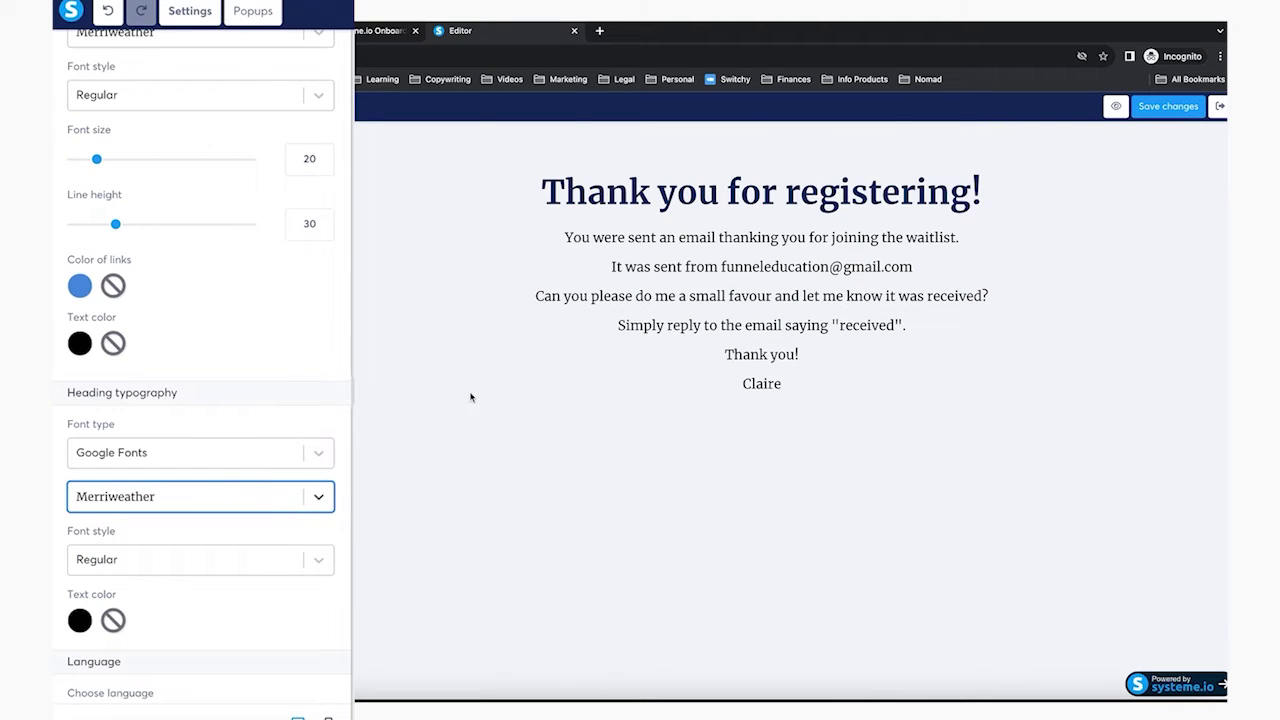
Check the thank-you text's font settings, save the page, and exit the editor
click(610, 321)
click(657, 306)
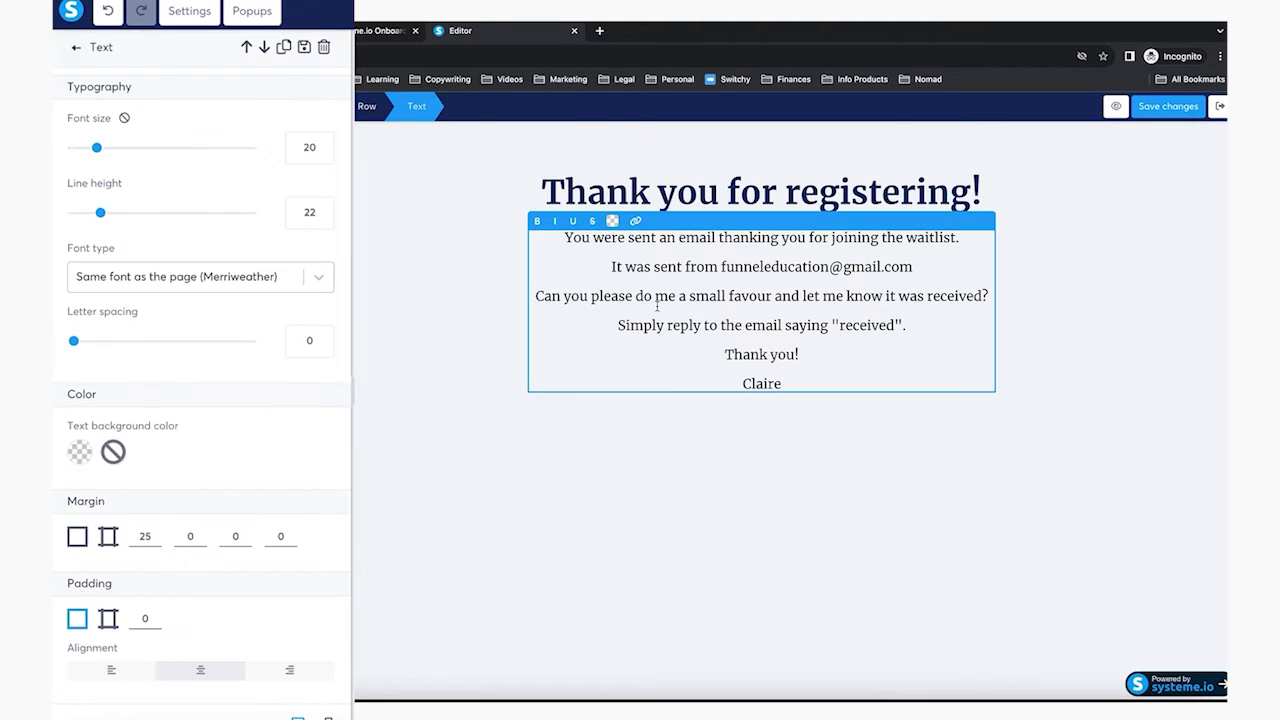
click(510, 274)
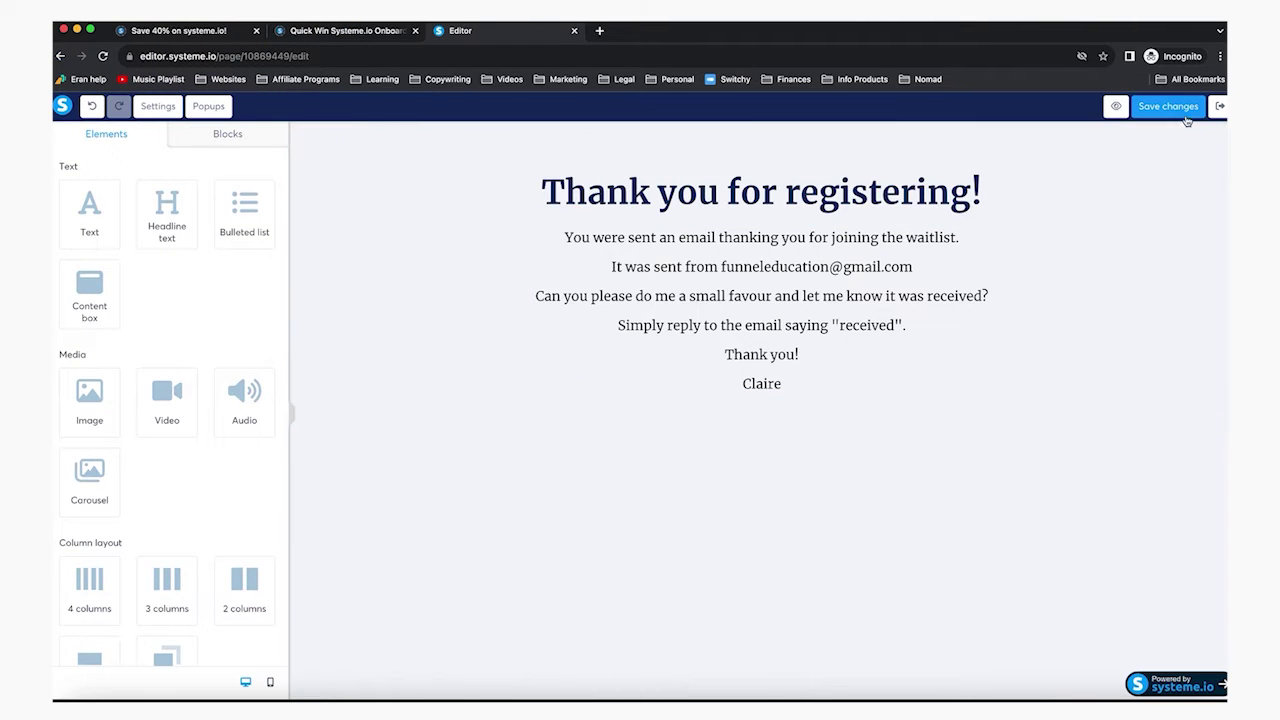
click(1170, 106)
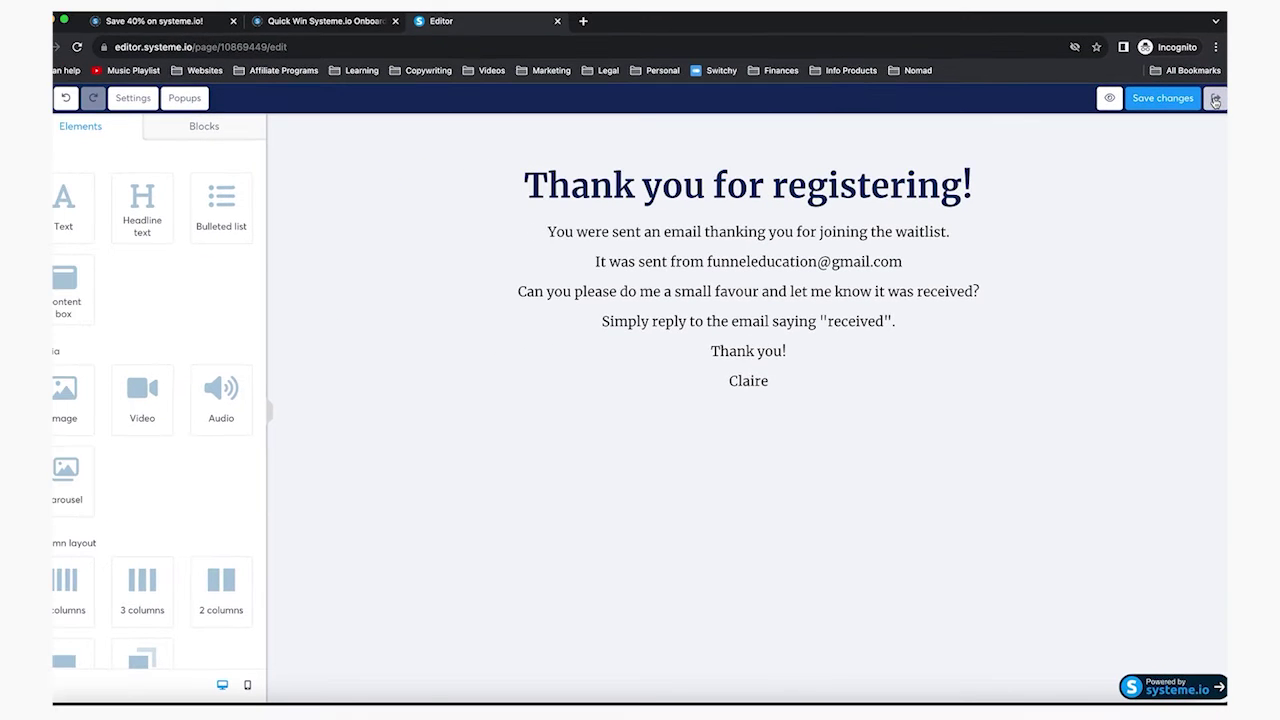
click(1215, 99)
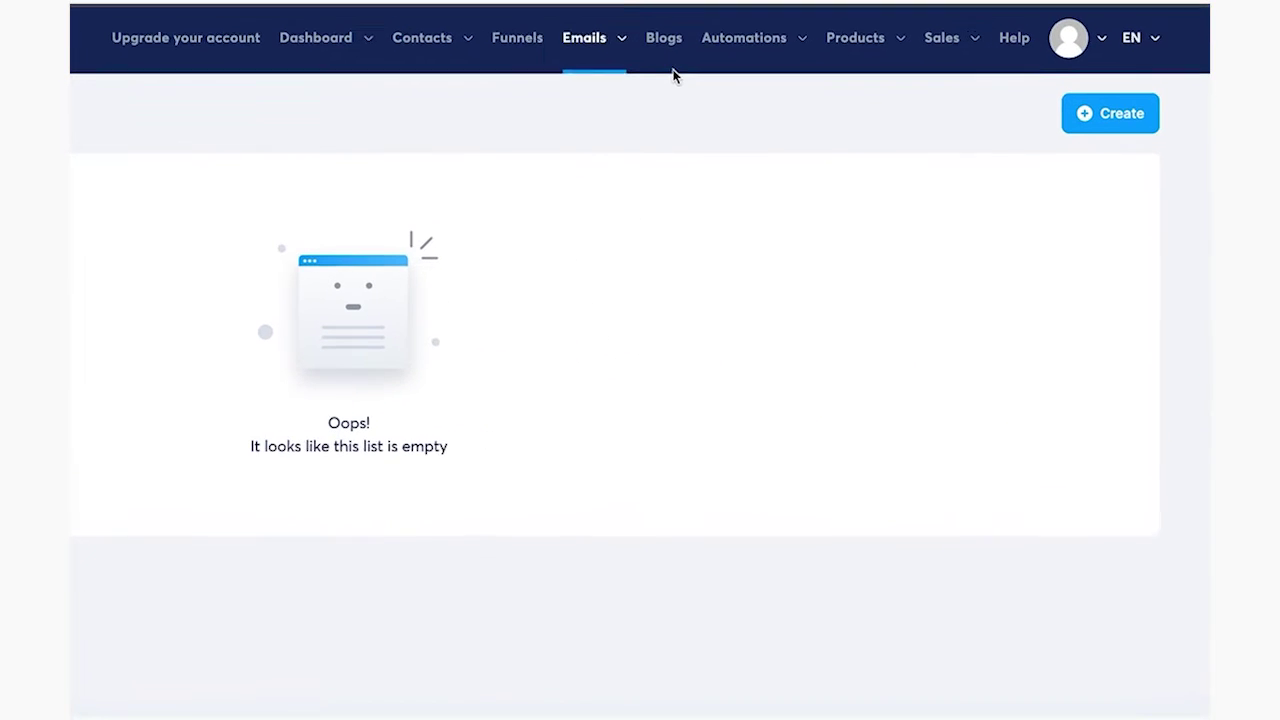
Check the empty email campaigns list, then go back to the onboarding guide's Step 5
mouse_move(589, 45)
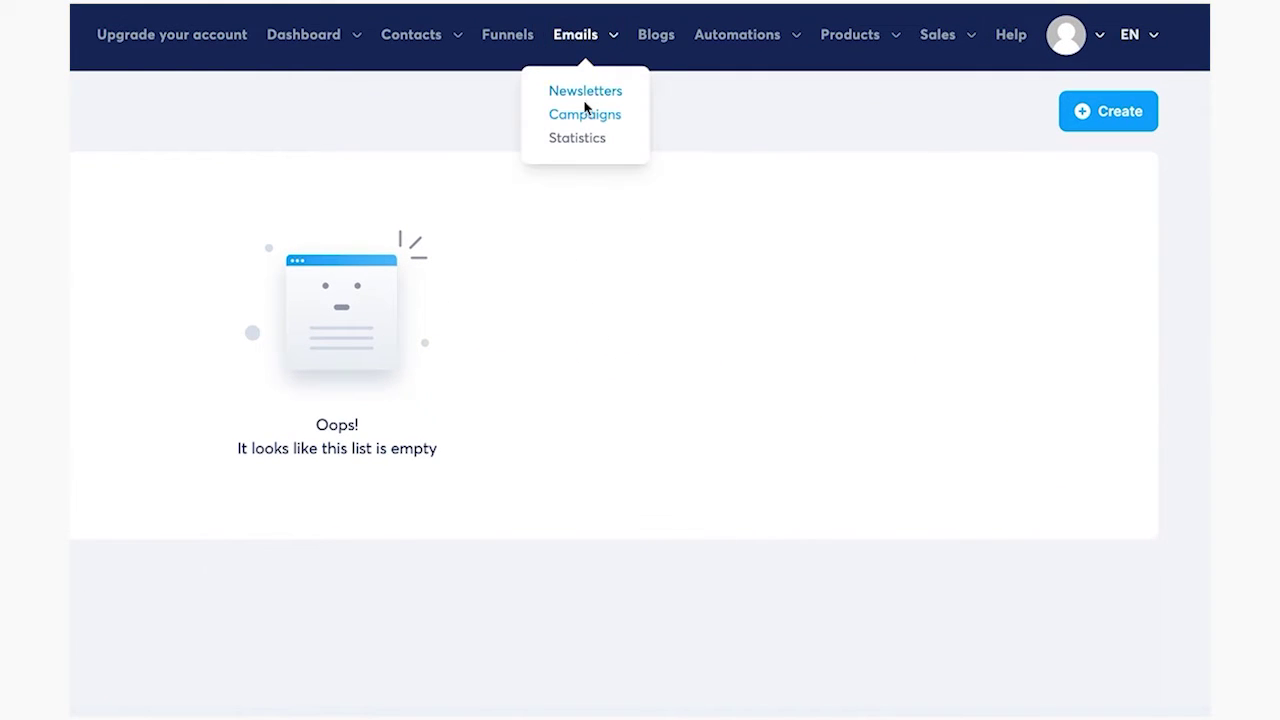
click(550, 117)
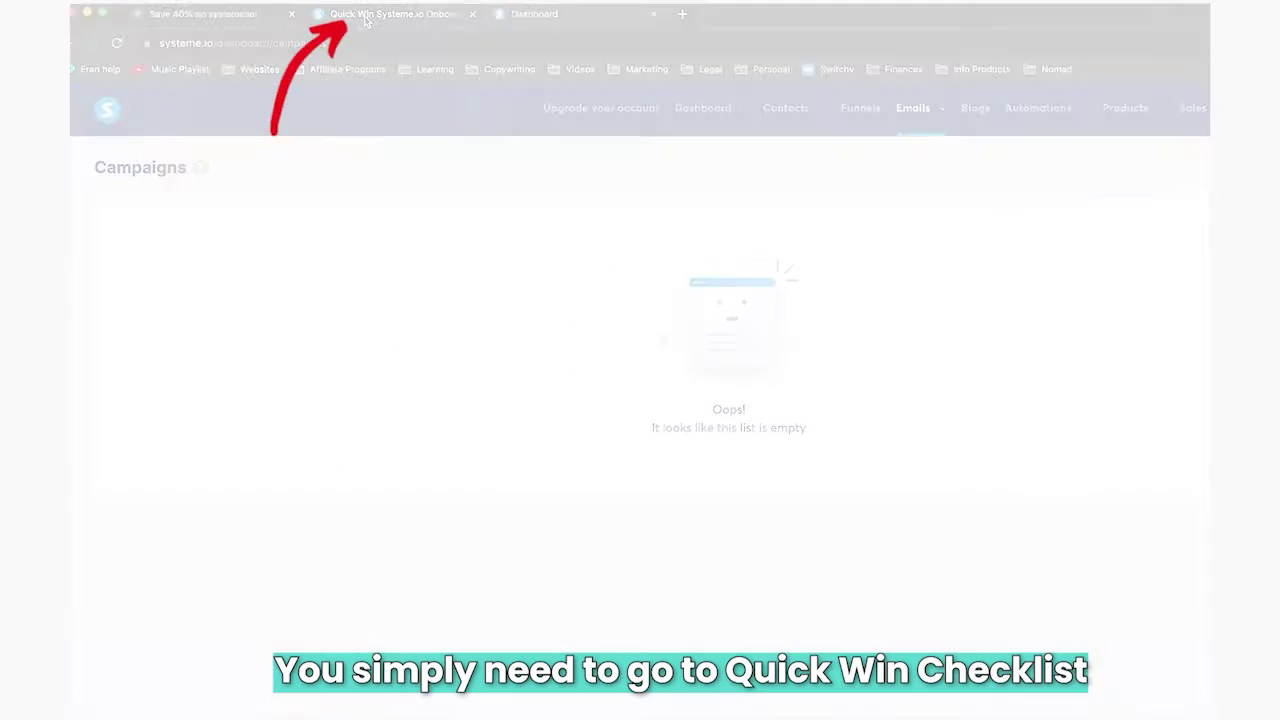
click(365, 16)
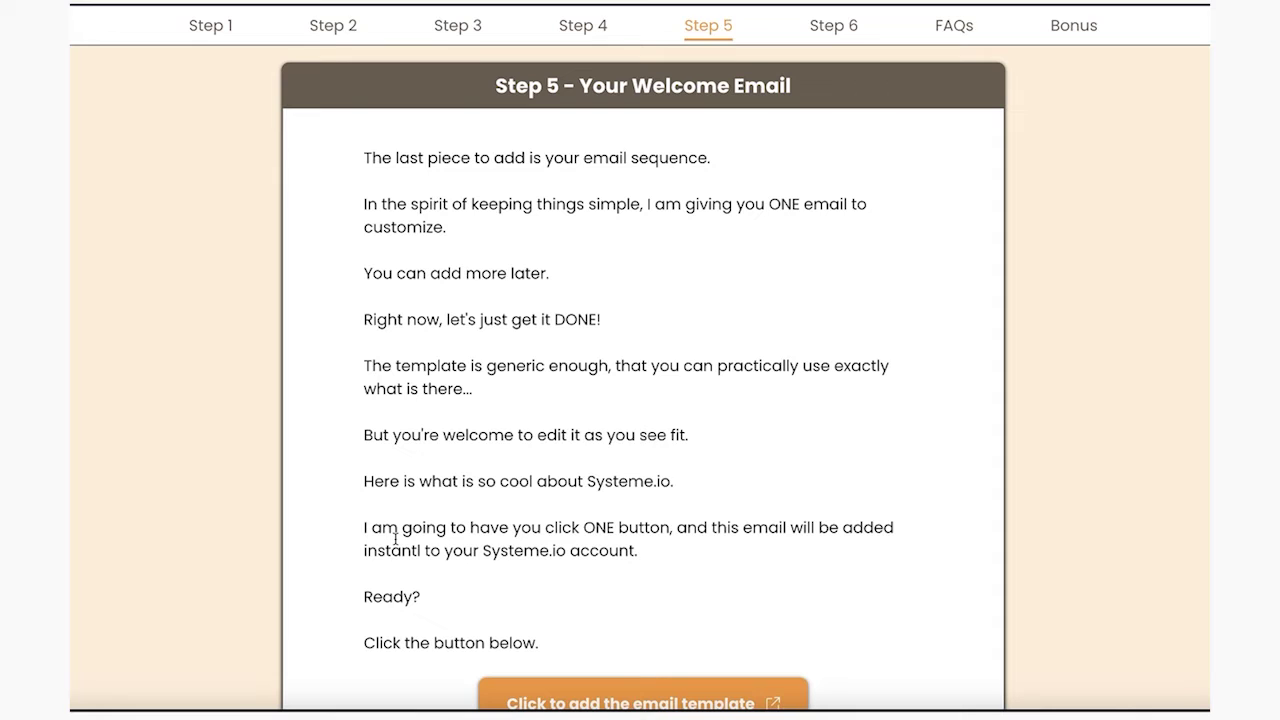
Import the ready-made welcome email template into the account from the onboarding guide
scroll(395, 540, down, 1)
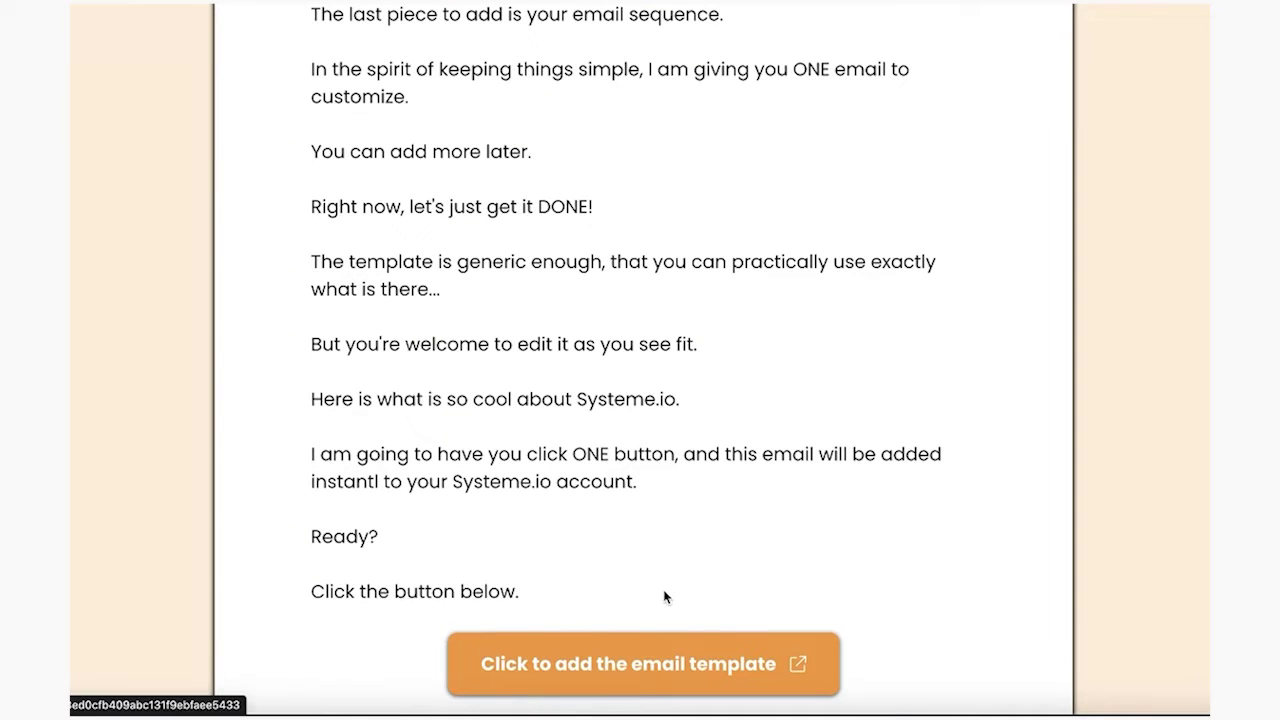
click(652, 668)
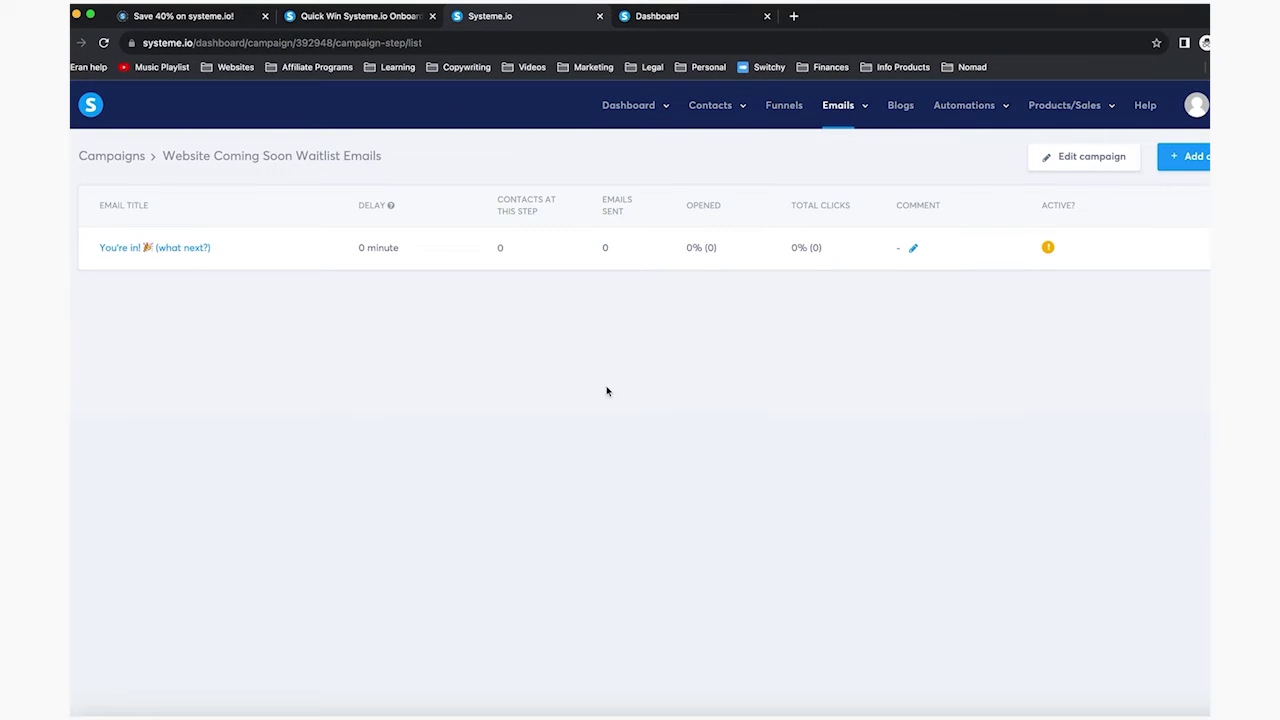
Open the You're in! email in the Website Coming Soon Waitlist Emails campaign
click(162, 251)
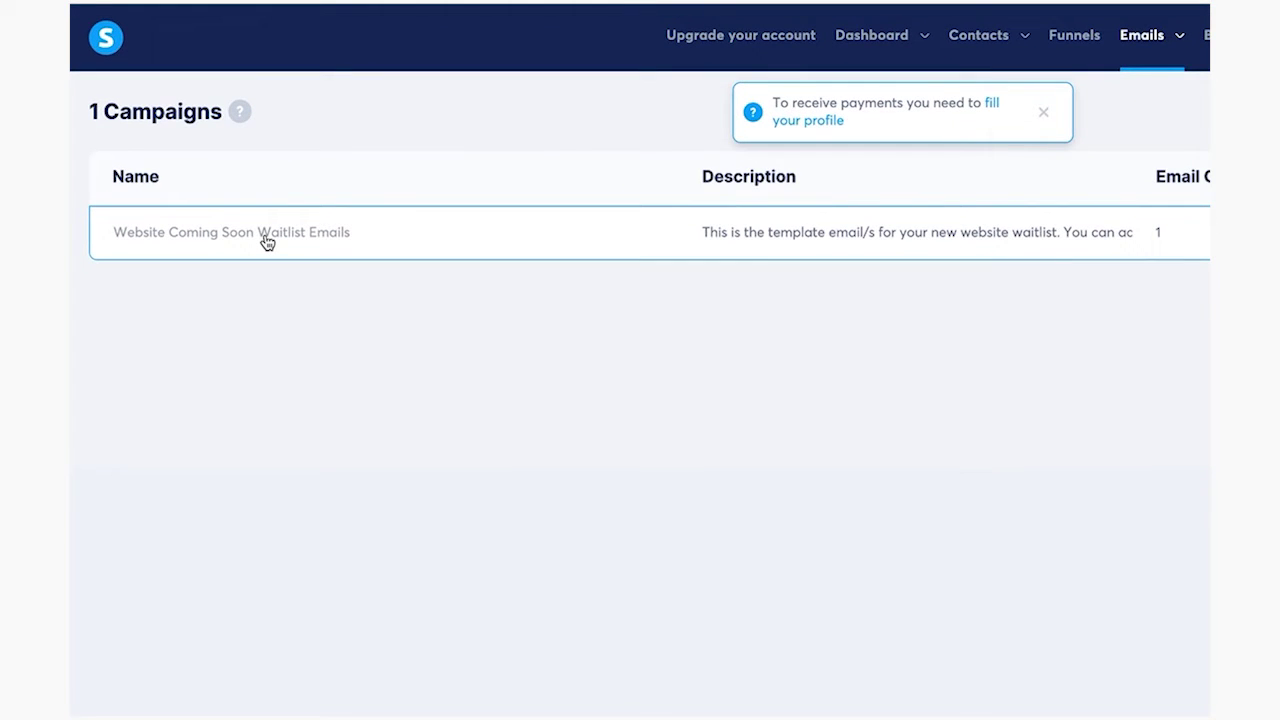
click(267, 242)
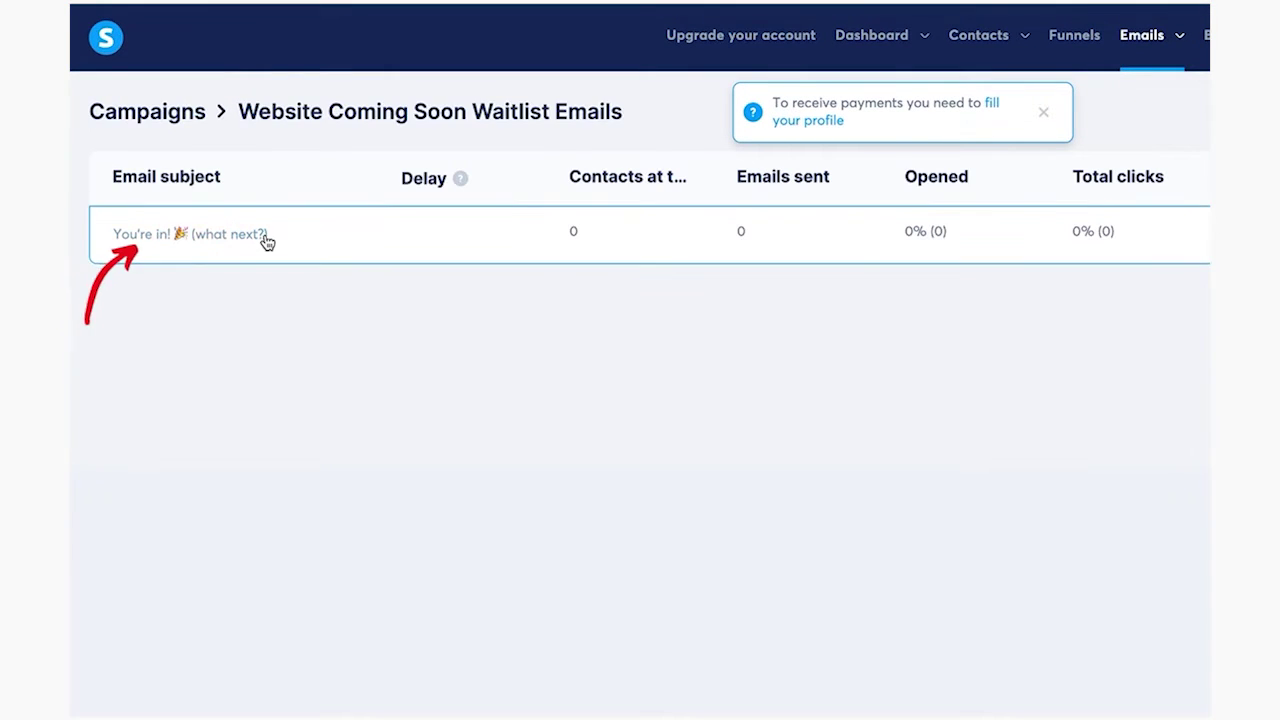
click(240, 242)
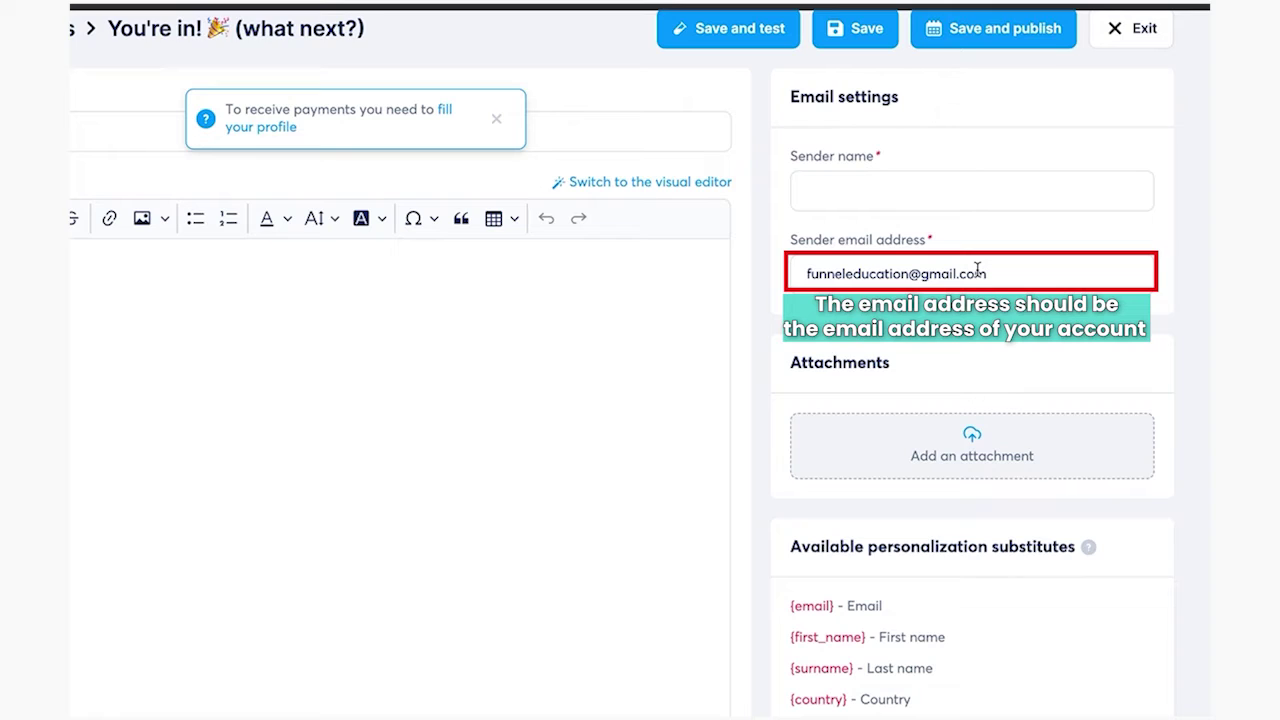
Fill in the sender name and select the [your name] placeholder in the sign-off
click(827, 186)
text(Eran Buca)
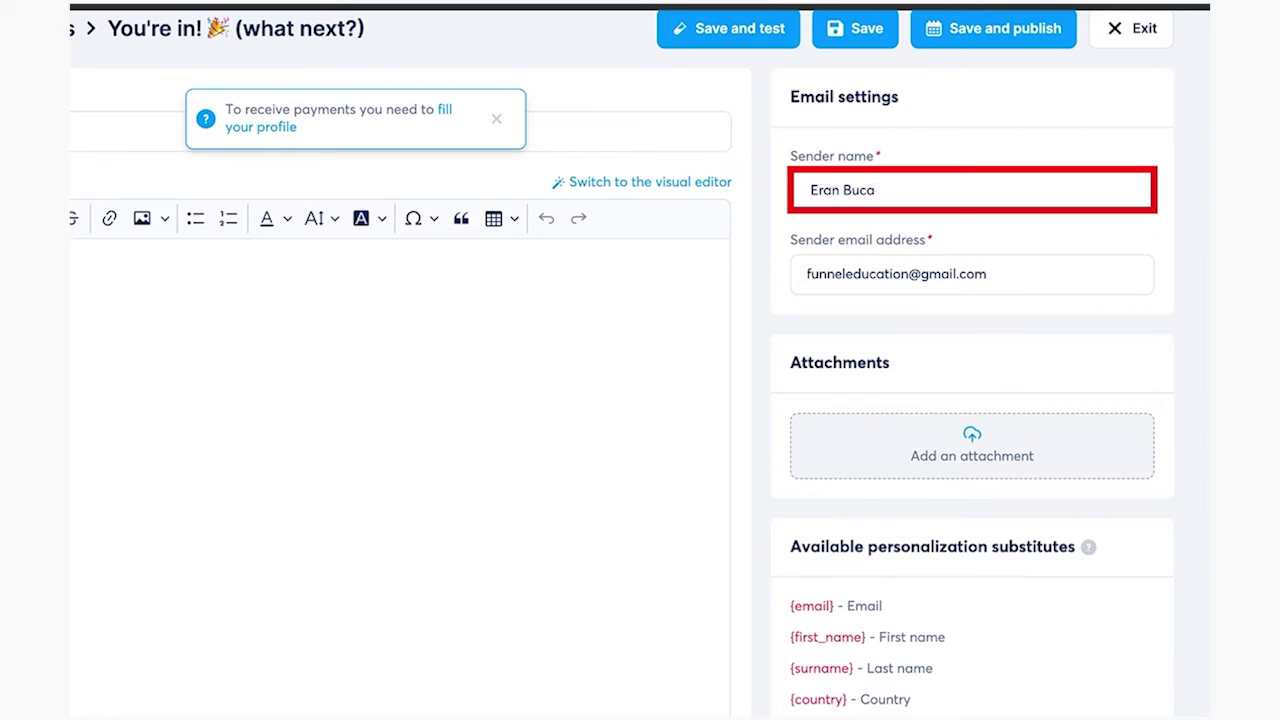
key(BackSpace)
key(BackSpace)
key(BackSpace)
text(Test)
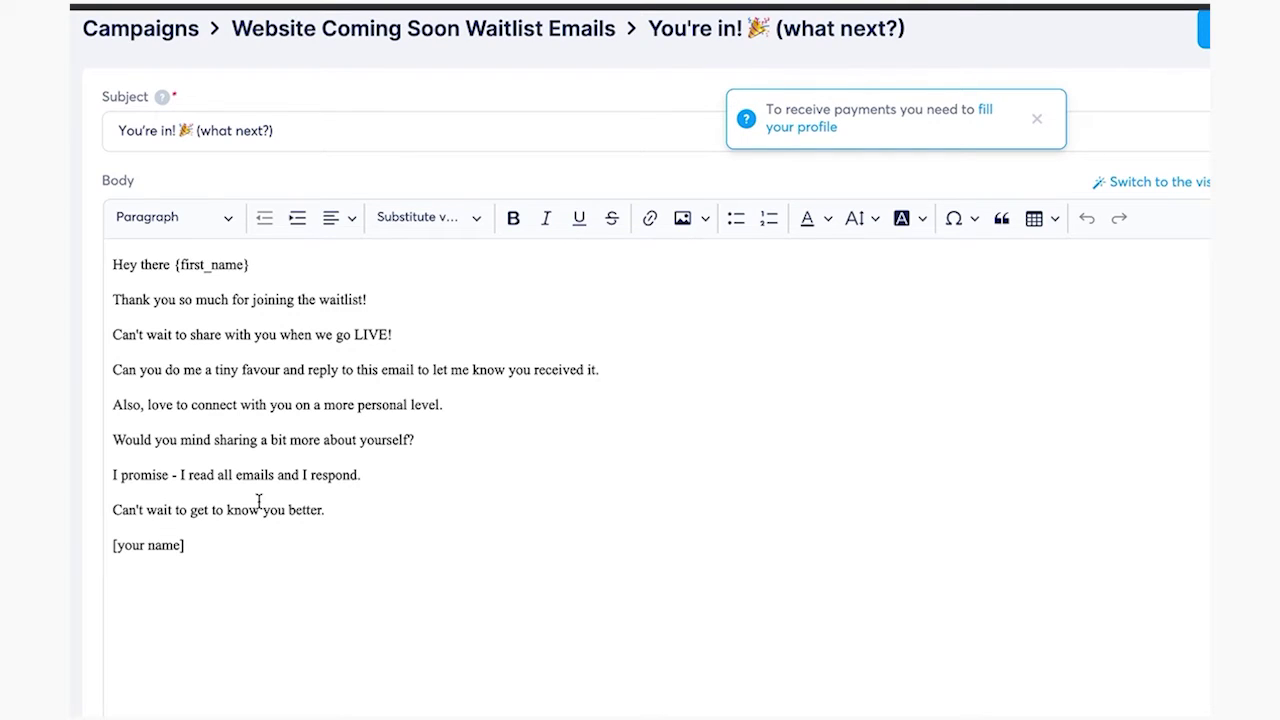
drag(189, 546, 104, 553)
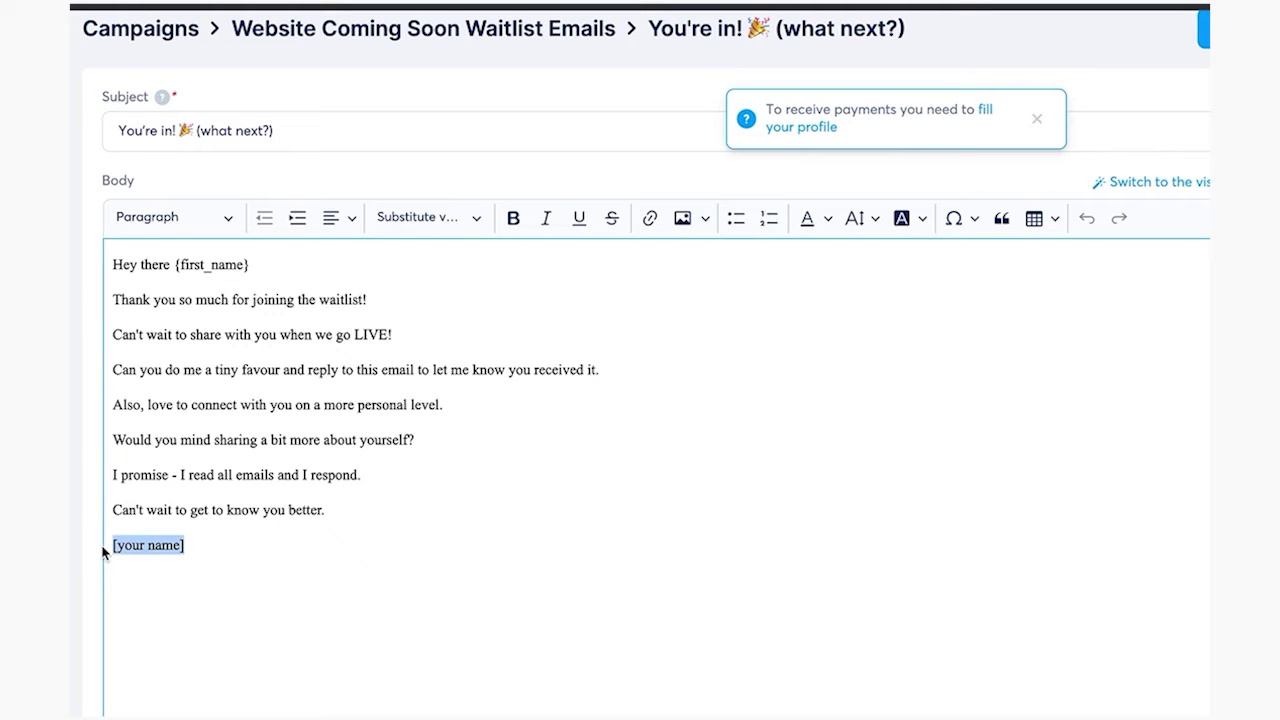
Sign the email with the sender's first name and publish it
text(Eran)
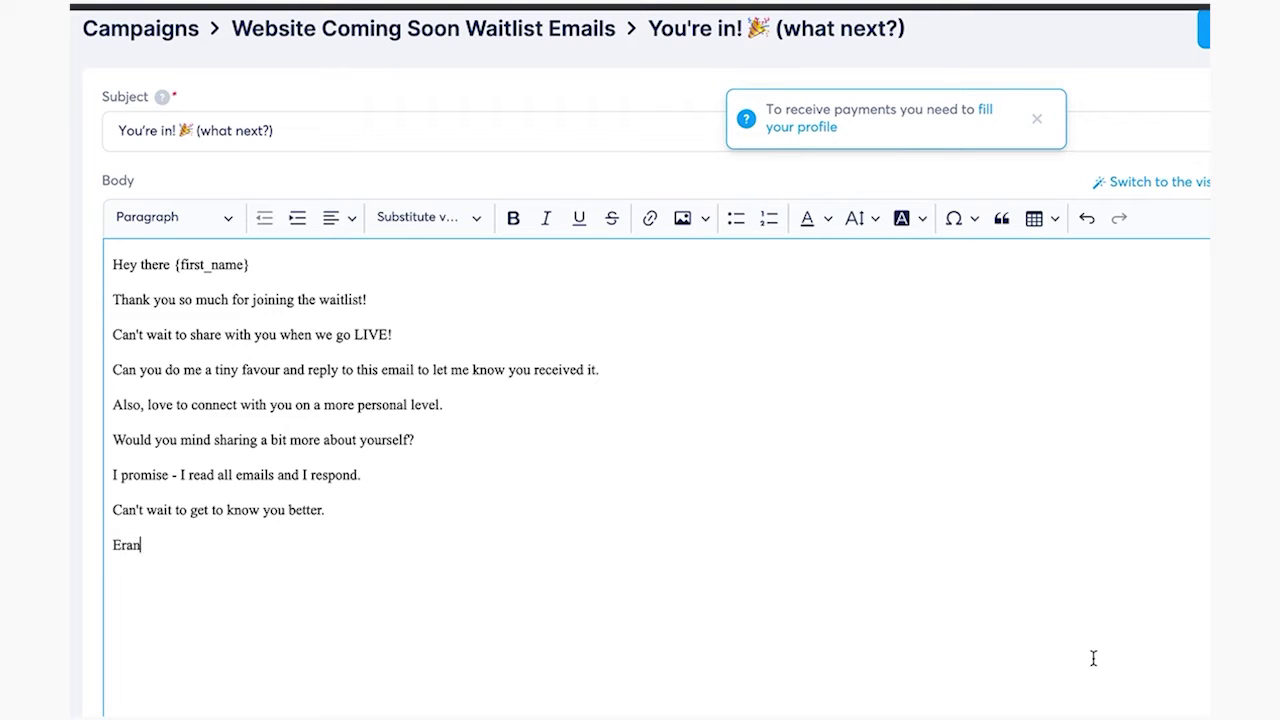
scroll(1093, 658, up, 1)
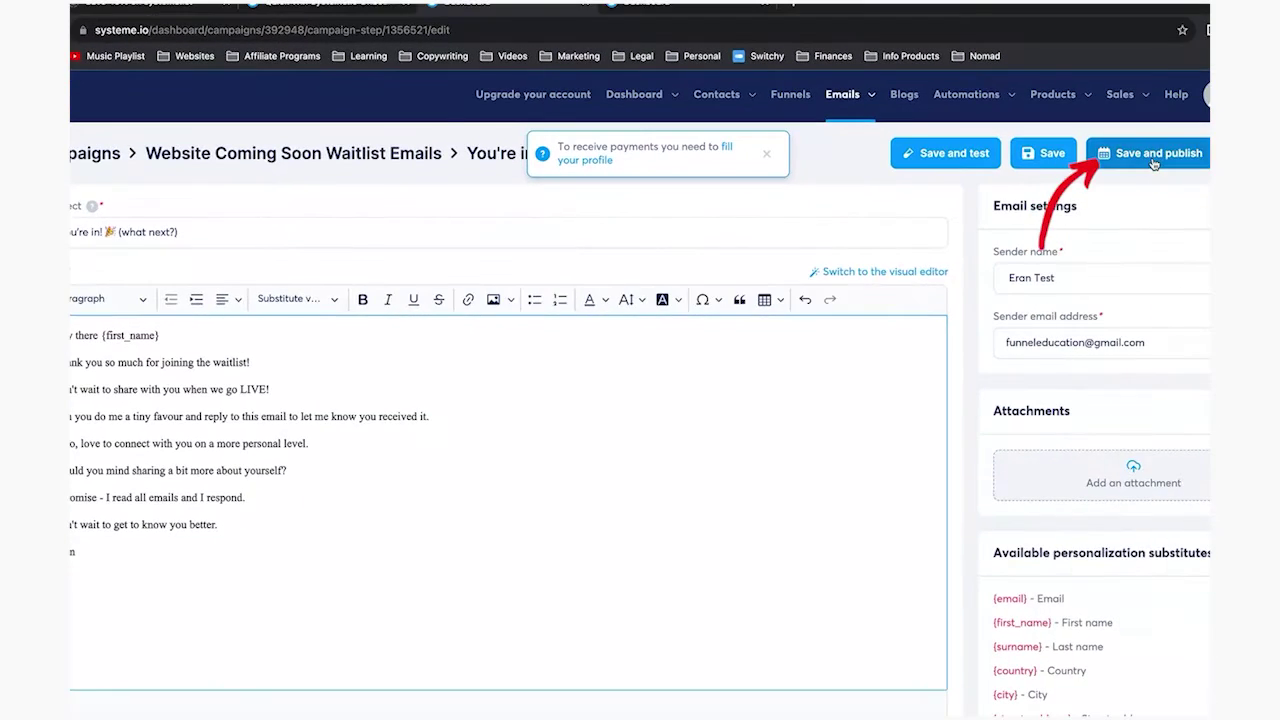
click(1152, 157)
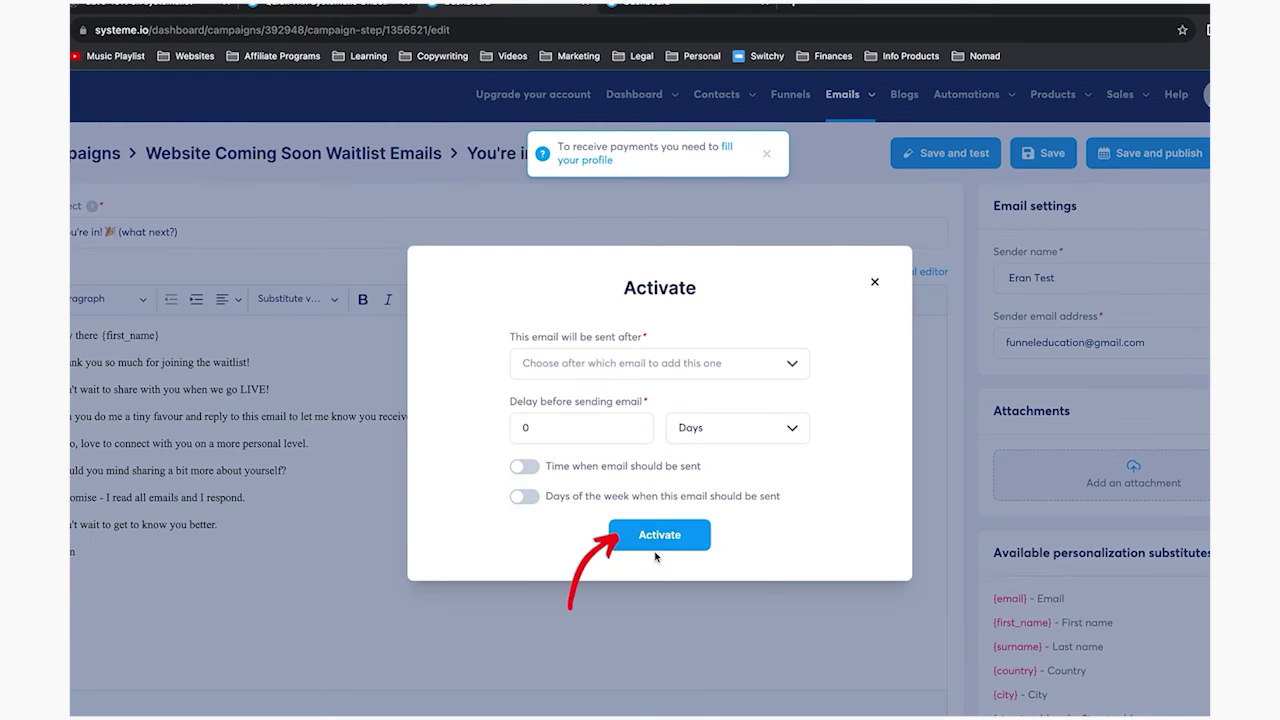
Activate and save the welcome email, then go back to the funnels list
click(660, 535)
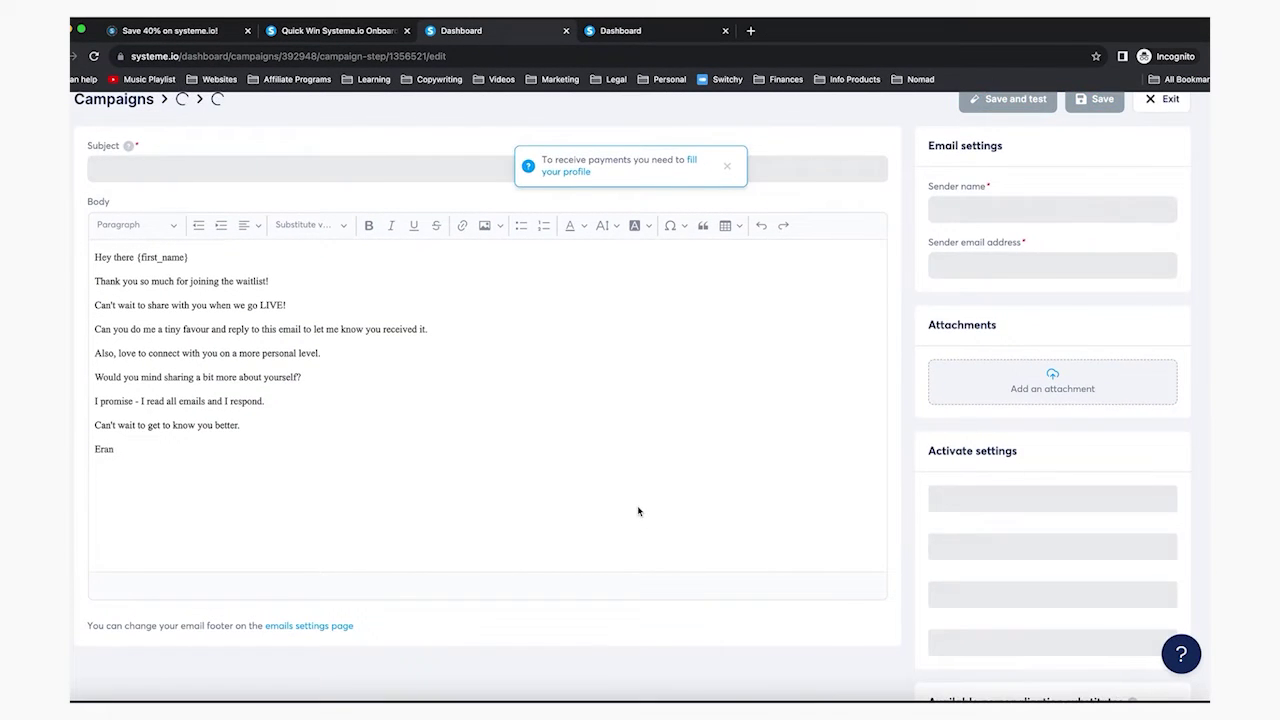
click(1104, 112)
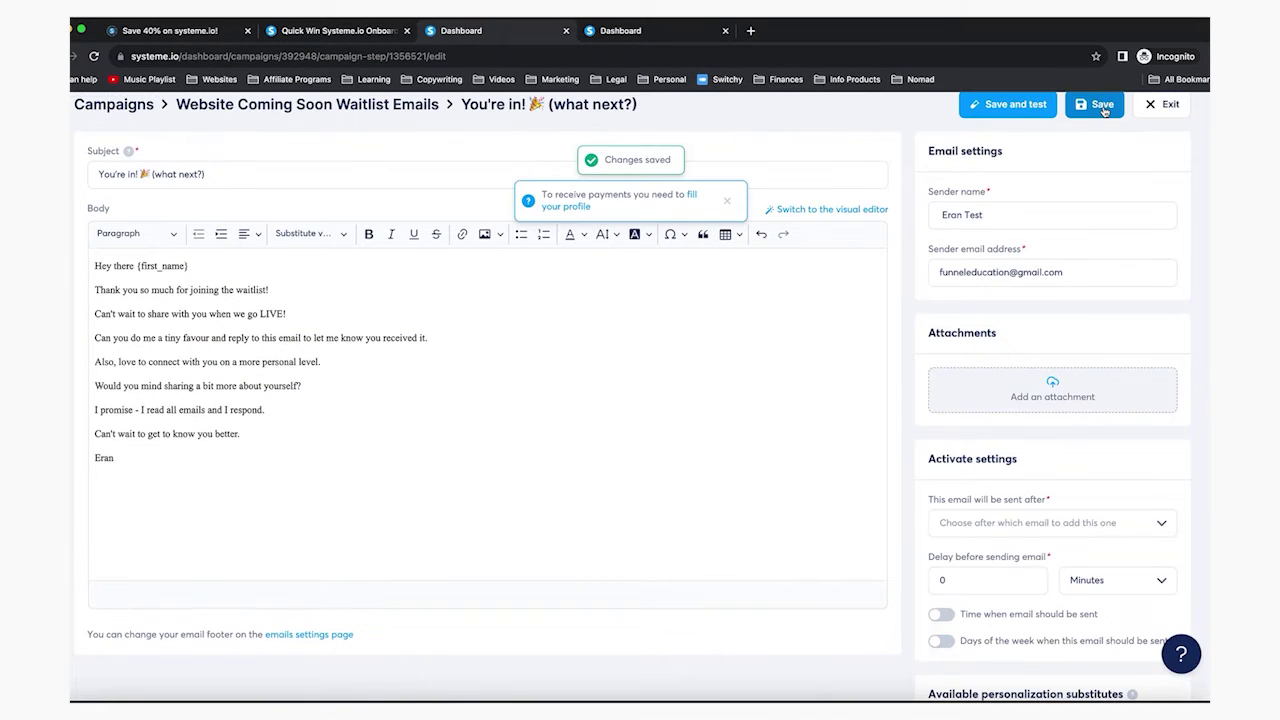
click(290, 104)
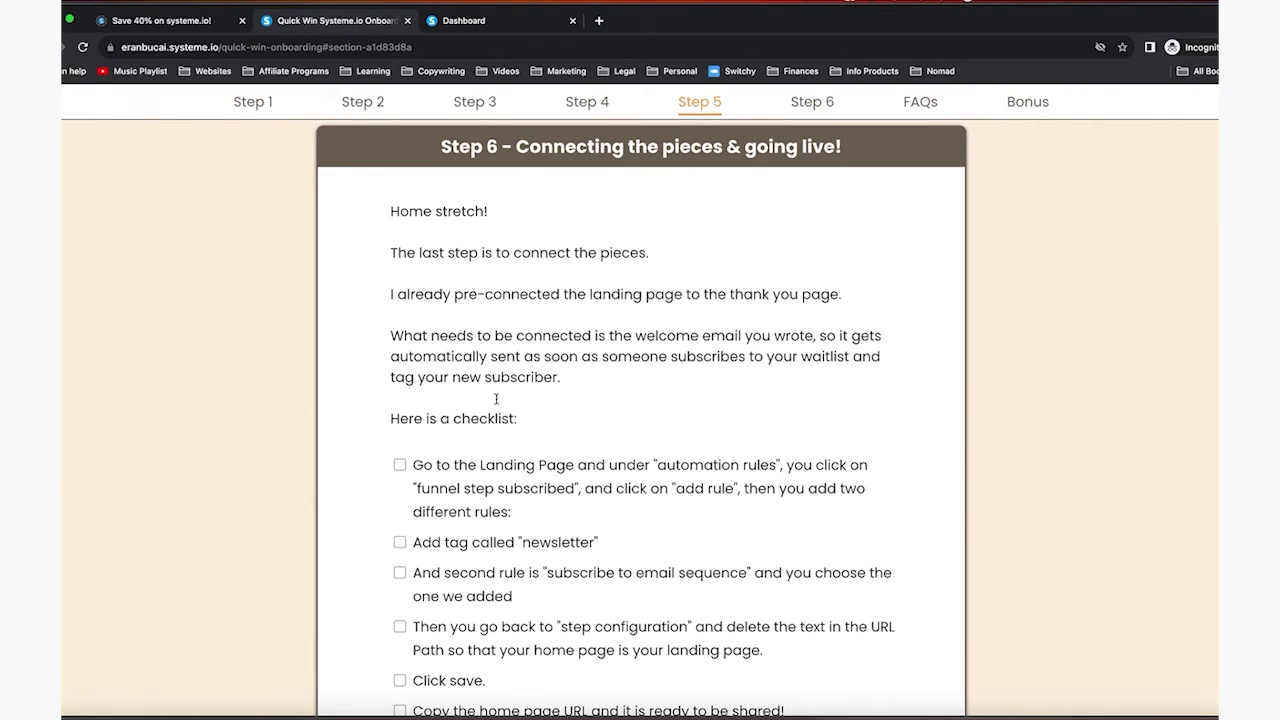
click(466, 22)
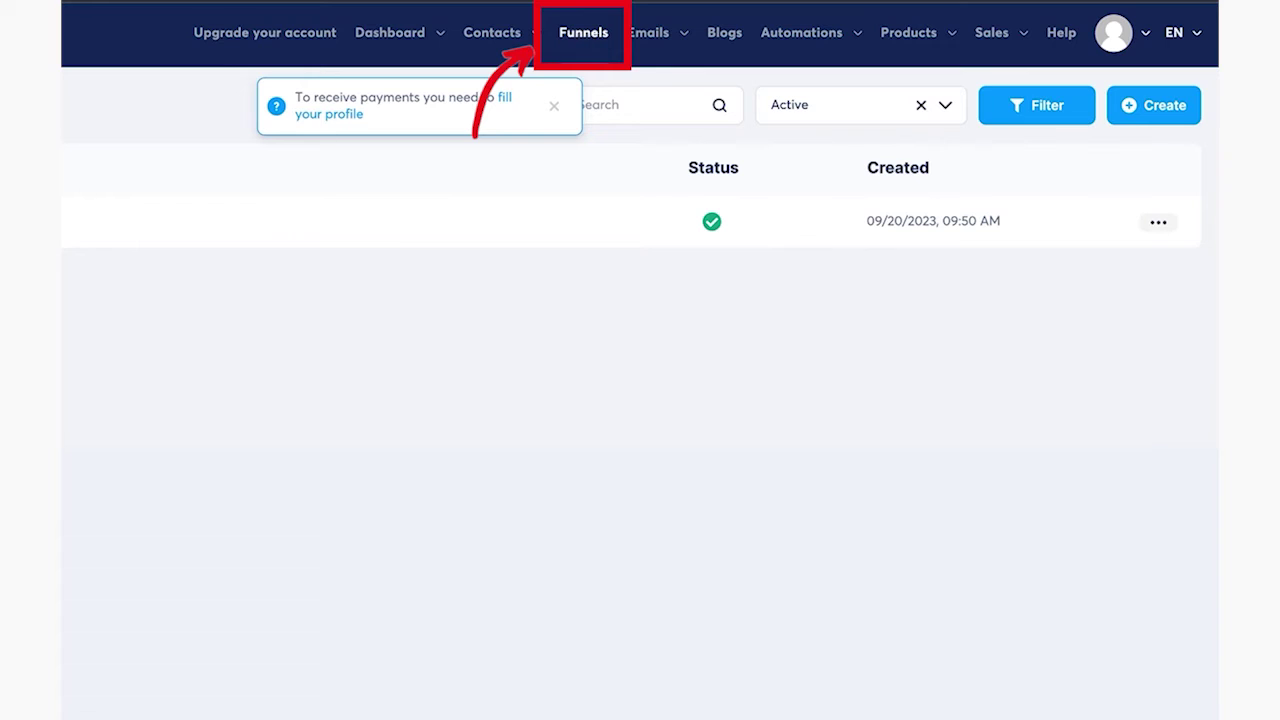
Create a new landing-page automation rule triggered when the form is subscribed
click(90, 220)
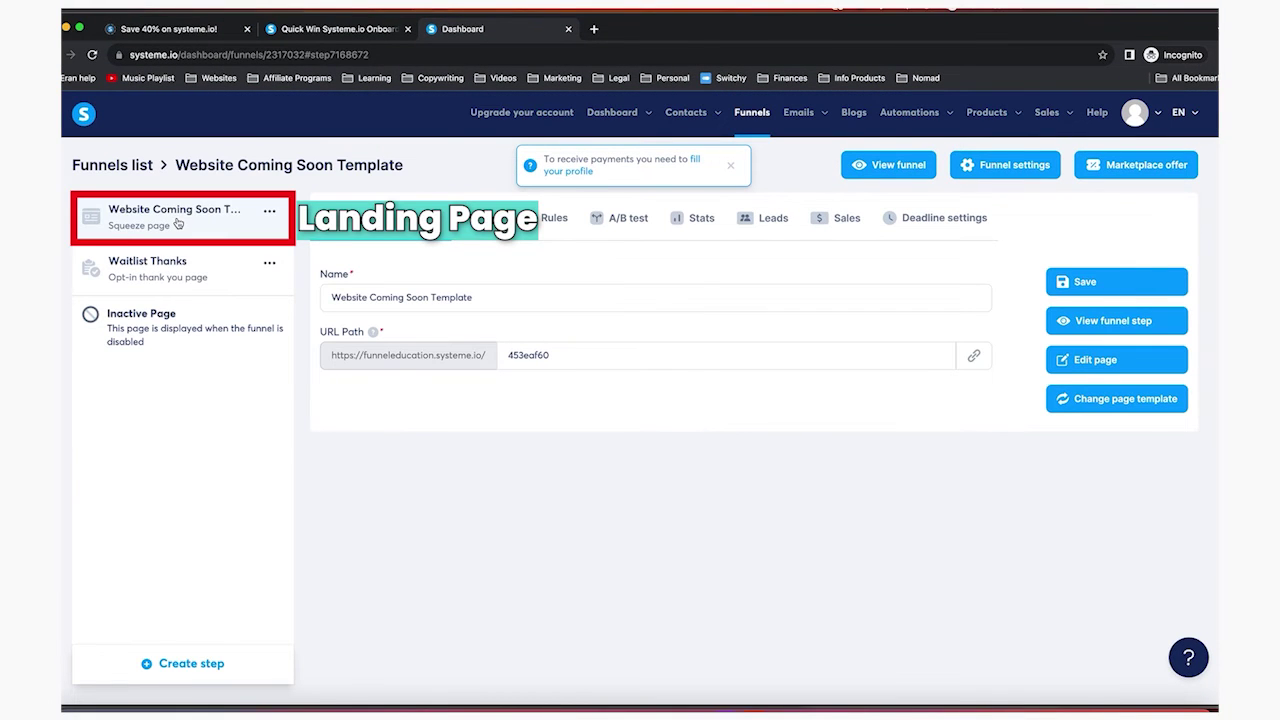
click(520, 220)
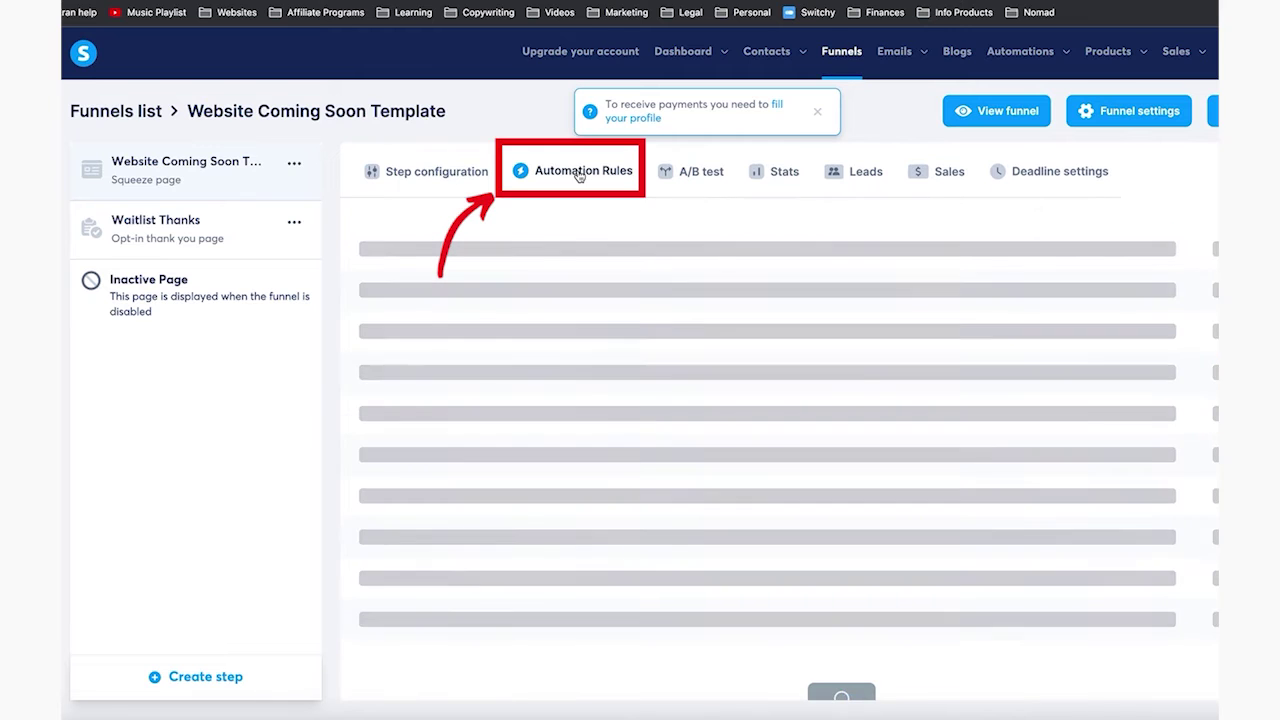
click(855, 592)
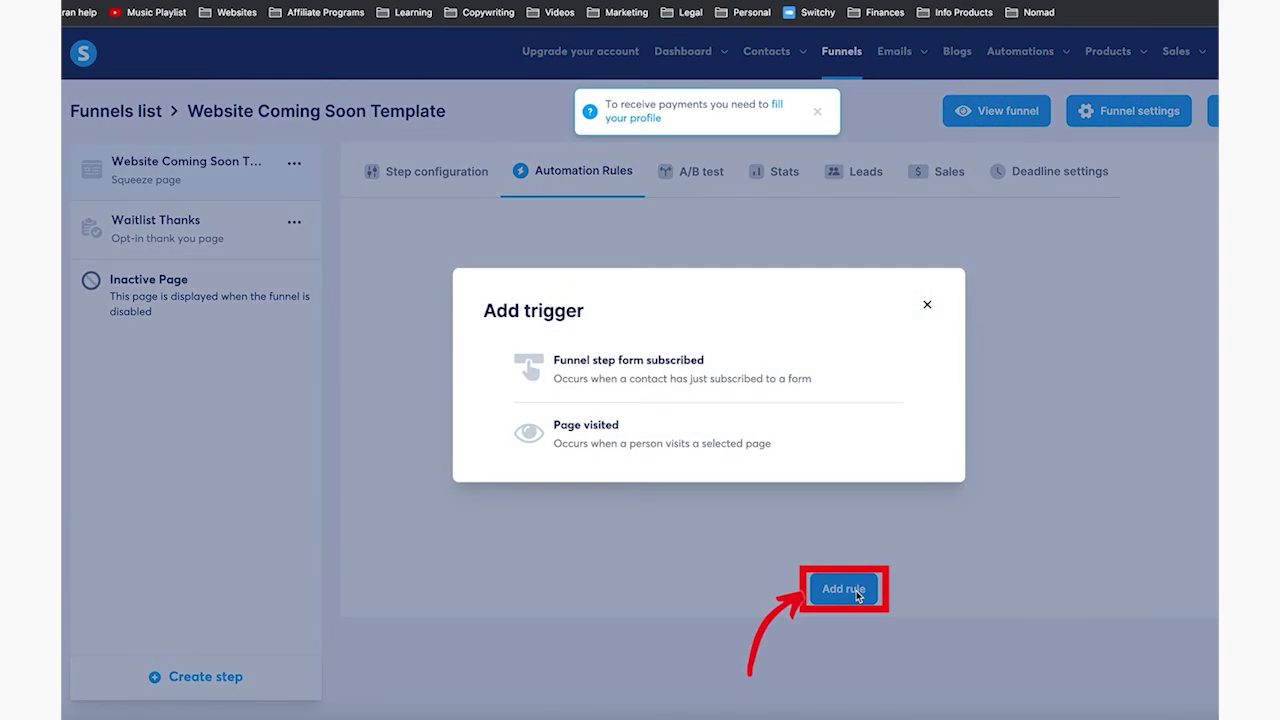
click(682, 378)
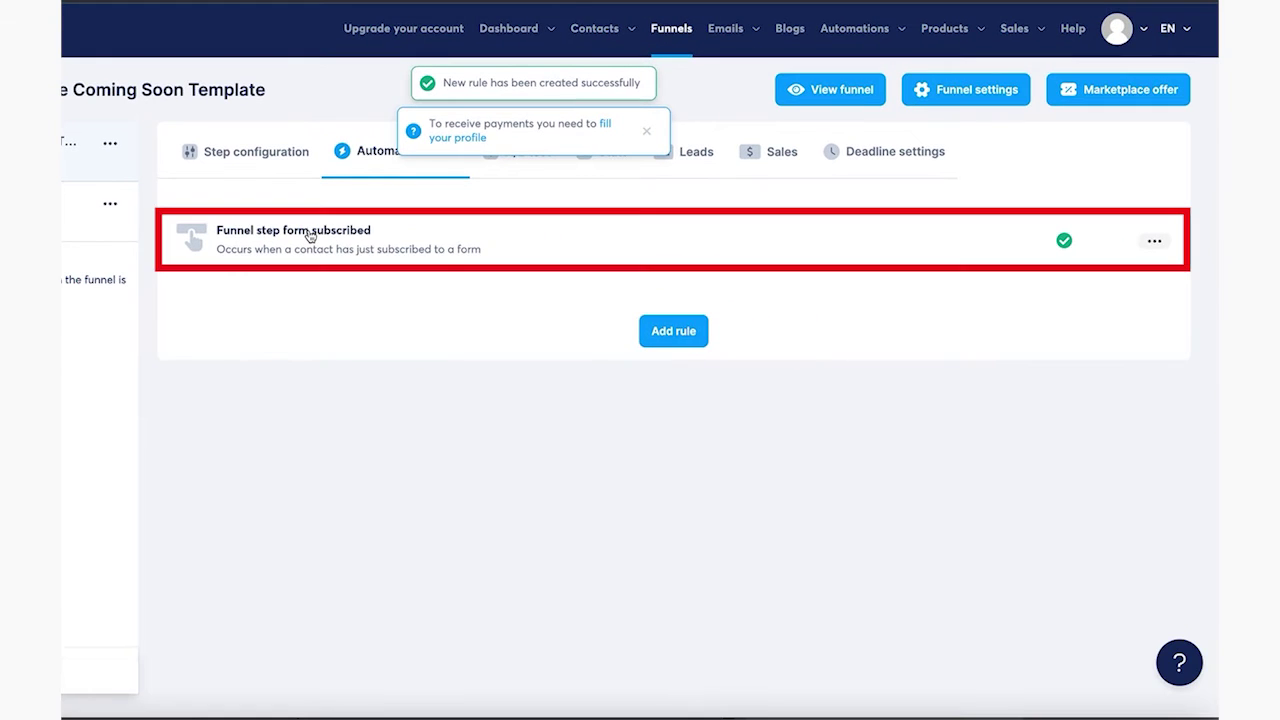
click(310, 234)
Add an action subscribing contacts to the Website Coming Soon Waitlist Emails campaign
click(1010, 240)
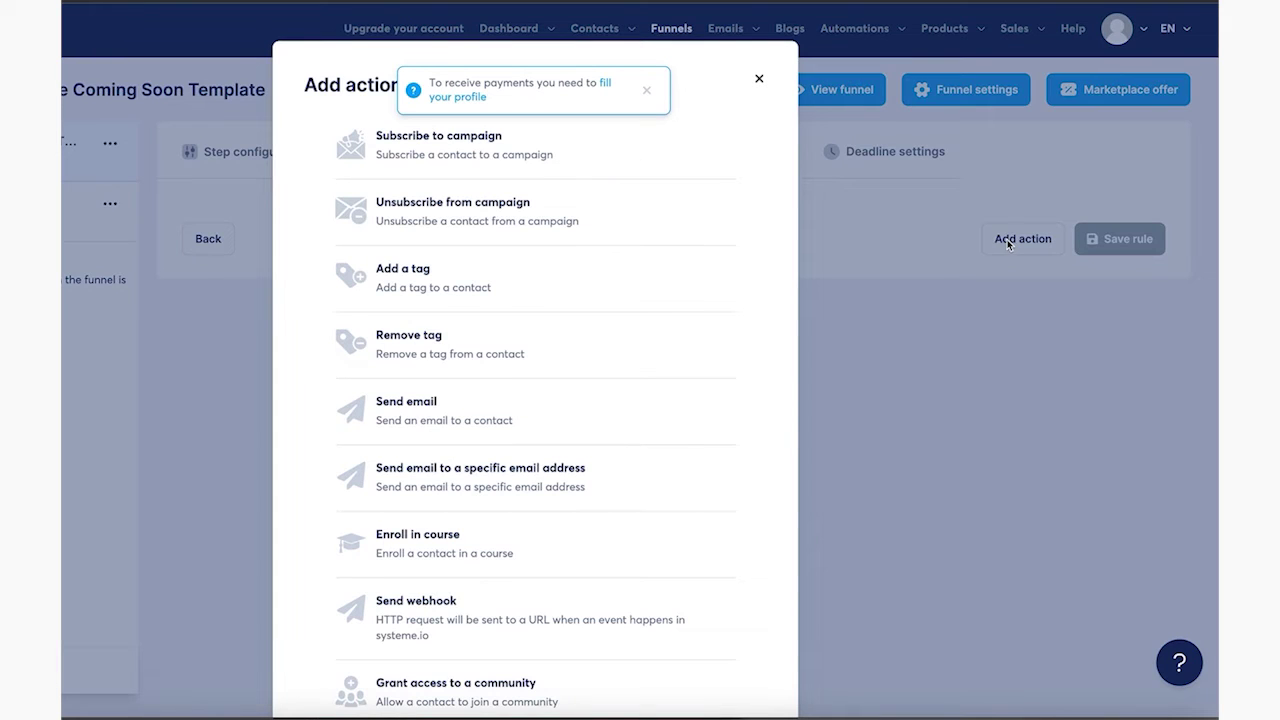
click(470, 154)
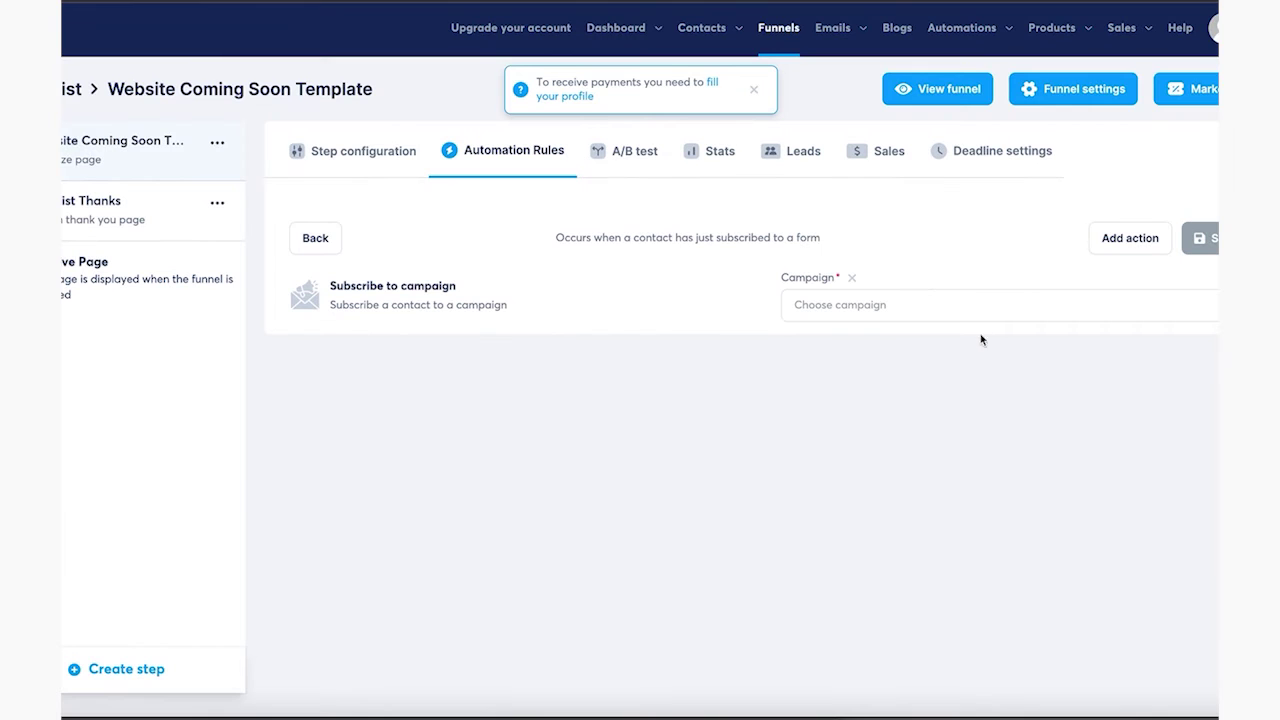
click(996, 306)
click(805, 340)
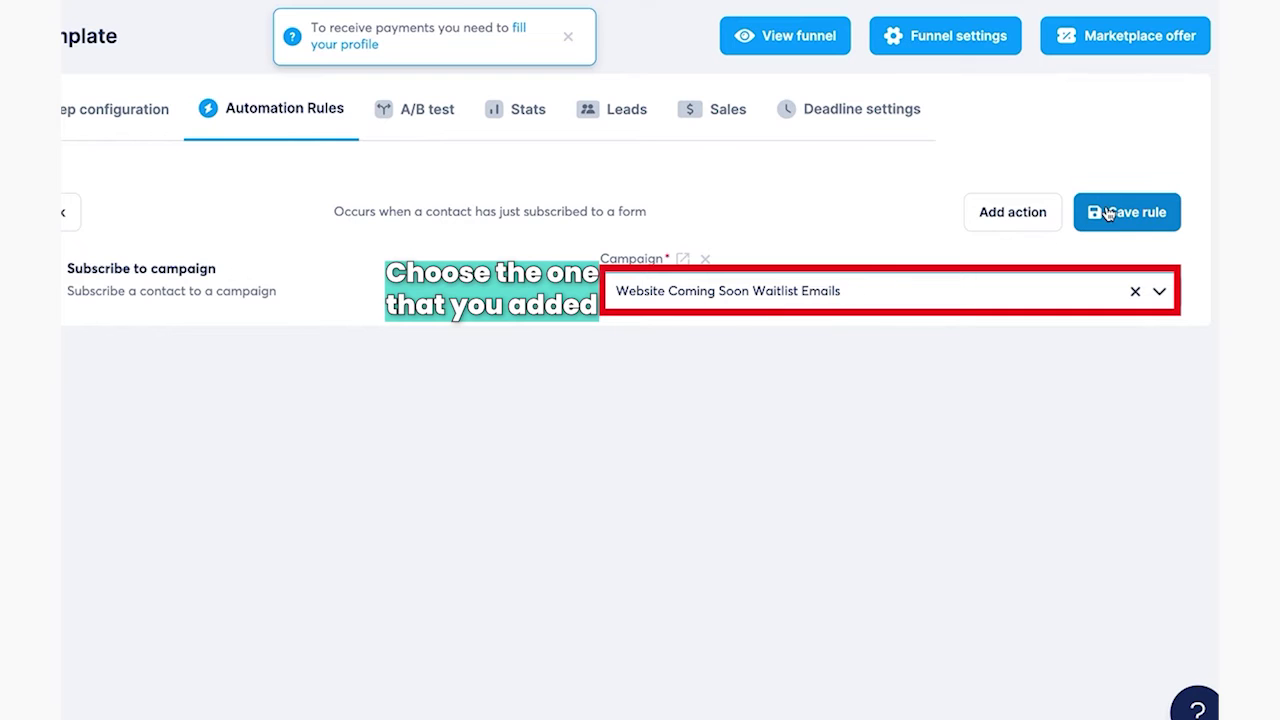
Add a second action tagging contacts with a new Newsletter tag, and save the rule
click(1020, 217)
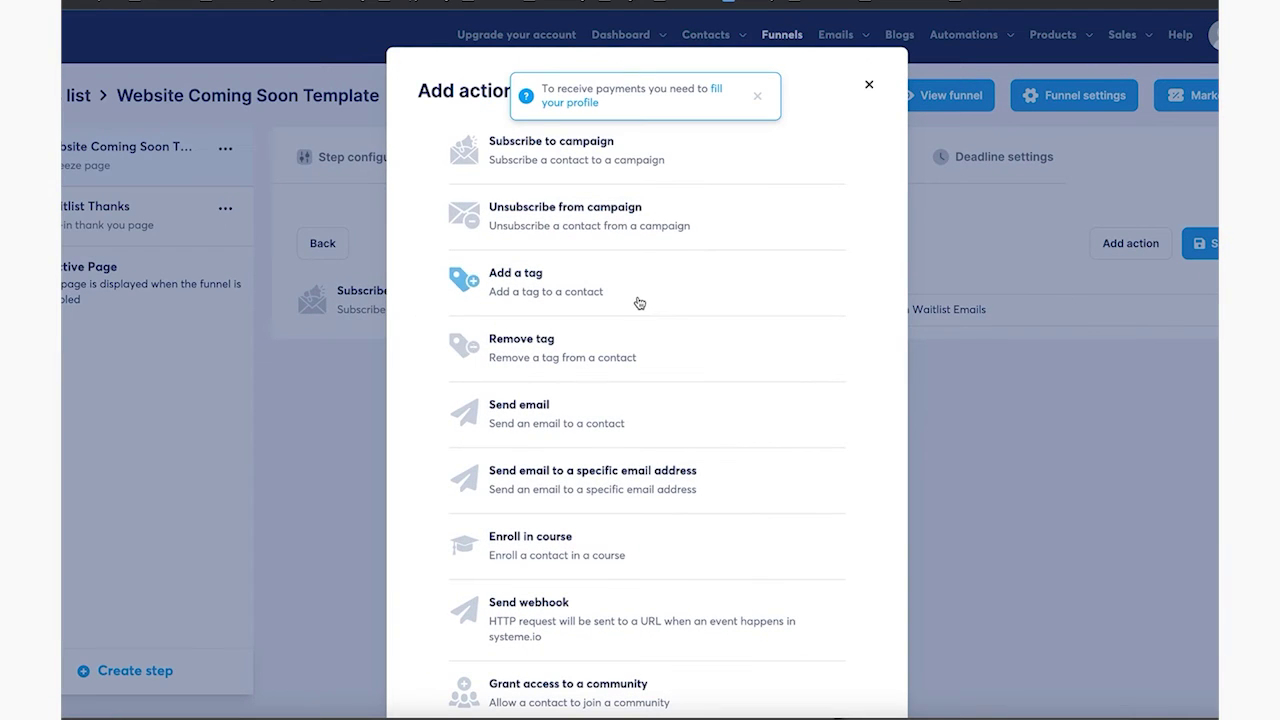
click(639, 303)
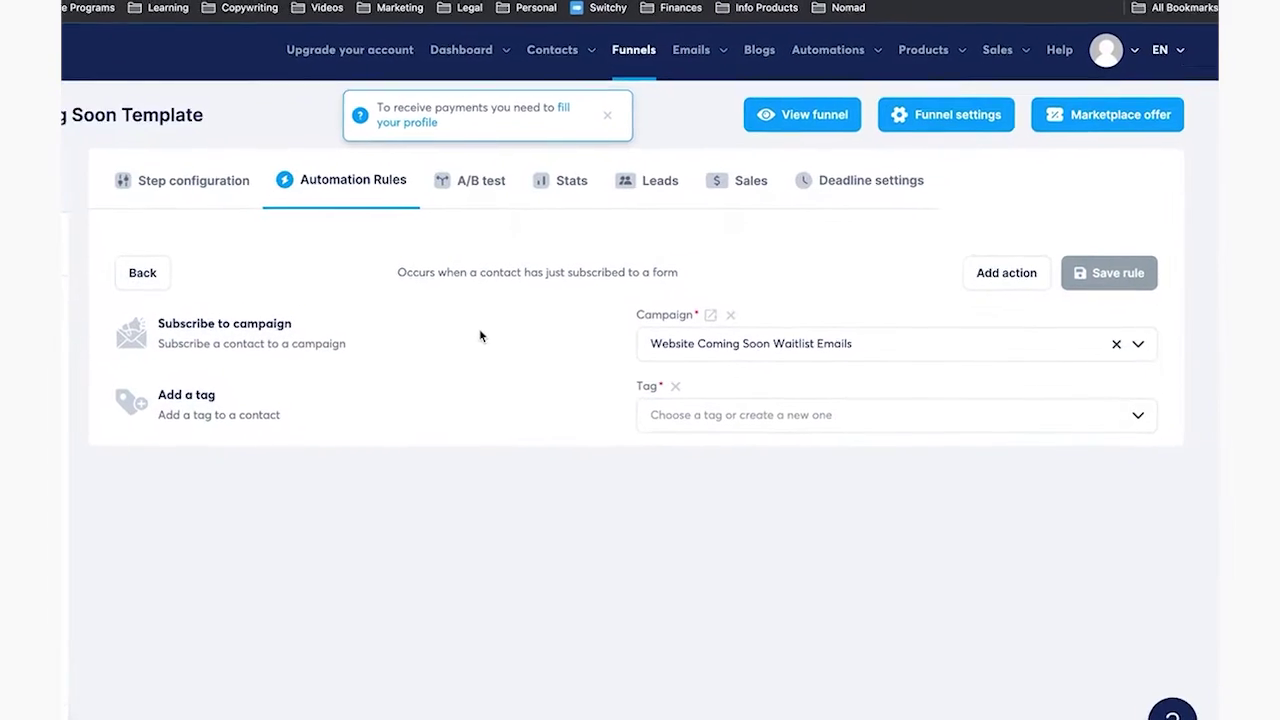
click(817, 376)
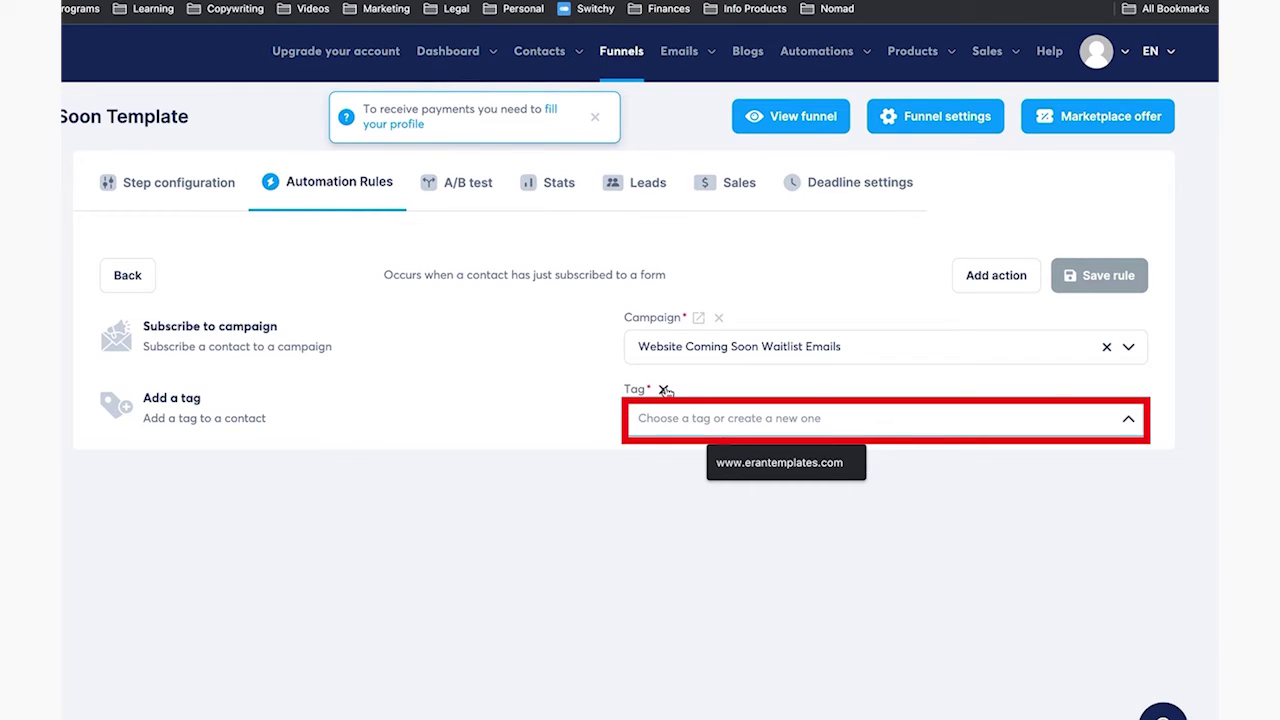
text(Newsletter)
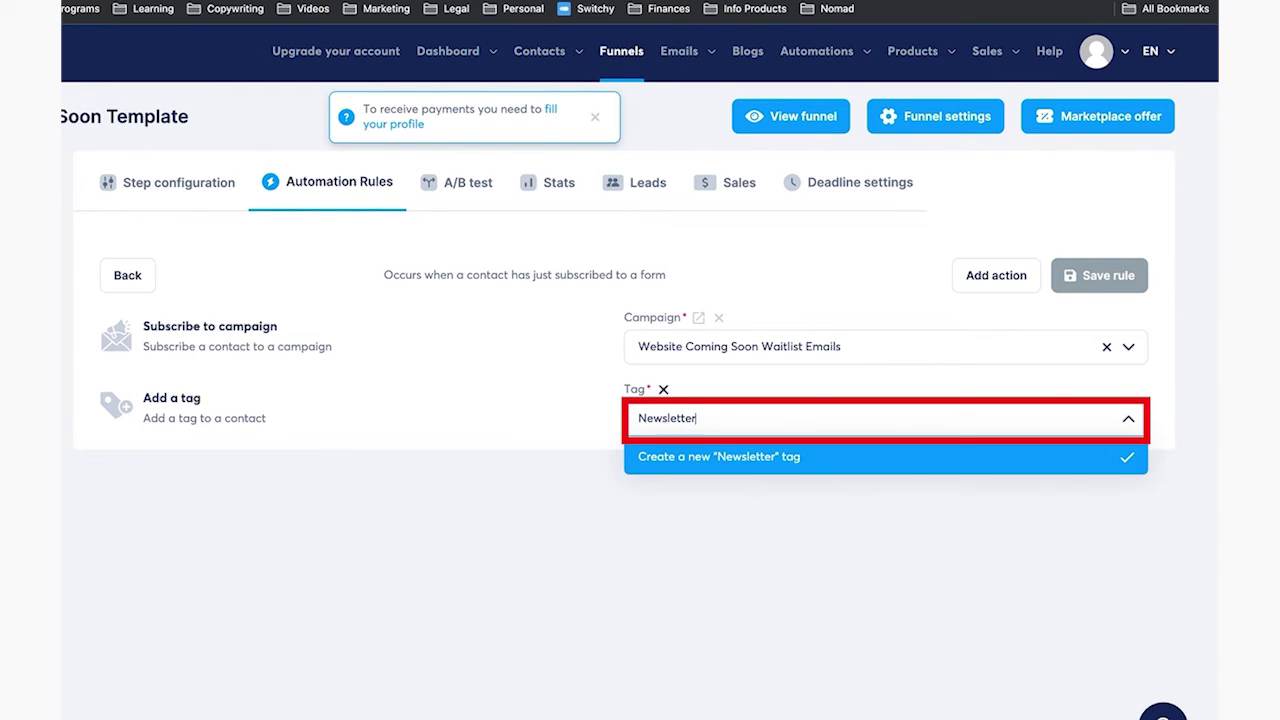
key(Return)
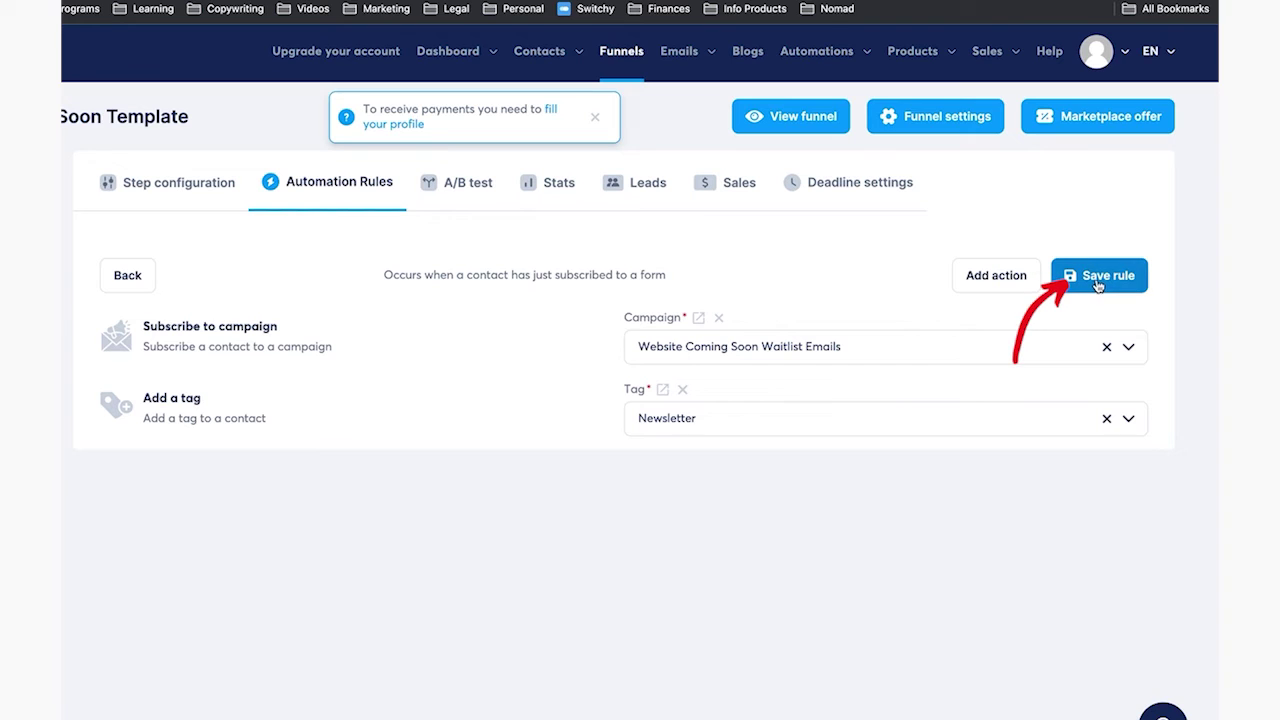
click(1098, 280)
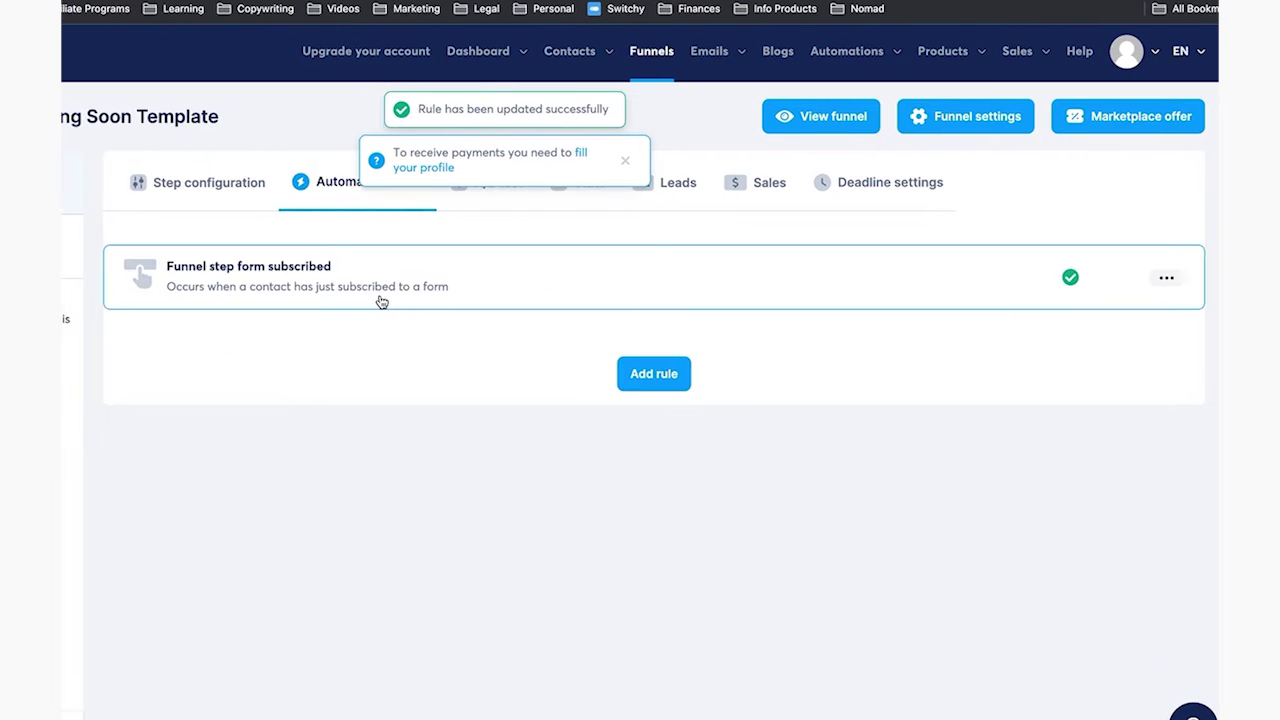
Reopen the saved rule, dismiss the payment-profile notice, and save it again
click(370, 294)
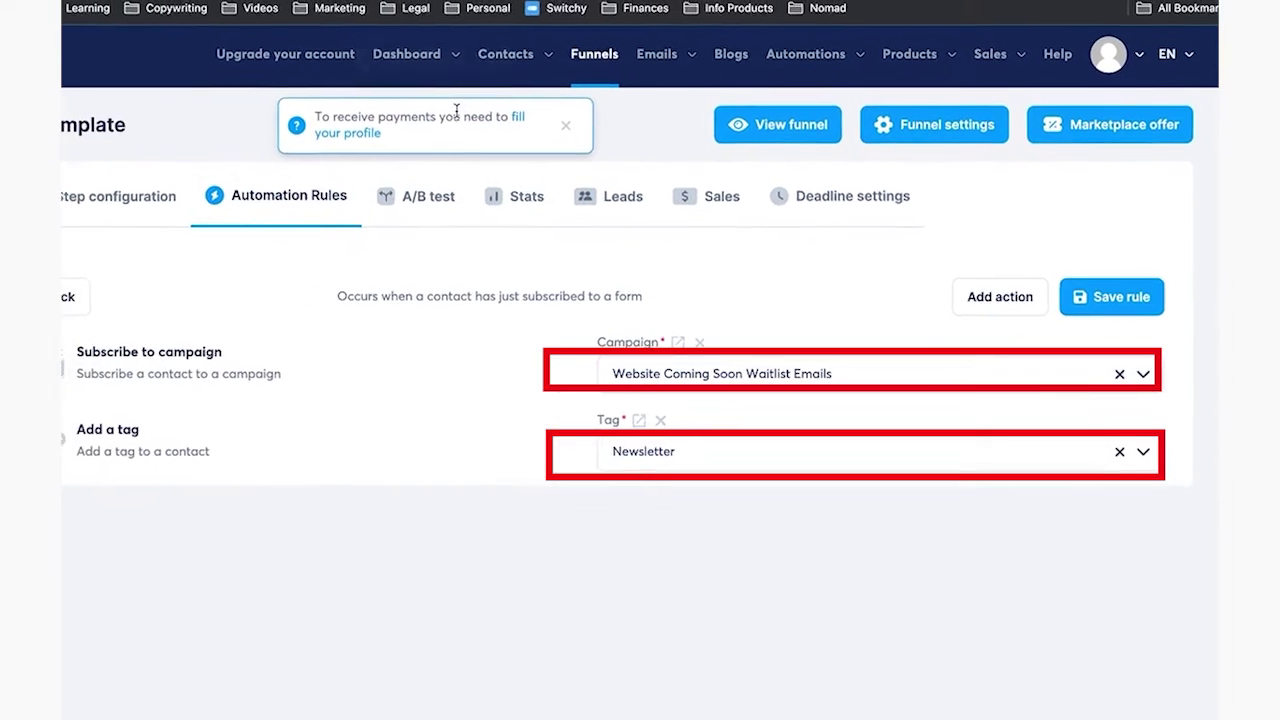
click(565, 125)
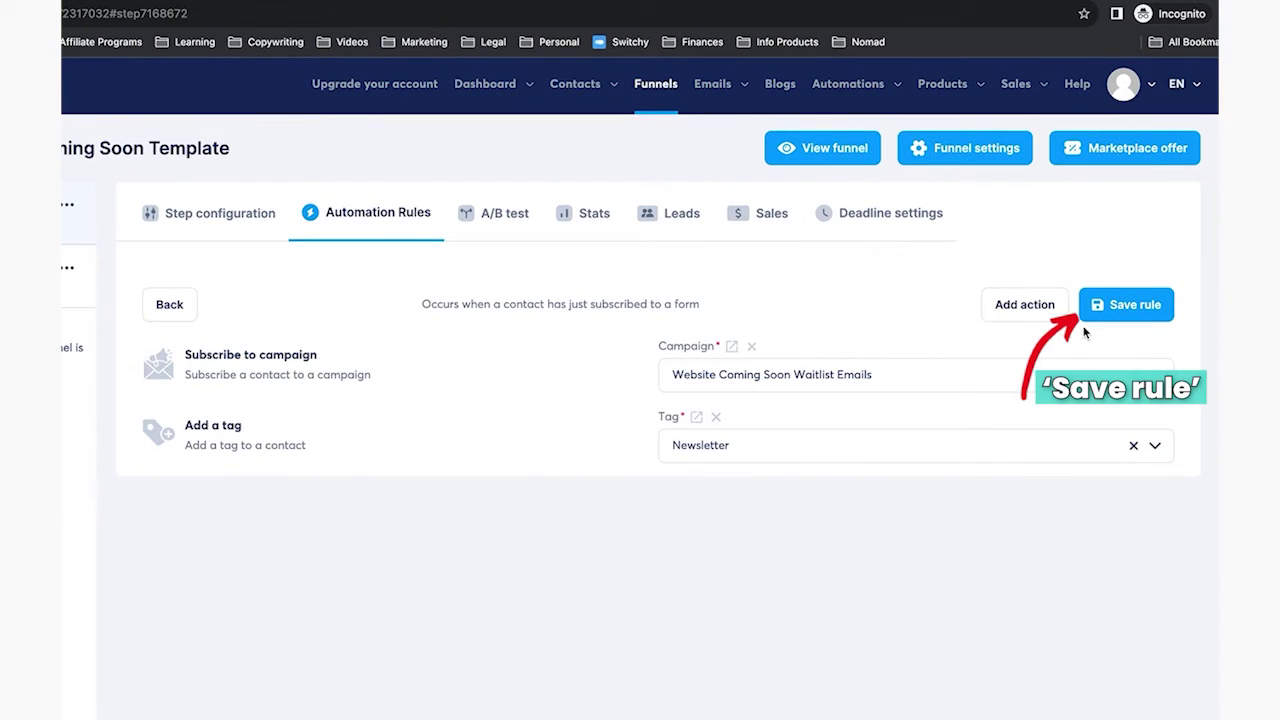
click(1126, 304)
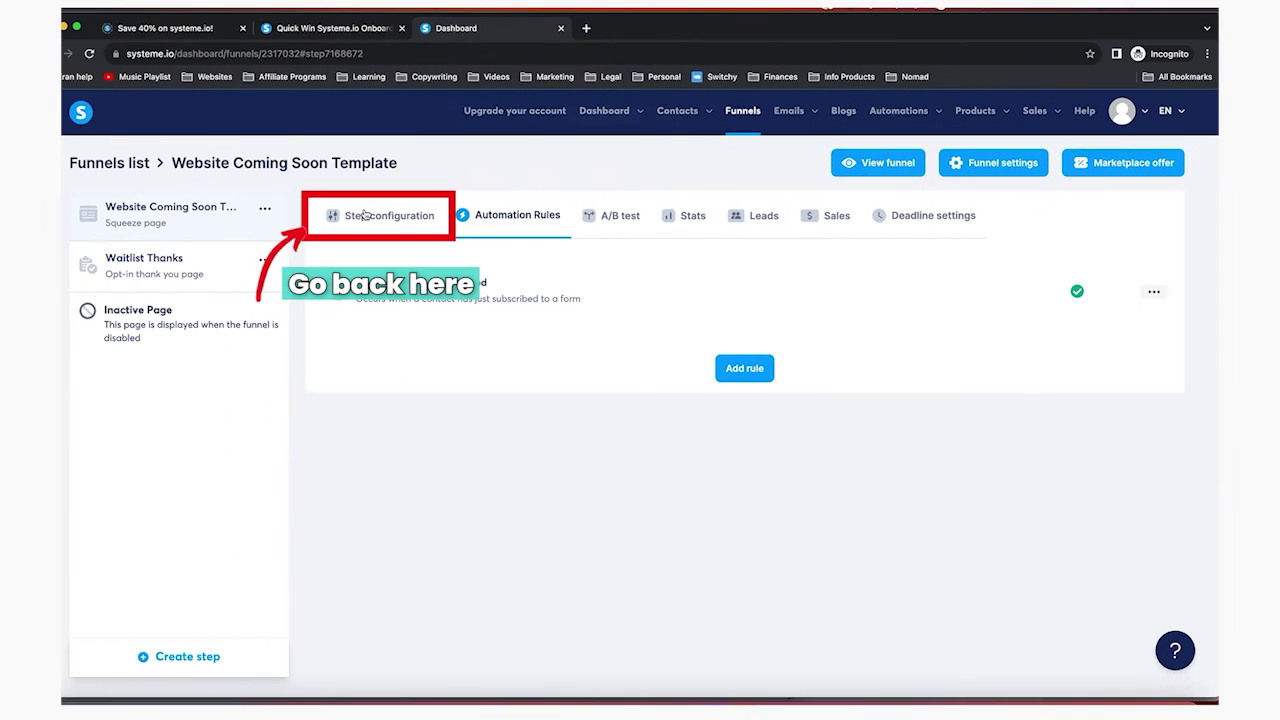
Clear the coming-soon step's URL path, save the step, and copy the page's public link
click(190, 191)
drag(557, 349, 479, 349)
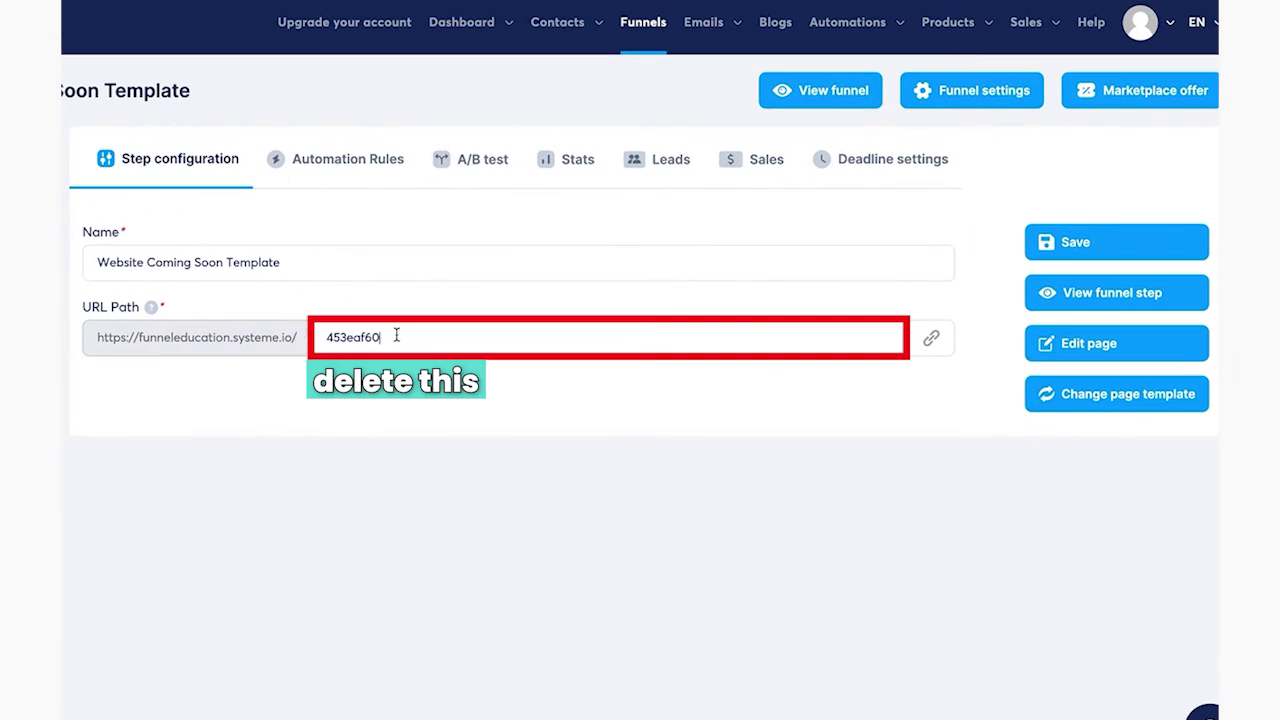
key(BackSpace)
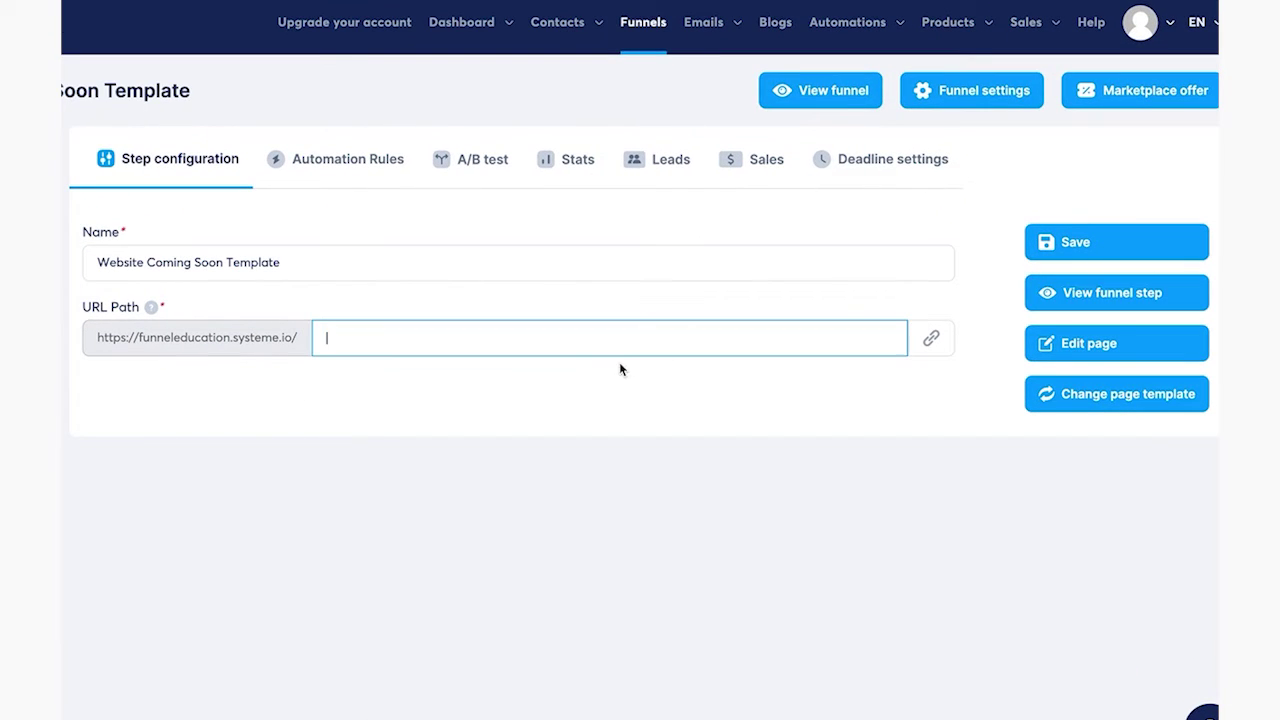
click(1122, 244)
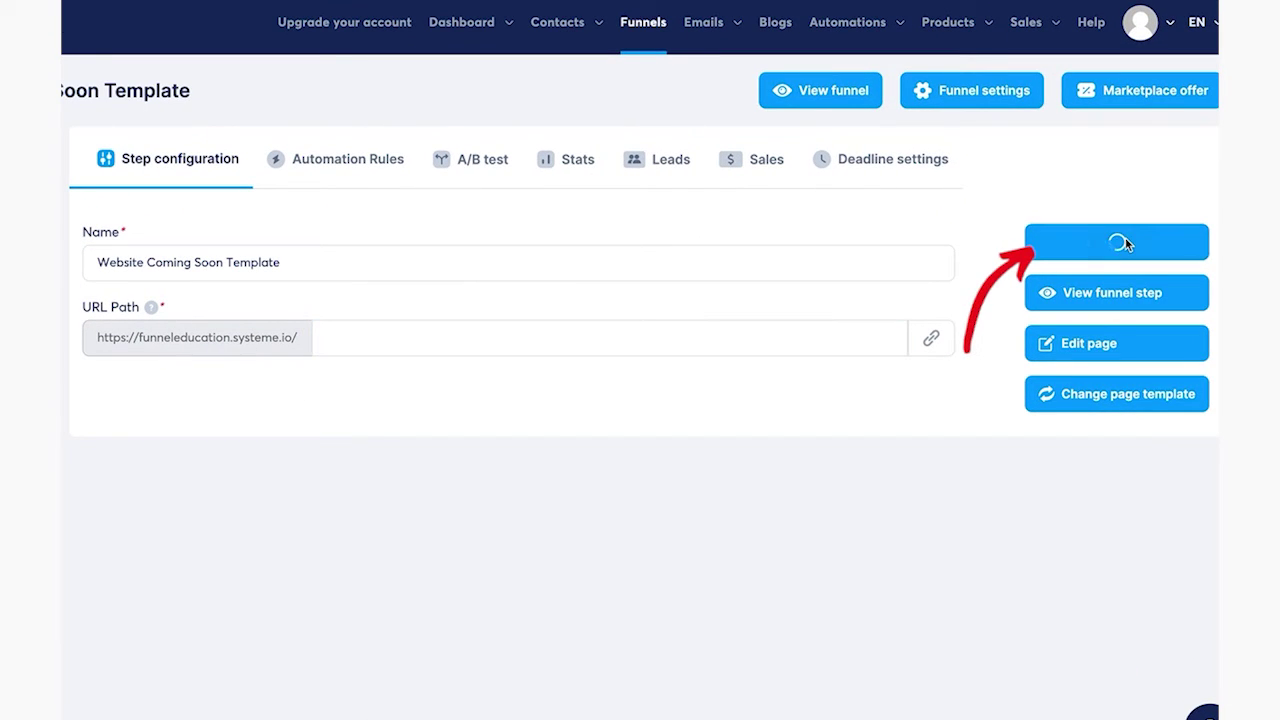
click(931, 339)
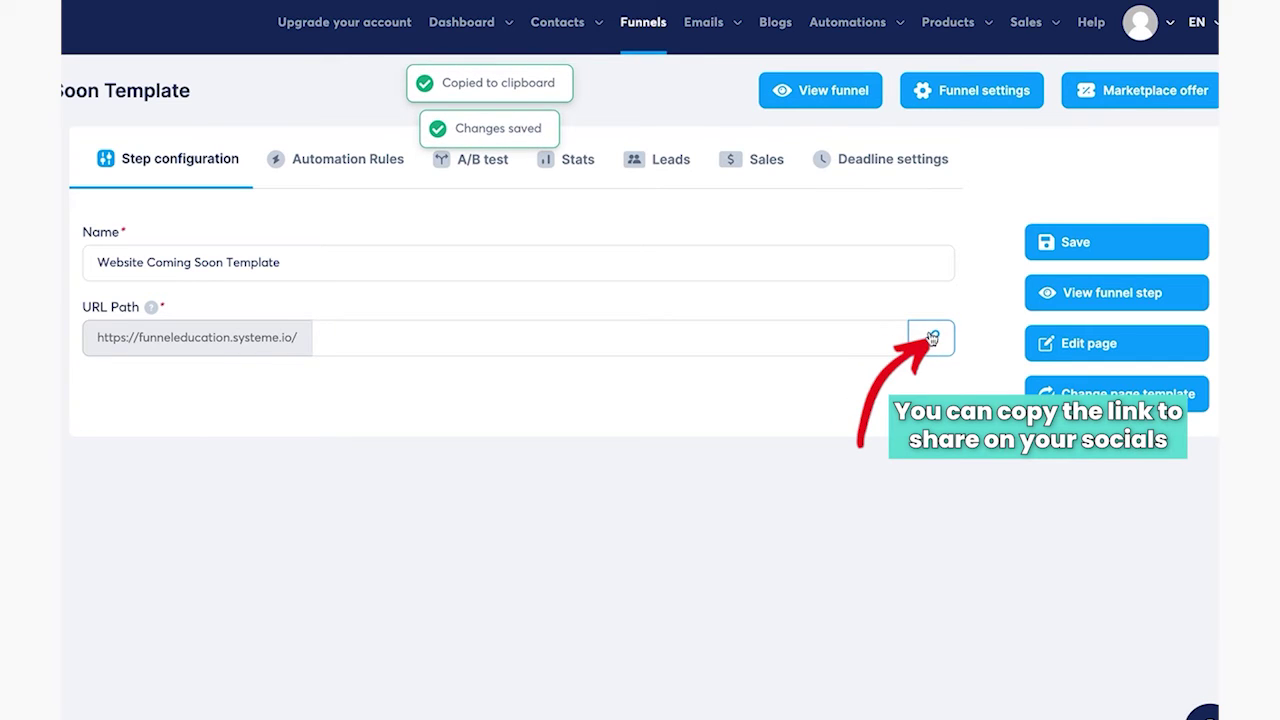
click(932, 339)
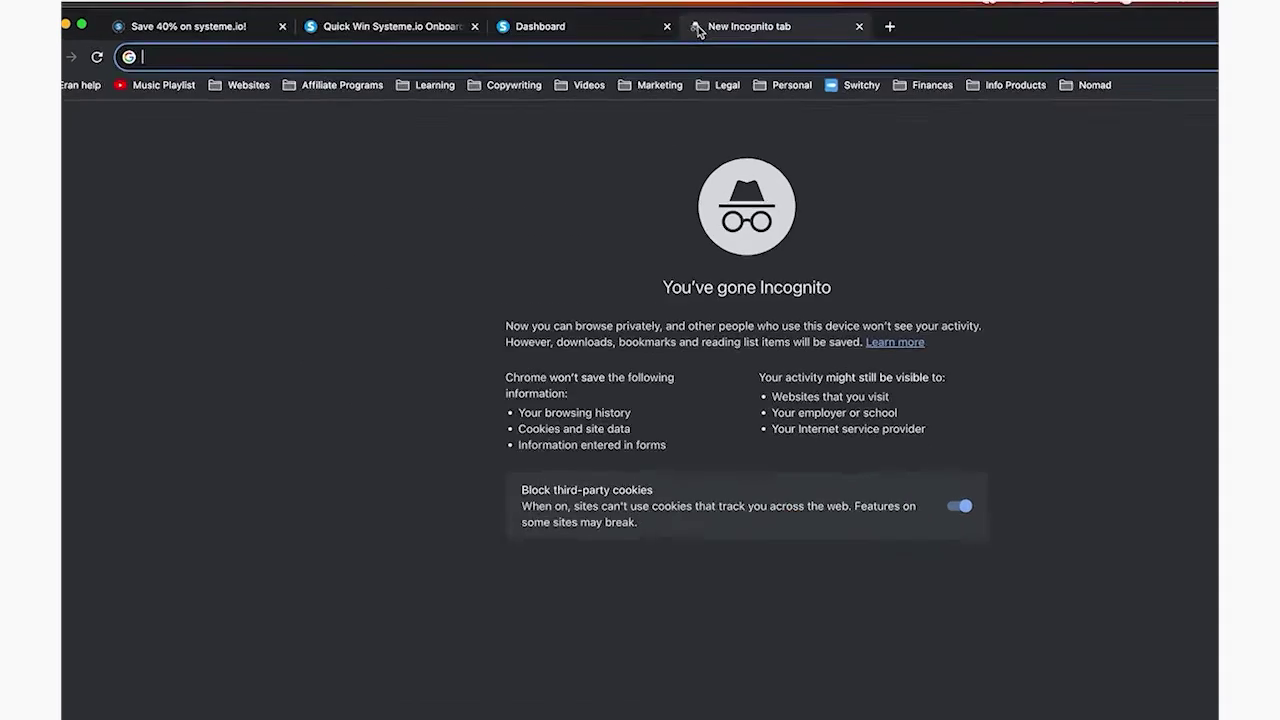
Load the live coming-soon page from the copied link, without the trailing slash
key(super+v)
key(BackSpace)
key(Return)
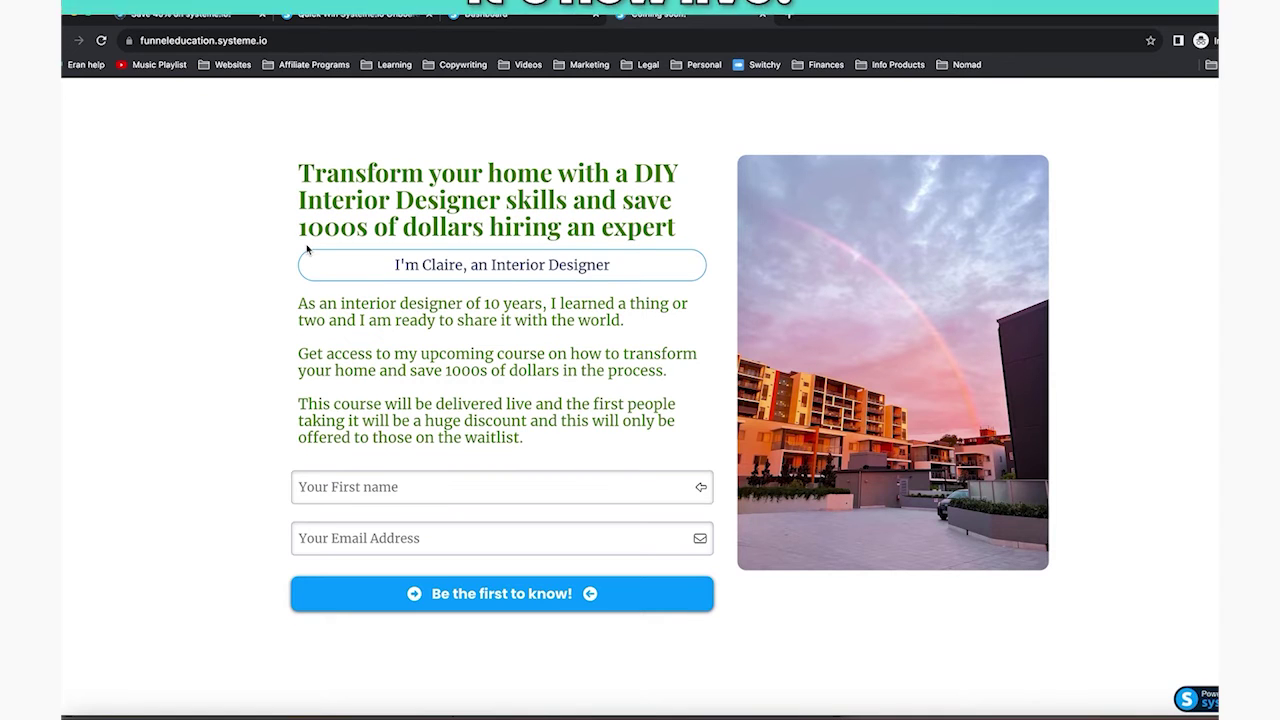
Submit the signup form with first name 'test' and a saved email address
click(394, 484)
text(test ebuc)
key(BackSpace)
key(BackSpace)
key(BackSpace)
key(BackSpace)
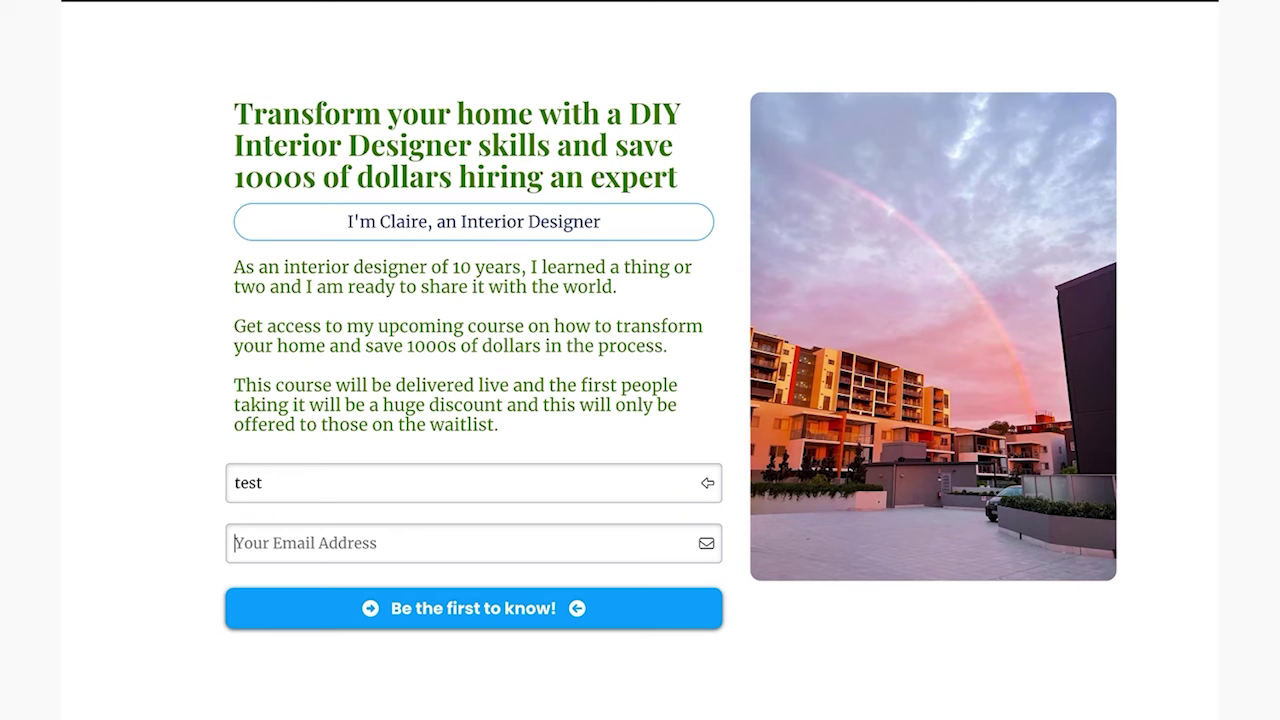
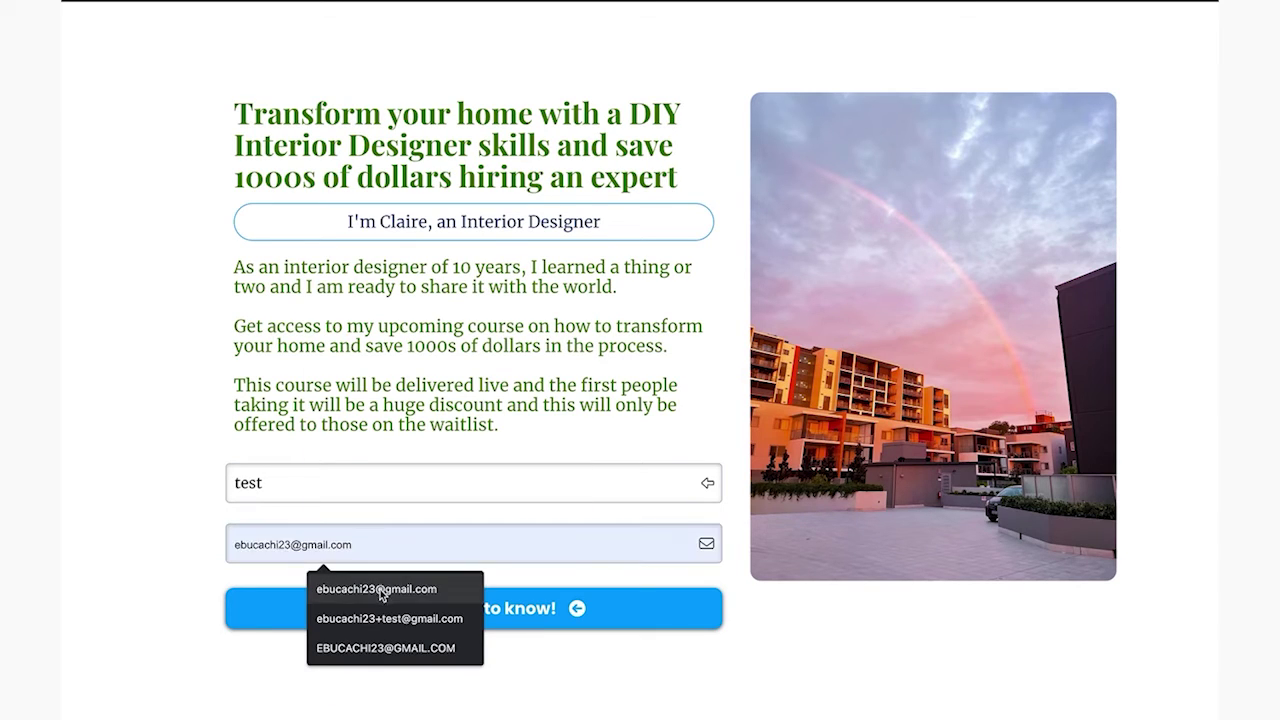
click(380, 590)
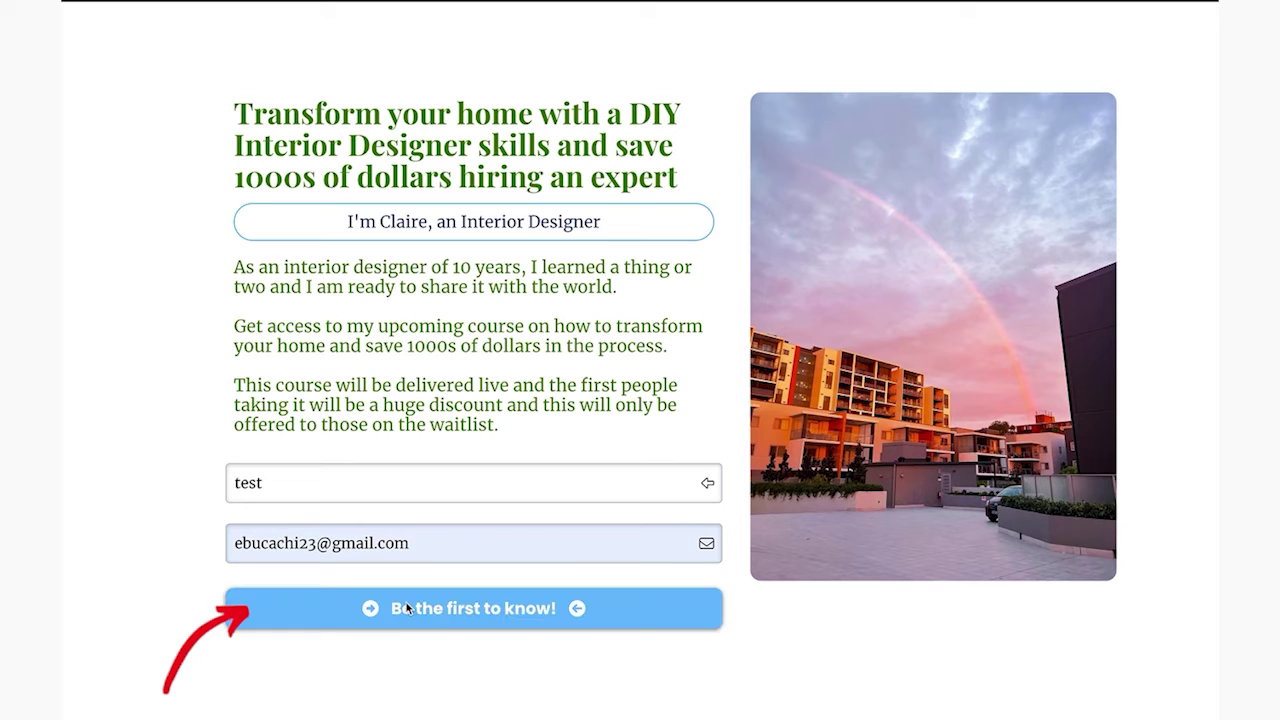
click(406, 608)
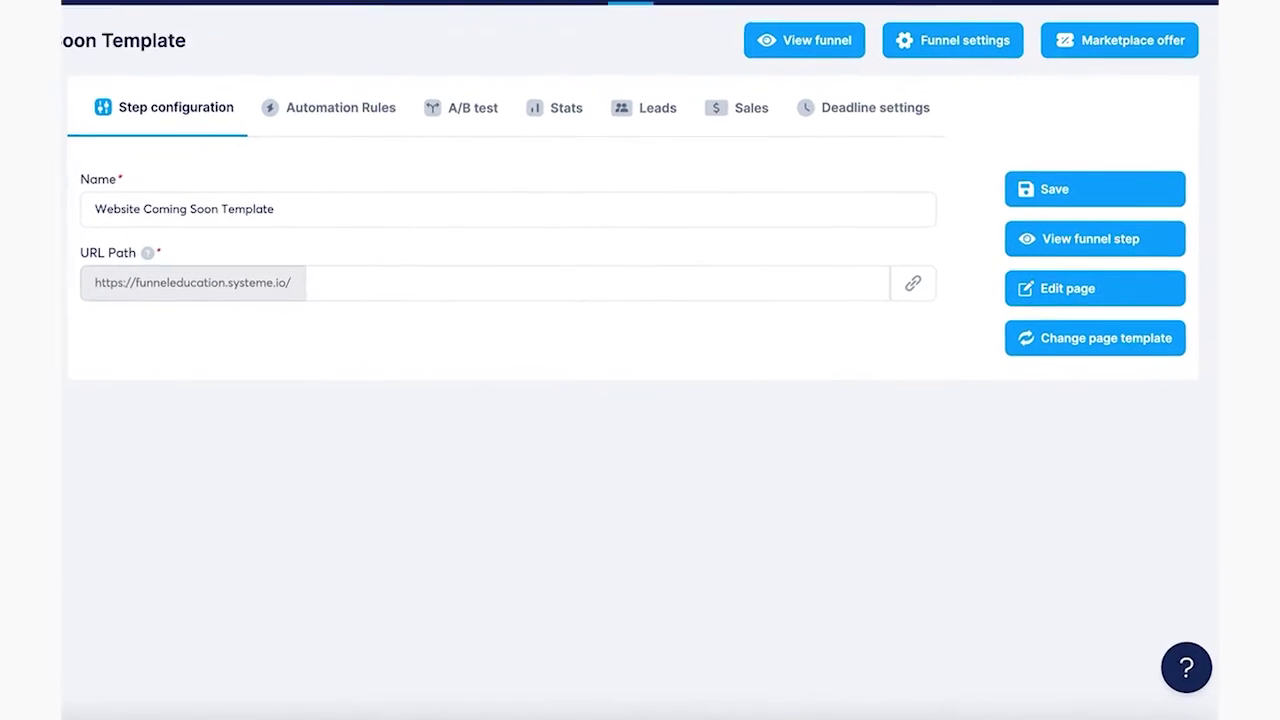
Open the new lead's contact record from the funnel step's Leads list
click(663, 102)
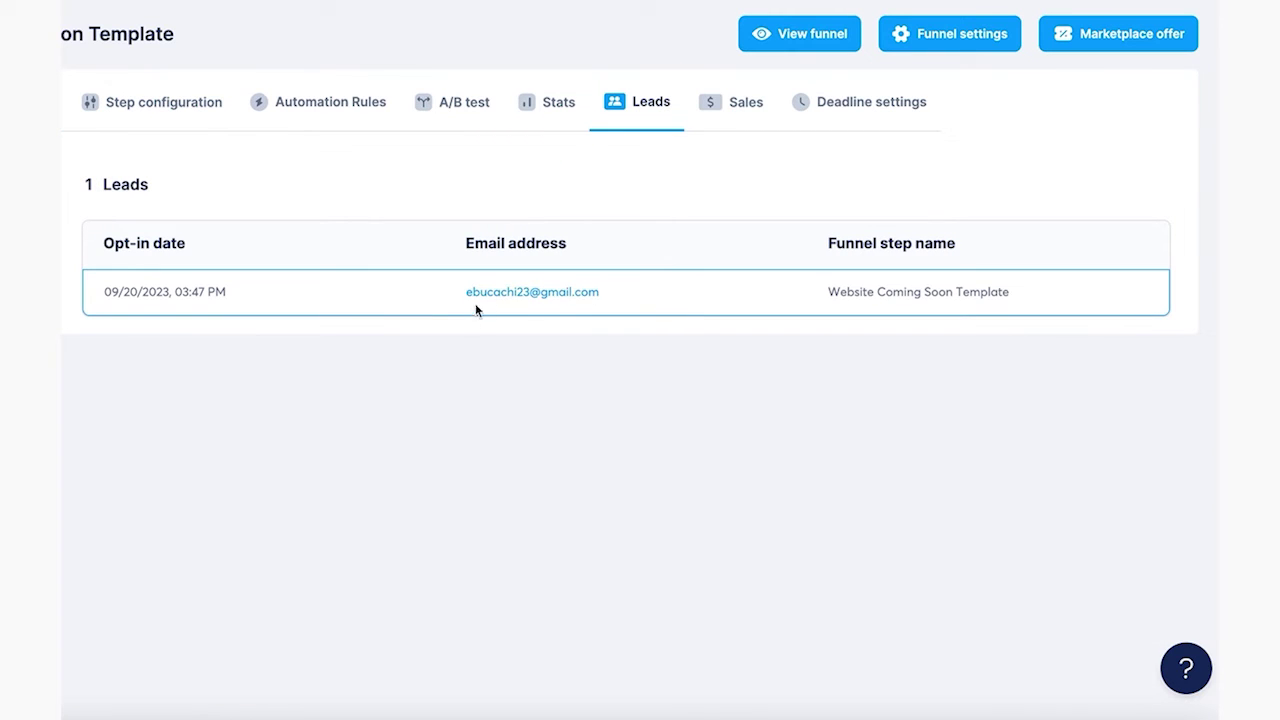
click(543, 292)
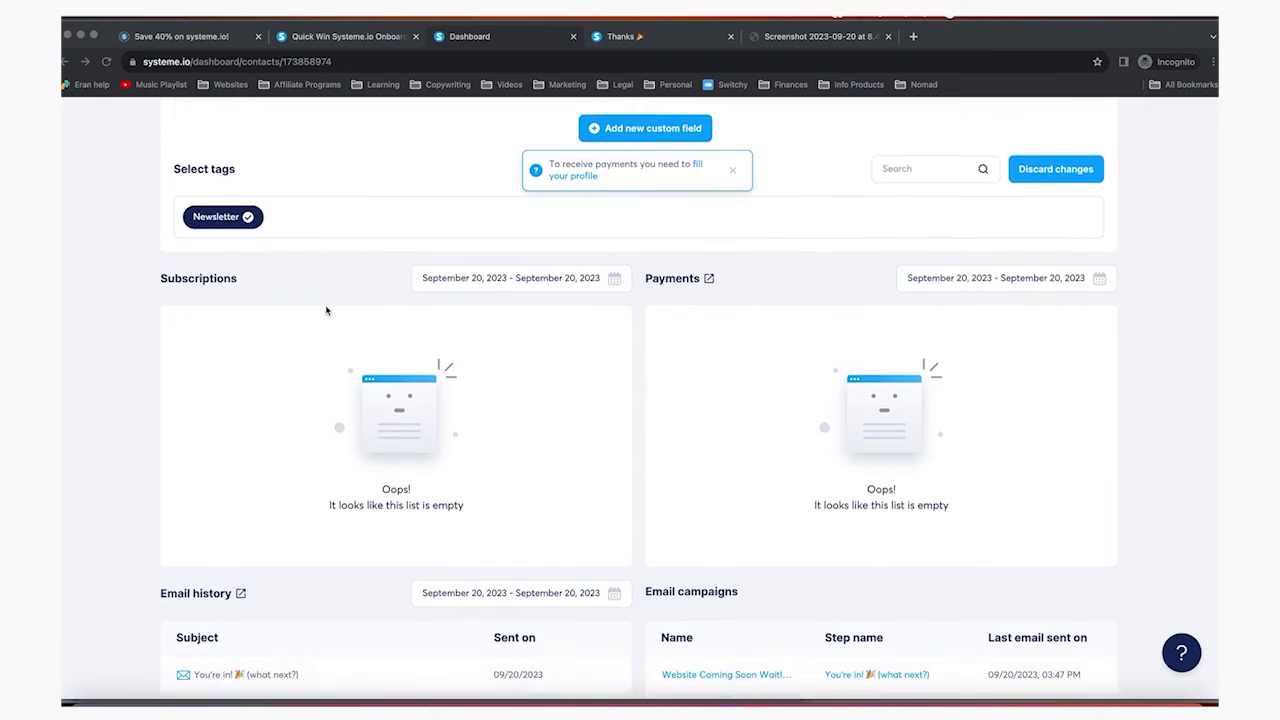
scroll(408, 306, down, 2)
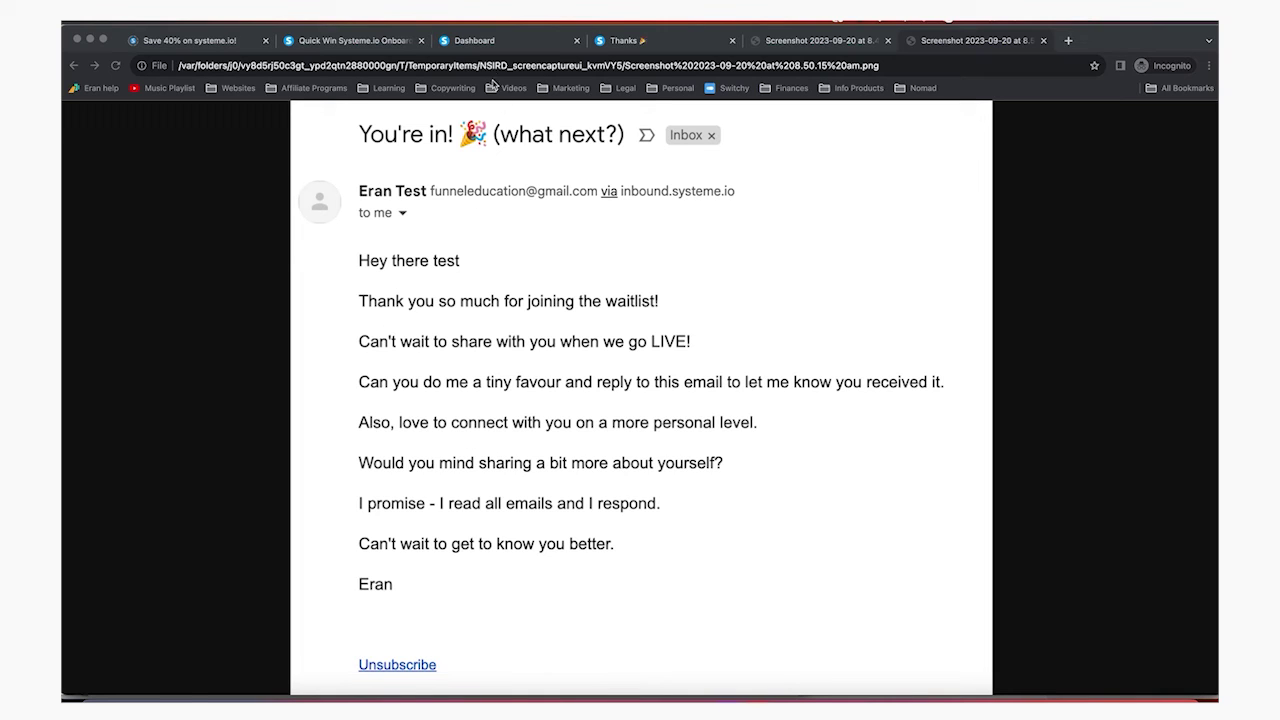
Check the contact's Newsletter tag and the sent 'You're in! (what next?)' email in its history
click(496, 40)
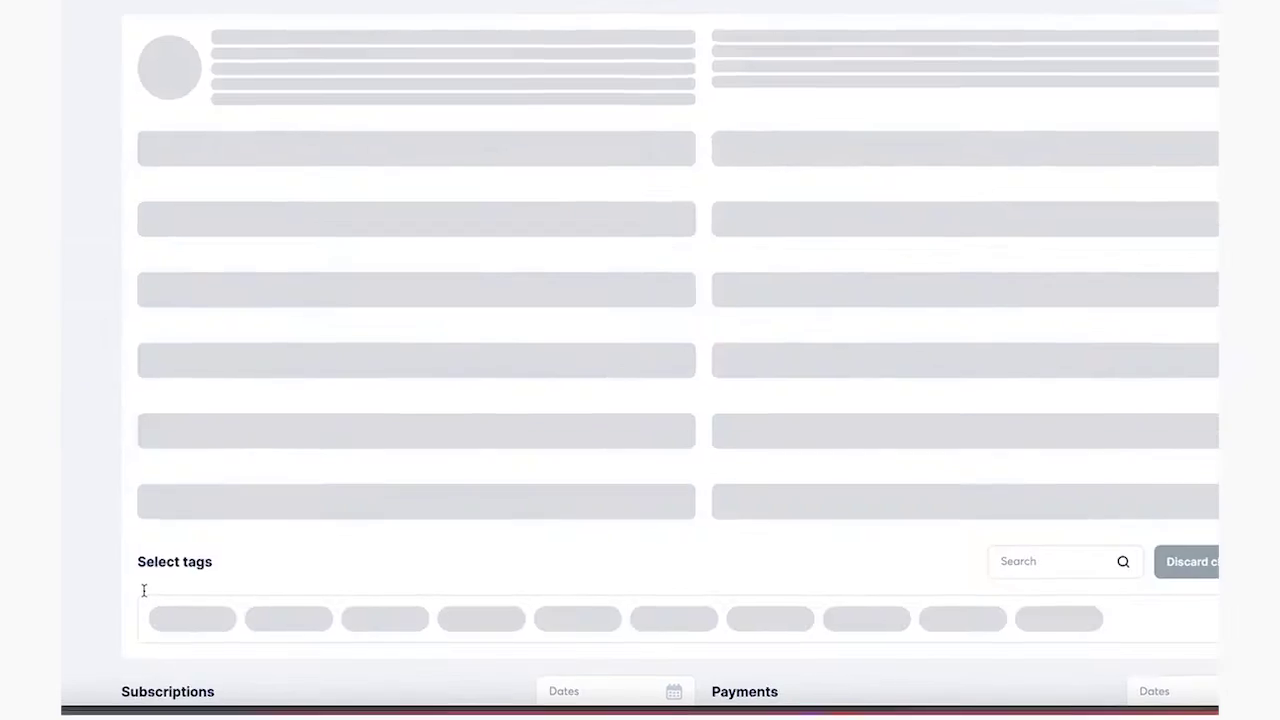
scroll(114, 590, down, 10)
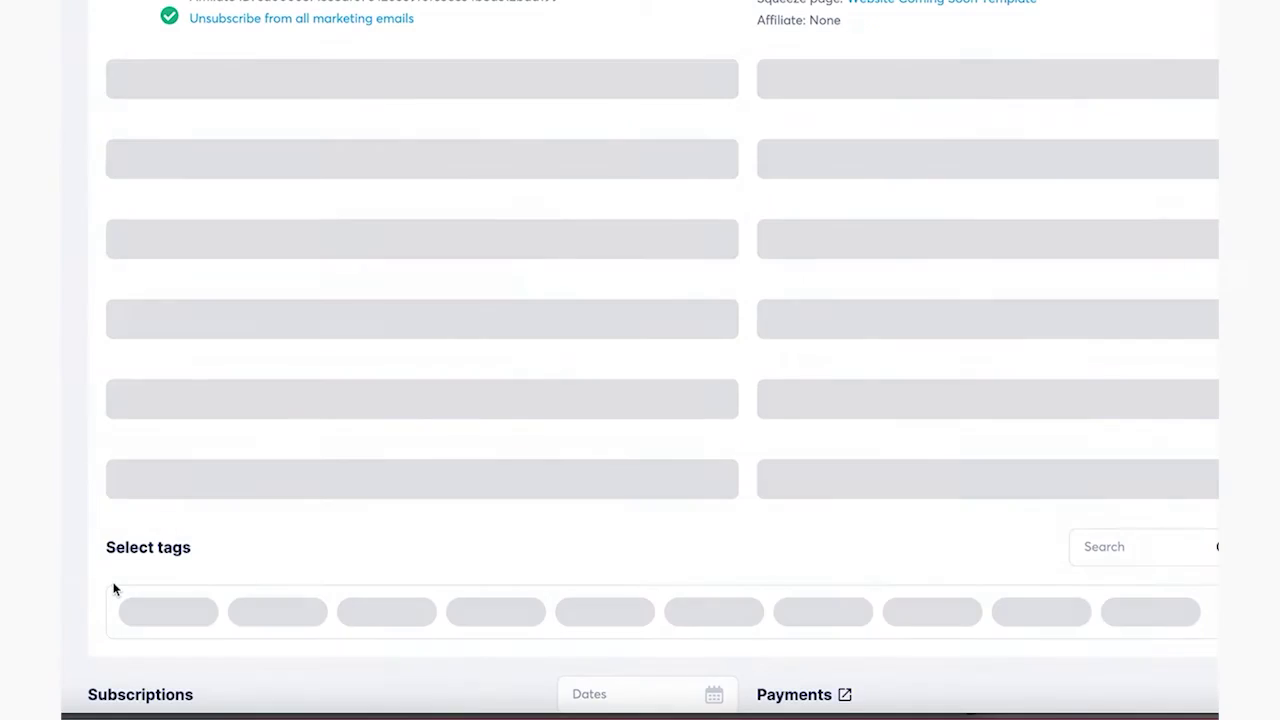
scroll(114, 590, down, 1)
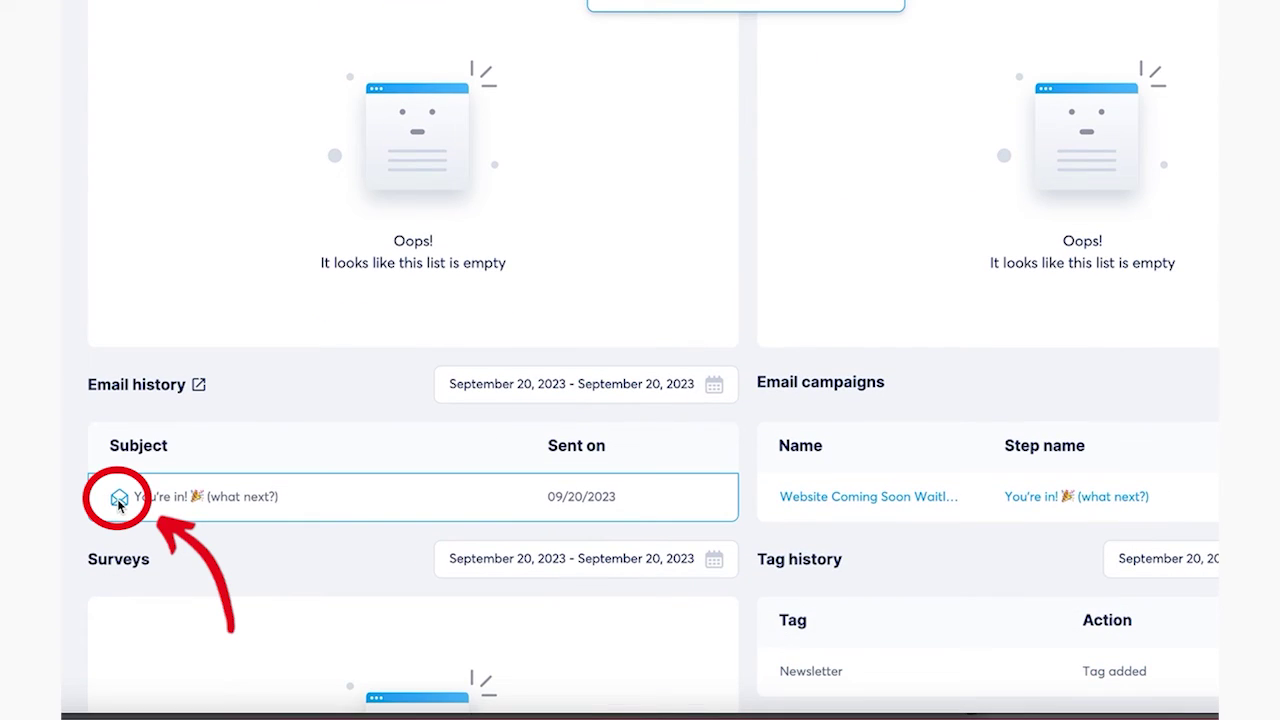
scroll(118, 503, up, 1)
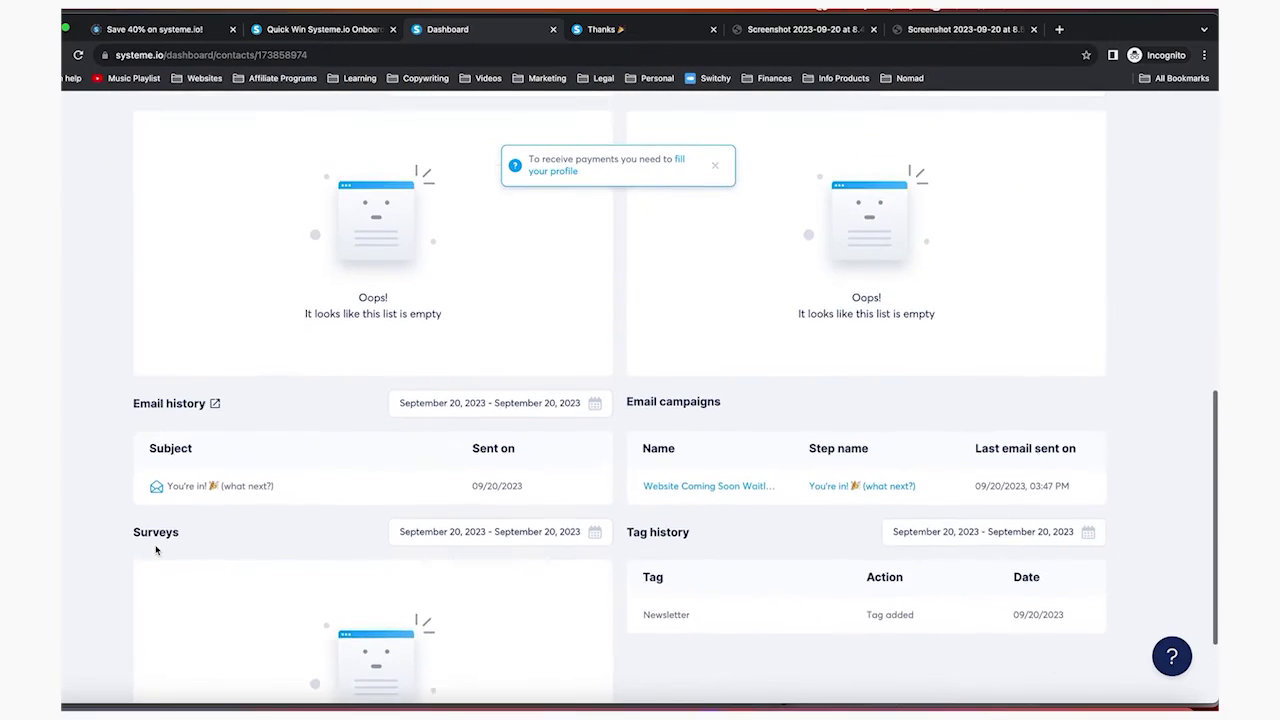
scroll(130, 540, up, 5)
scroll(146, 491, up, 5)
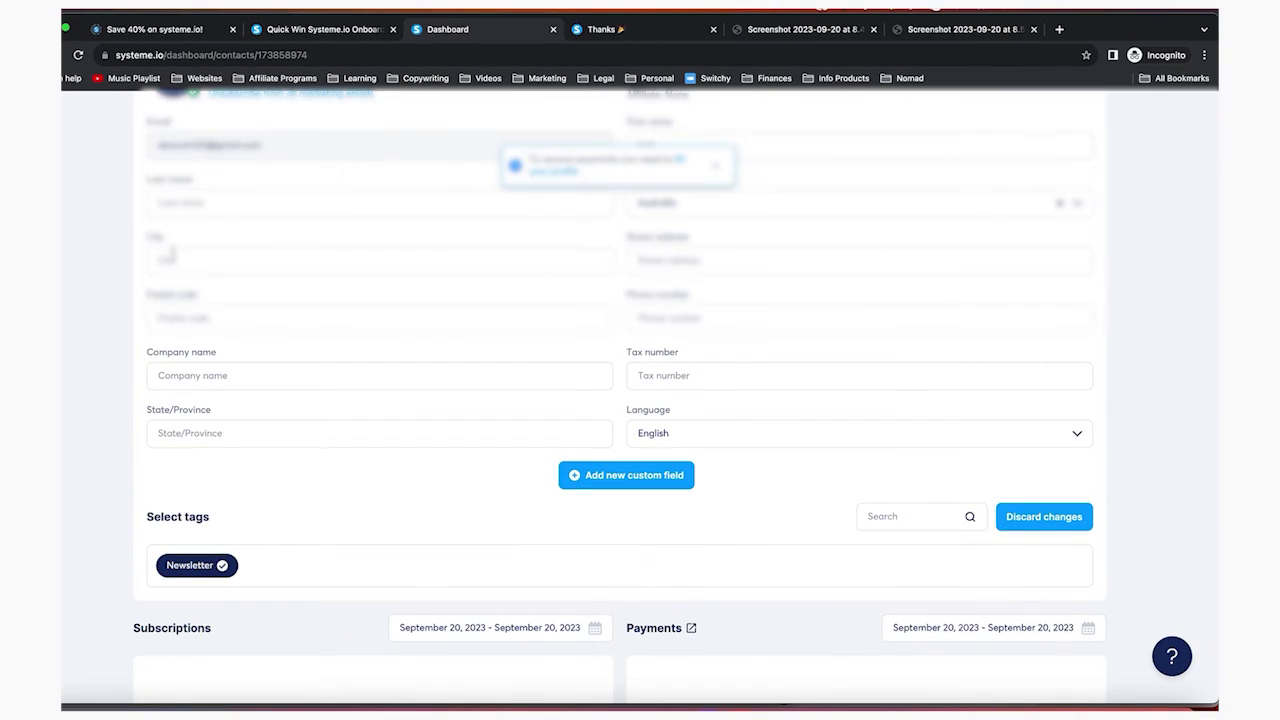
scroll(168, 210, up, 3)
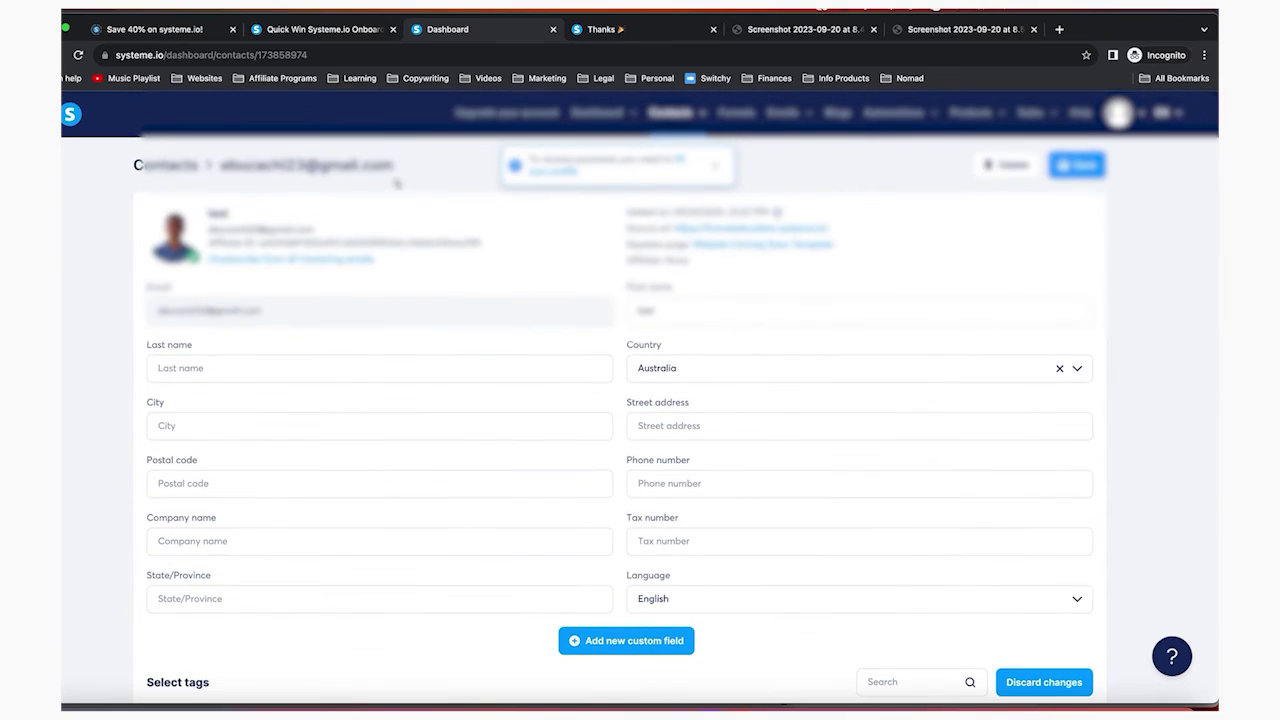